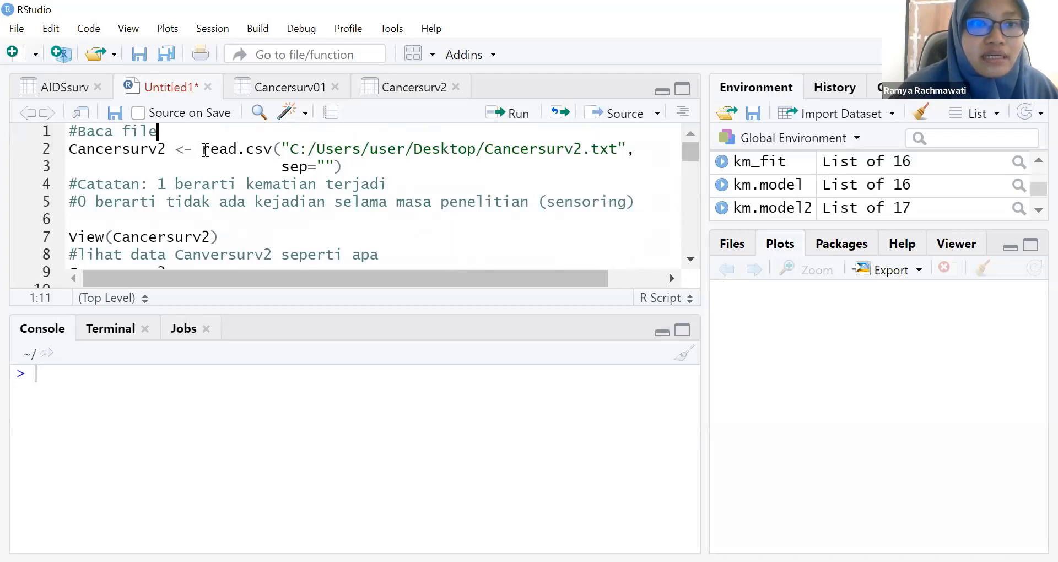
Run the read.csv statement that loads Cancersurv2.txt from the Desktop into Cancersurv2 with sep=""
left_click_drag(172, 131, 67, 131)
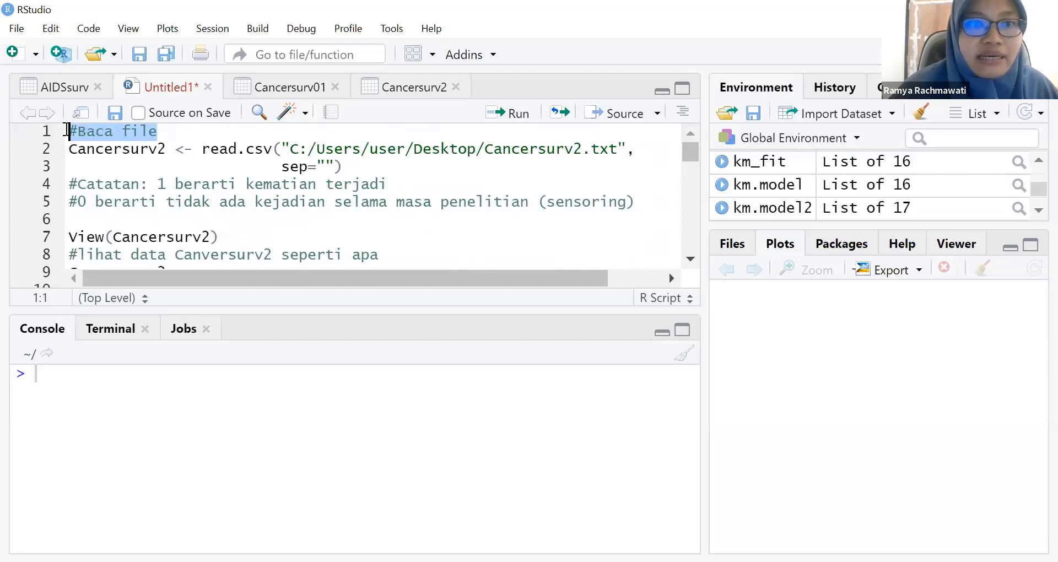
left_click(317, 148)
left_click_drag(387, 145, 619, 148)
left_click(355, 164)
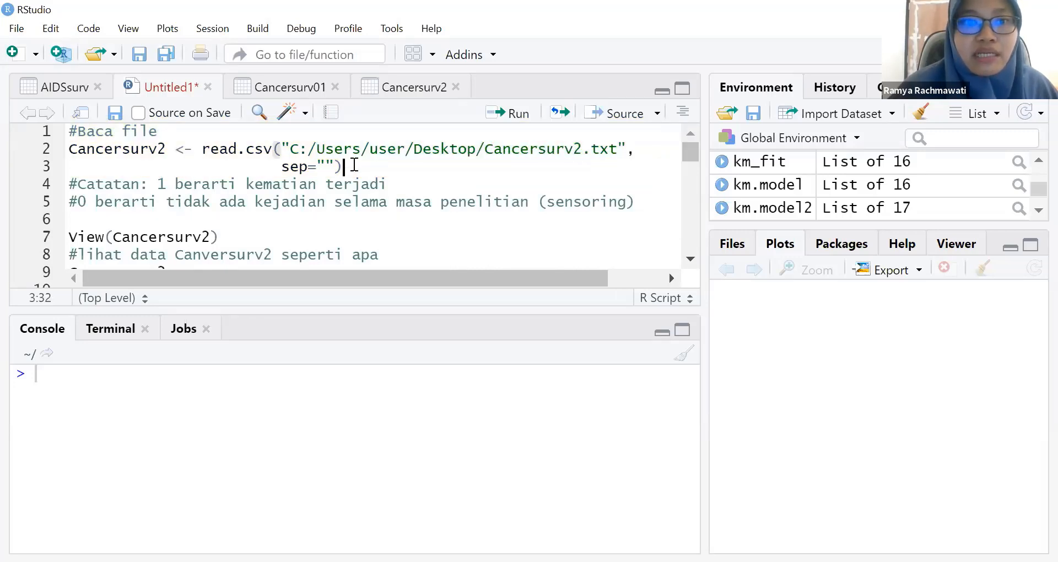
left_click(517, 116)
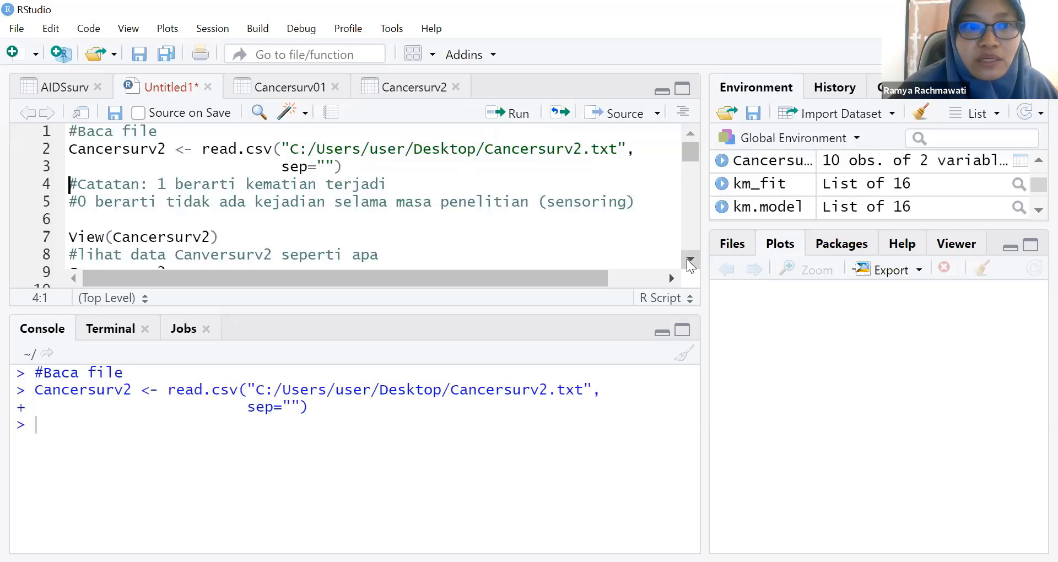
Run View(Cancersurv2) from the script to open the dataset as a table
scroll(686, 259, "down", 2)
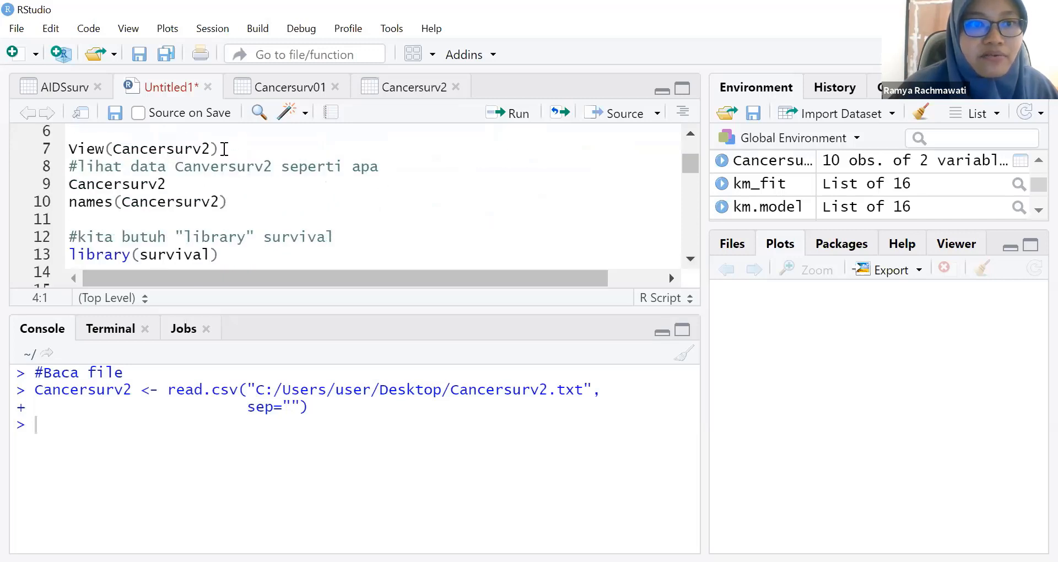
left_click(224, 149)
left_click(516, 118)
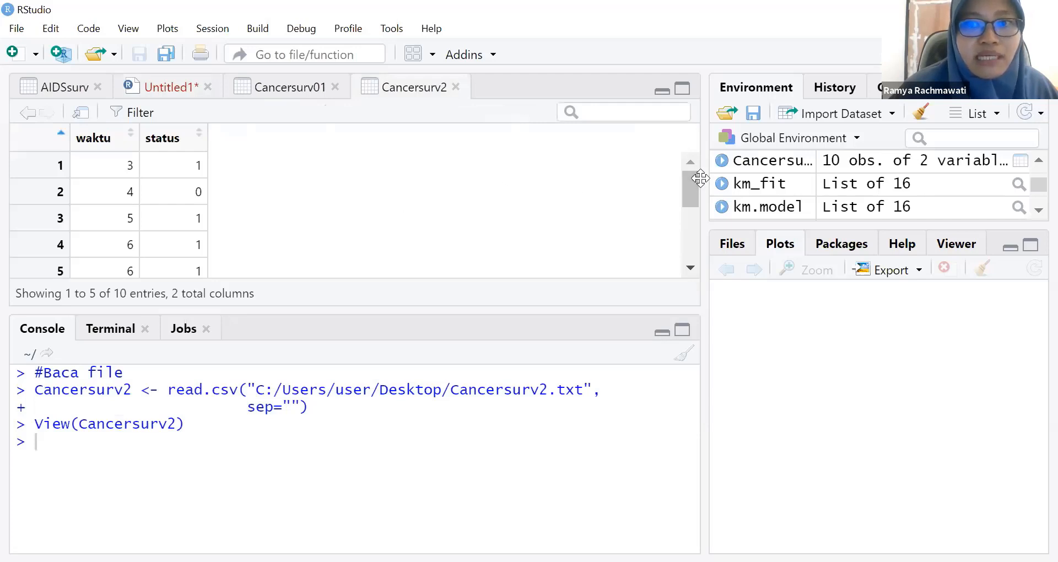
left_click_drag(691, 187, 699, 164)
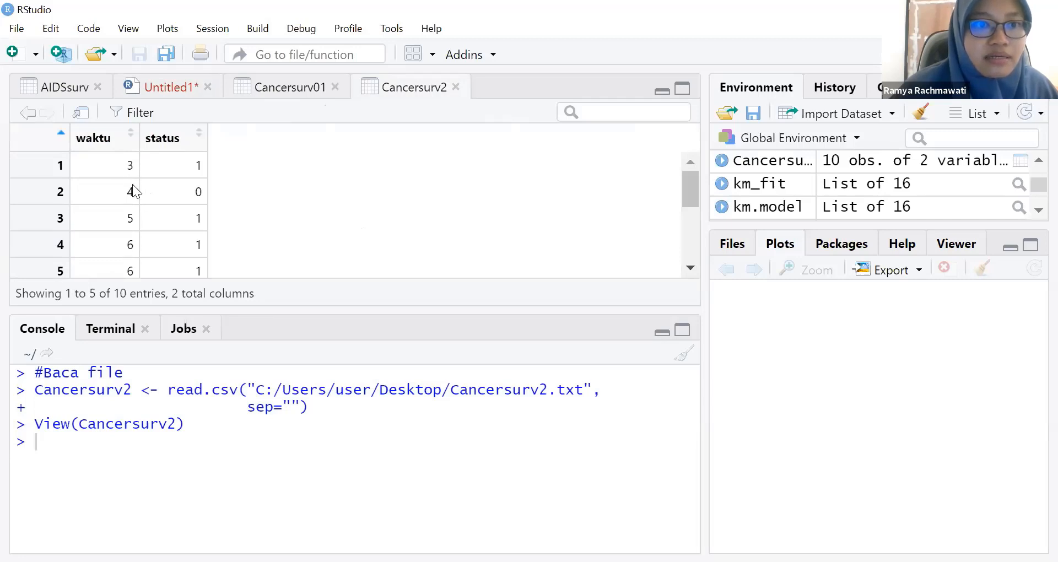
Return to the script and run the Cancersurv2 line to print the dataset in the console
left_click(25, 117)
left_click(176, 203)
left_click(507, 113)
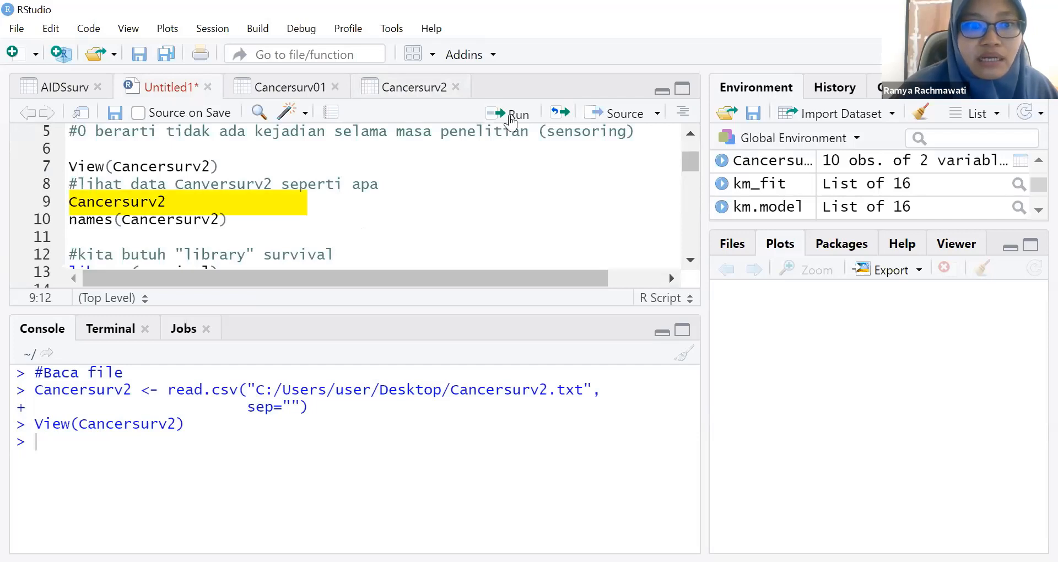
mouse_move(689, 445)
left_mouse_down()
mouse_move(692, 413)
mouse_move(694, 462)
left_mouse_up()
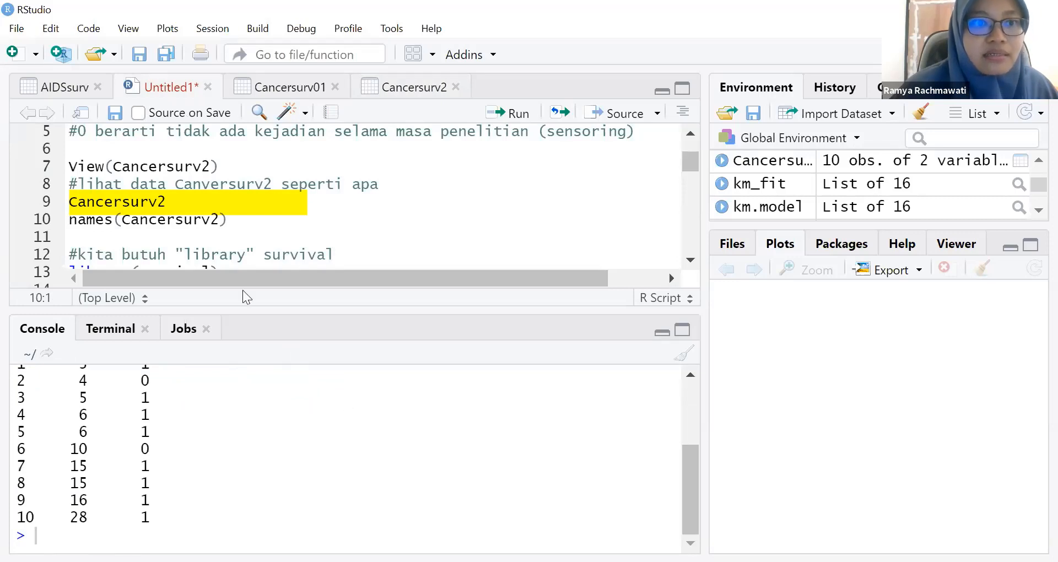
Run names(Cancersurv2) to list the column names, and load the survival library
left_click(235, 225)
left_click(508, 113)
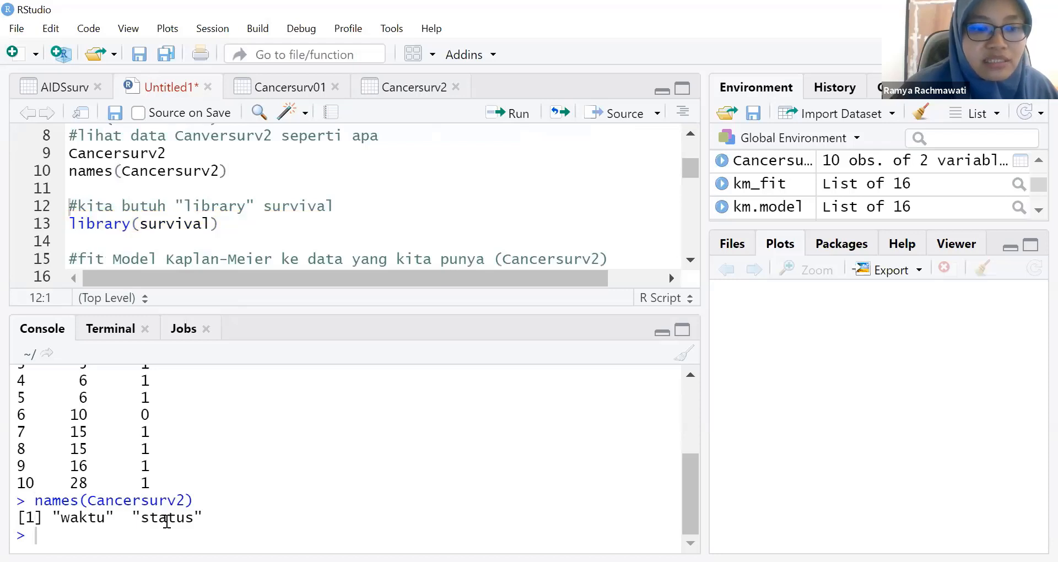
left_click_drag(104, 517, 58, 515)
left_click_drag(141, 517, 190, 518)
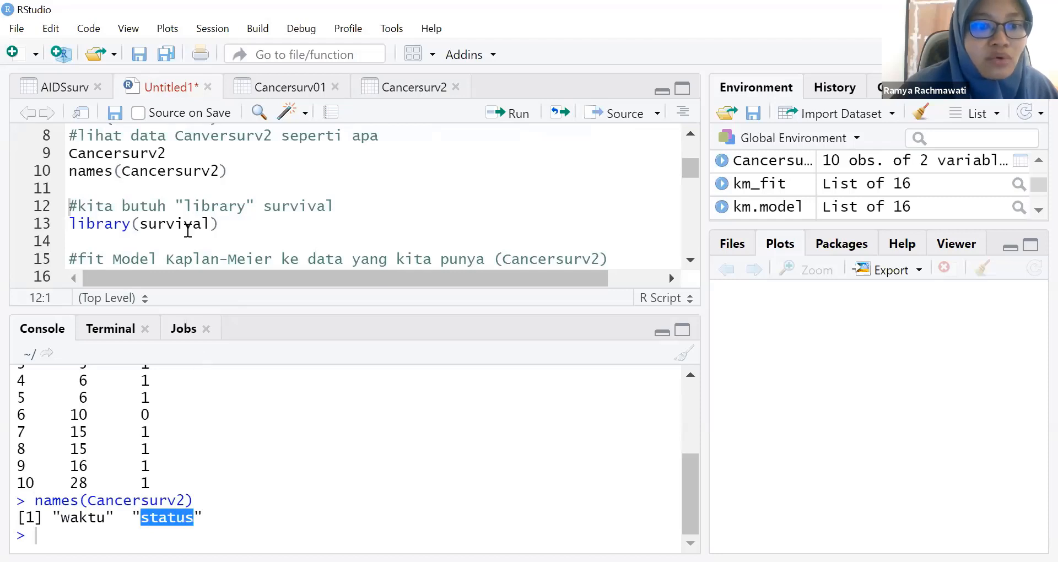
left_click(219, 223)
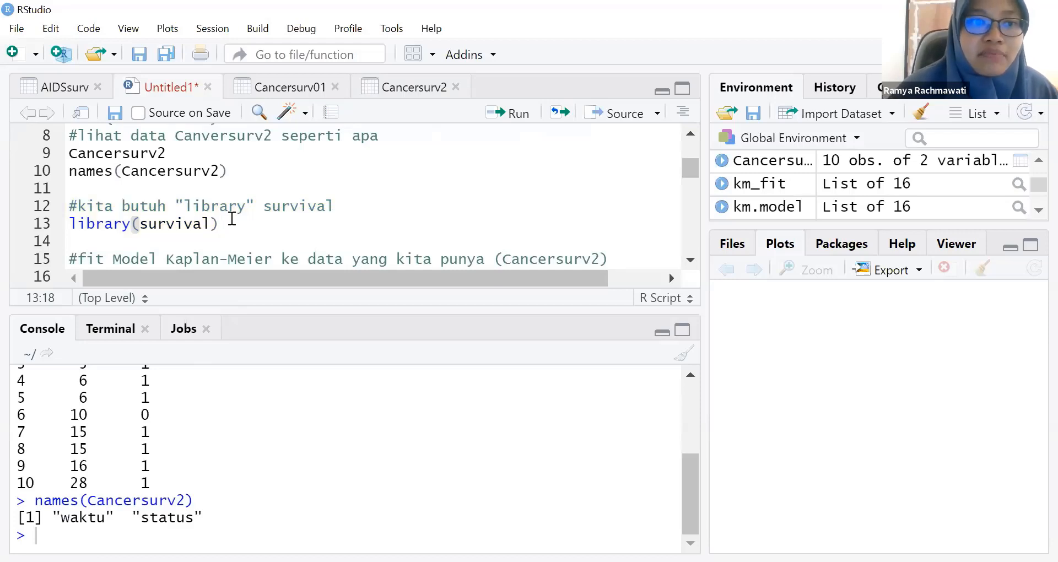
left_click(513, 115)
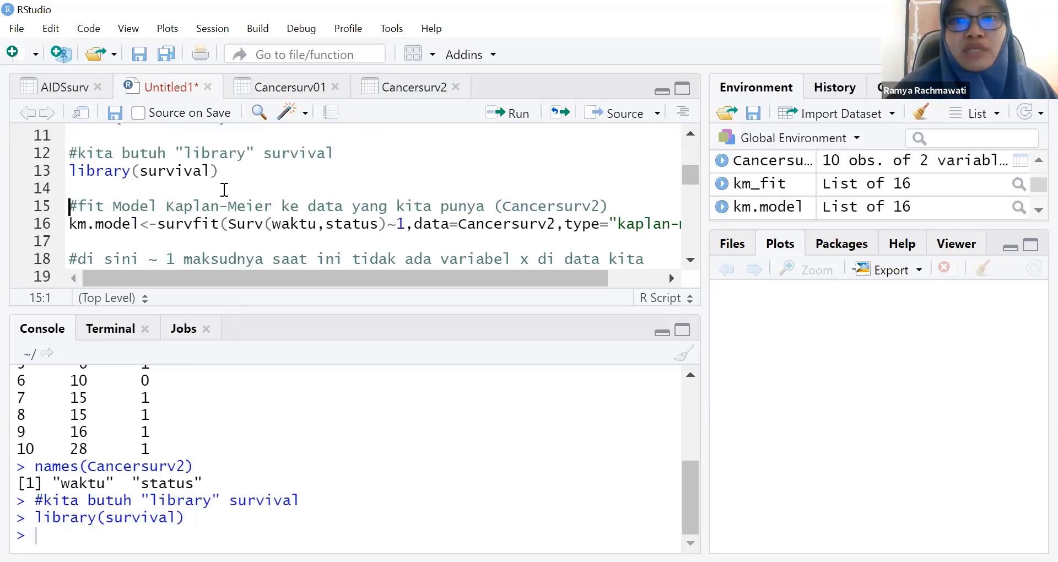
Put the type="kaplan-meier" argument of the km.model survfit call on its own line and review the call's arguments
left_click(158, 225)
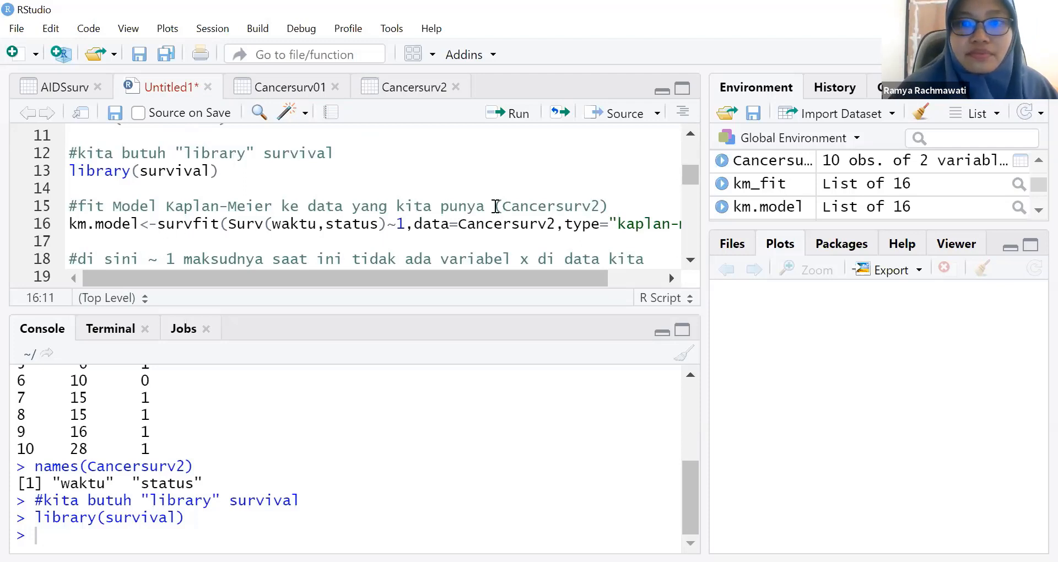
left_click(564, 224)
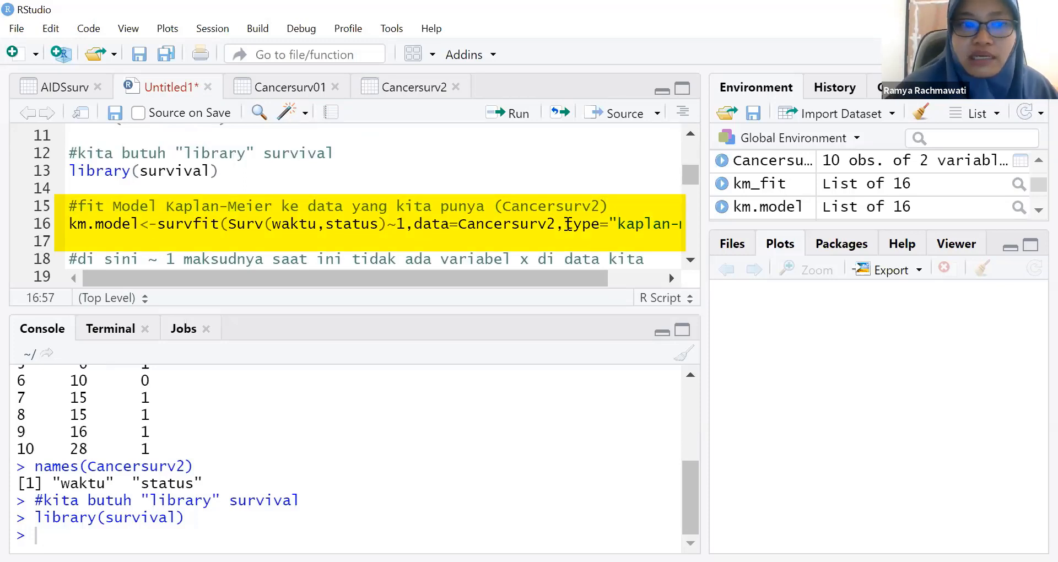
key("Return")
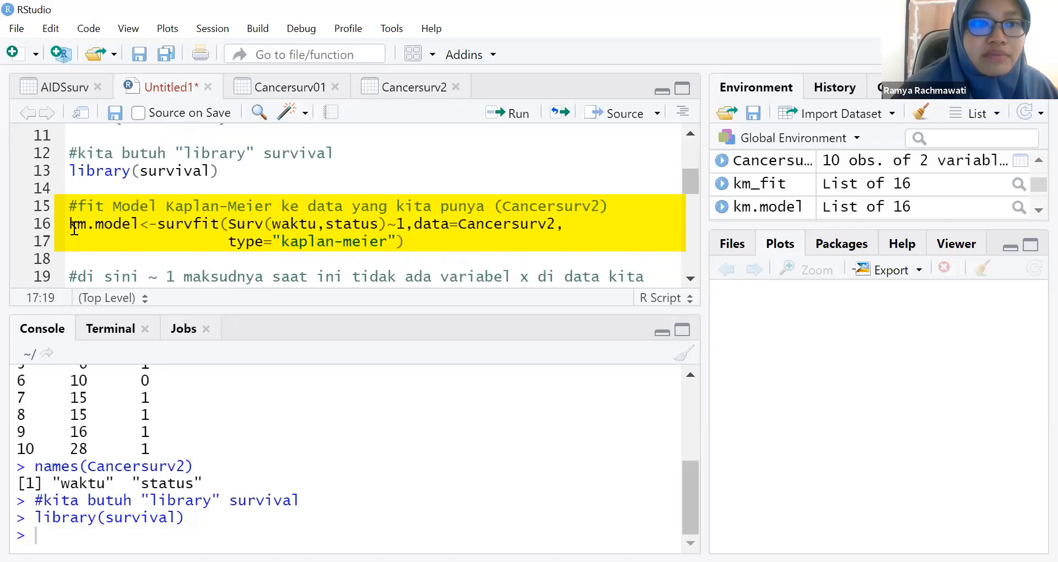
left_click_drag(71, 226, 87, 225)
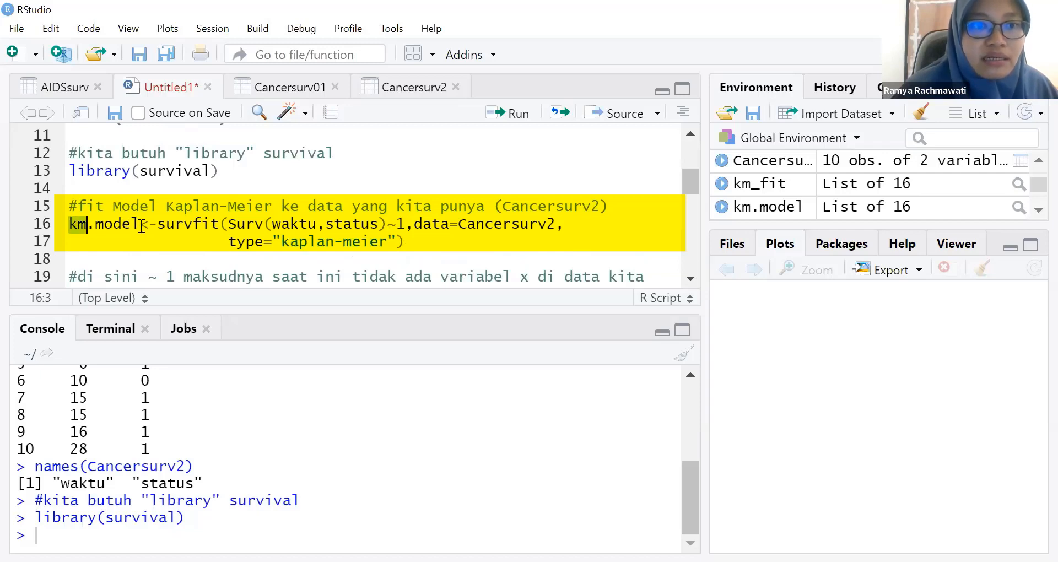
left_click_drag(158, 226, 379, 226)
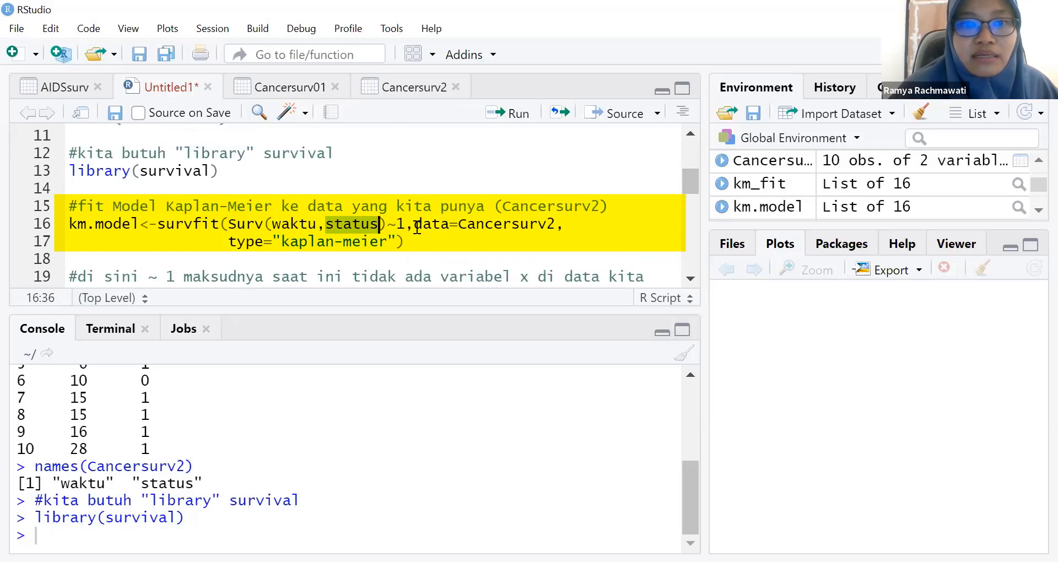
left_click_drag(414, 224, 556, 224)
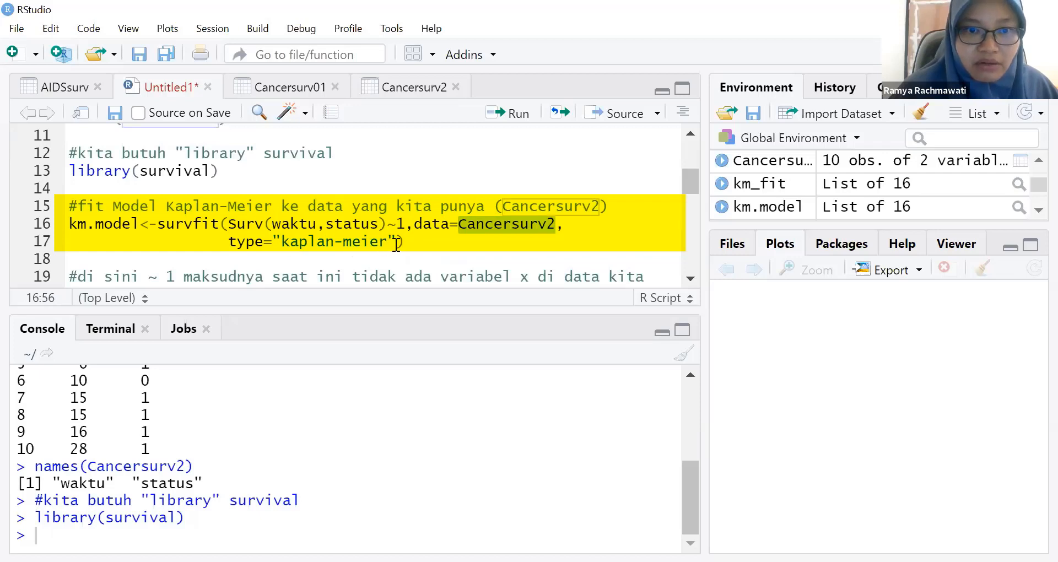
left_click_drag(396, 242, 230, 242)
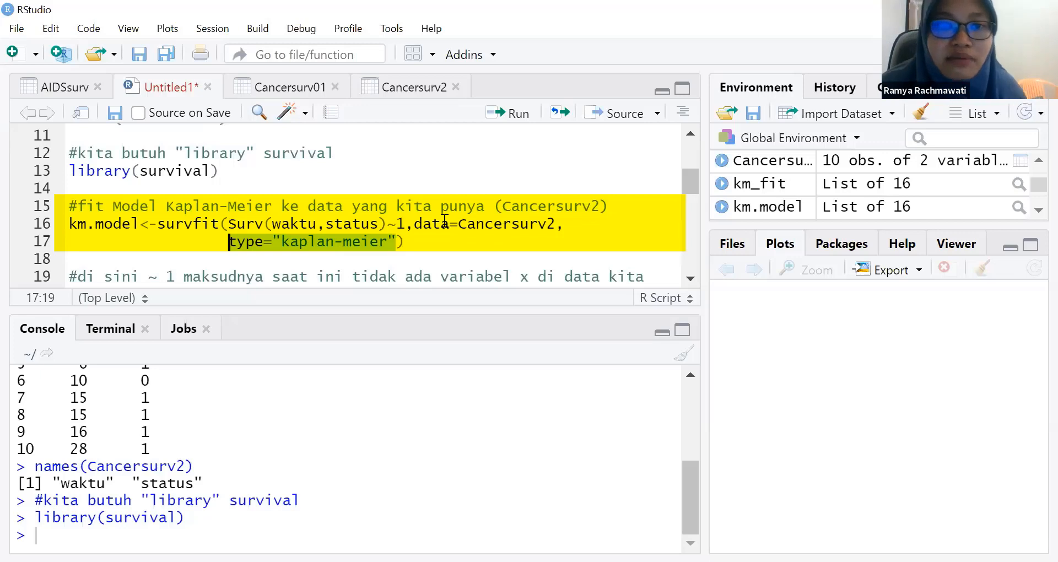
left_click_drag(407, 225, 390, 225)
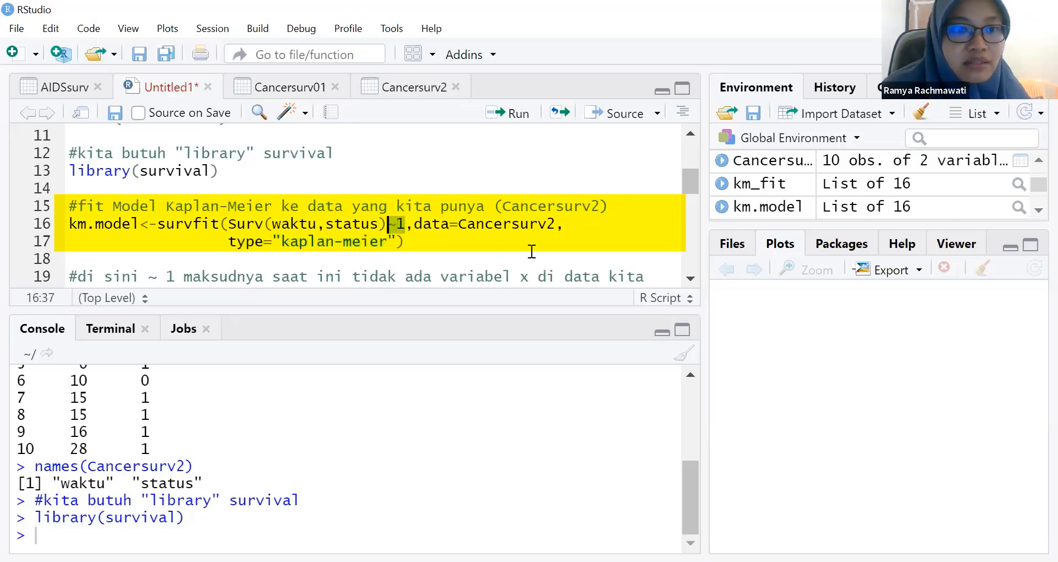
Run summary(km.model) from the script to print the Kaplan-Meier summary table
scroll(687, 283, "down", 3)
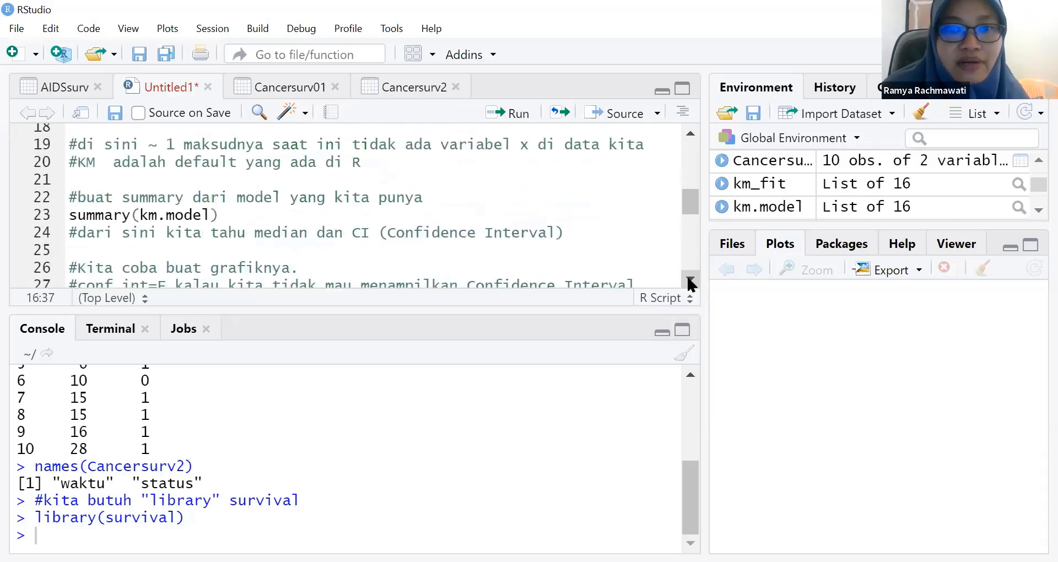
left_click(548, 145)
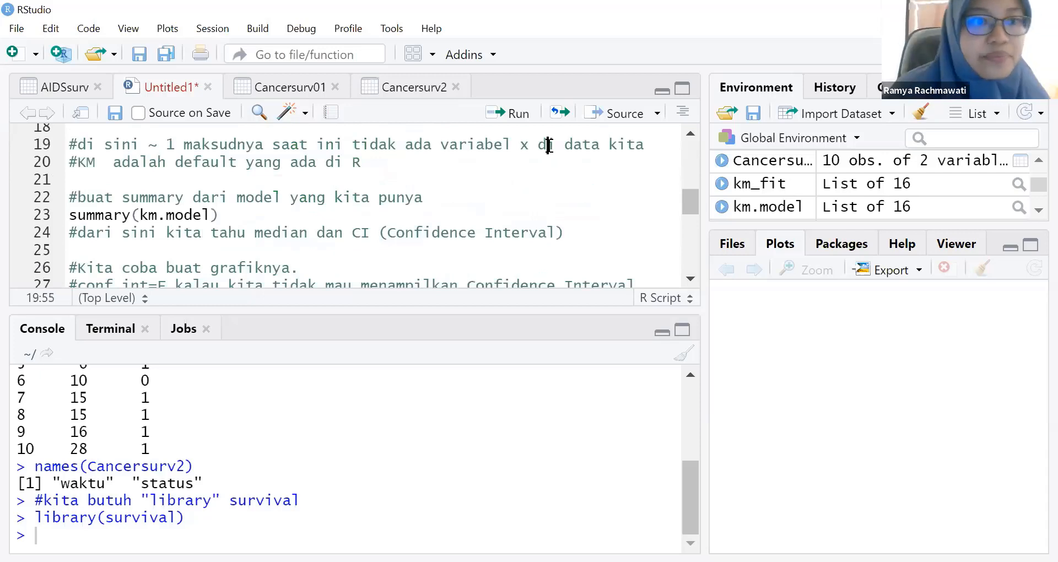
left_click(226, 214)
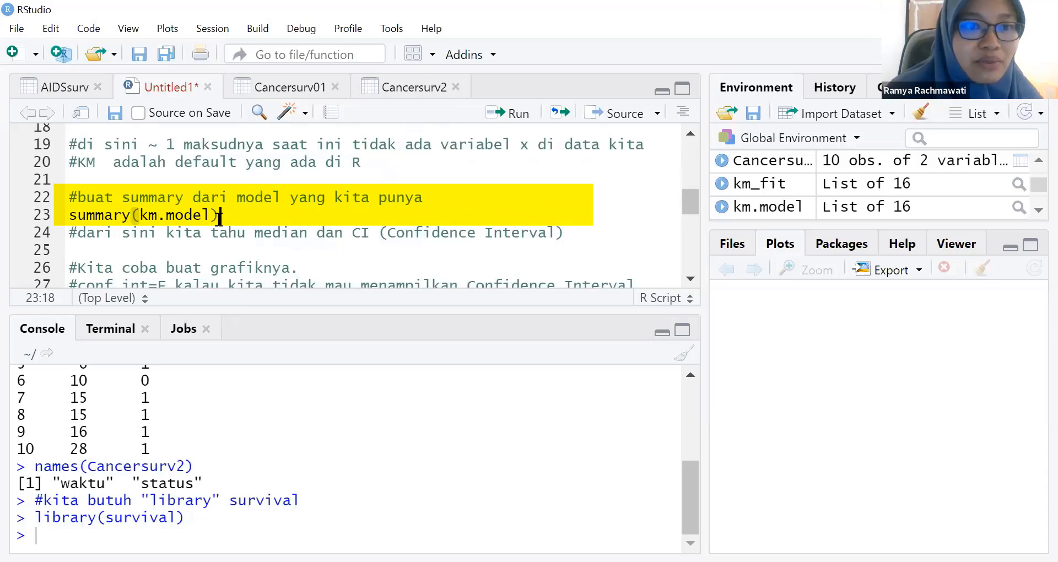
left_click(516, 115)
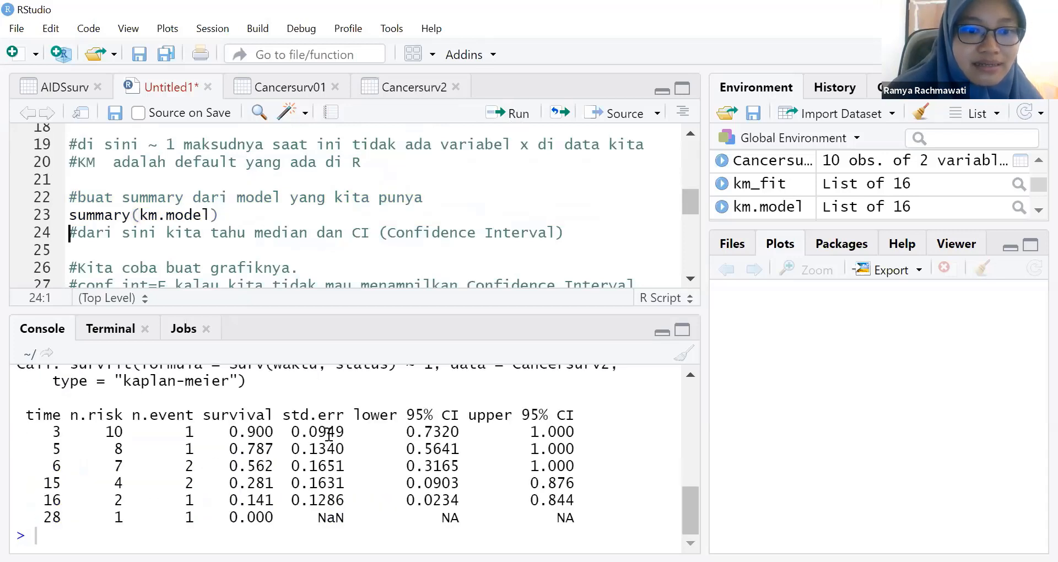
Examine the summary table's time, risk, event and survival values and the 95% confidence limits for the first event time
double_click(51, 431)
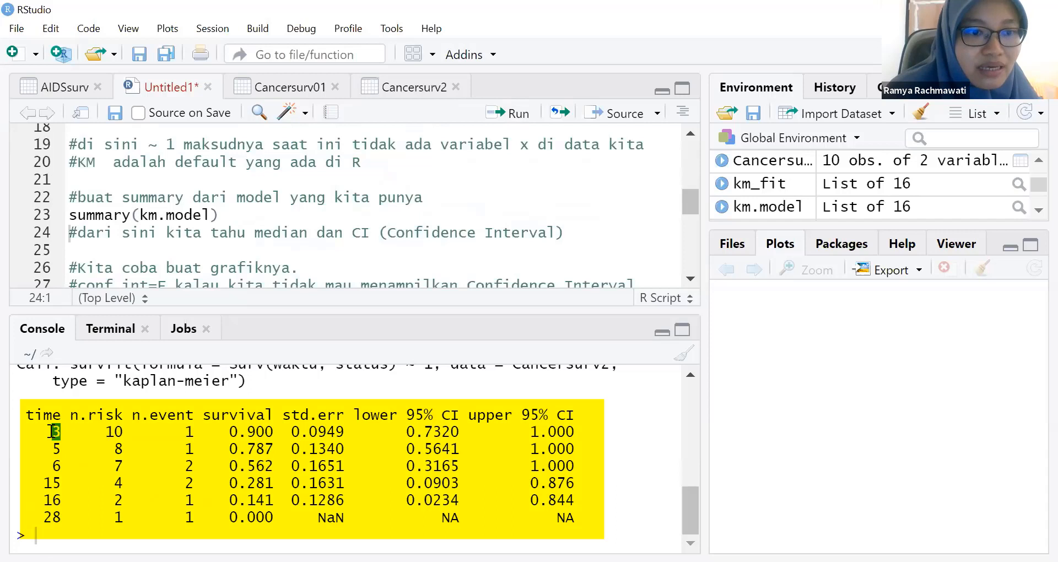
left_click(119, 432)
double_click(119, 433)
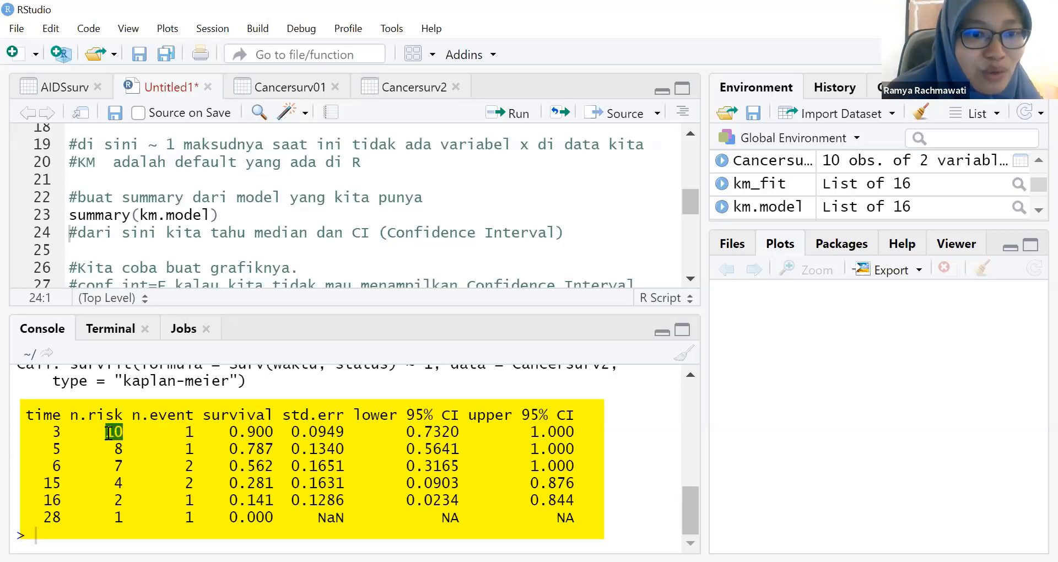
double_click(187, 434)
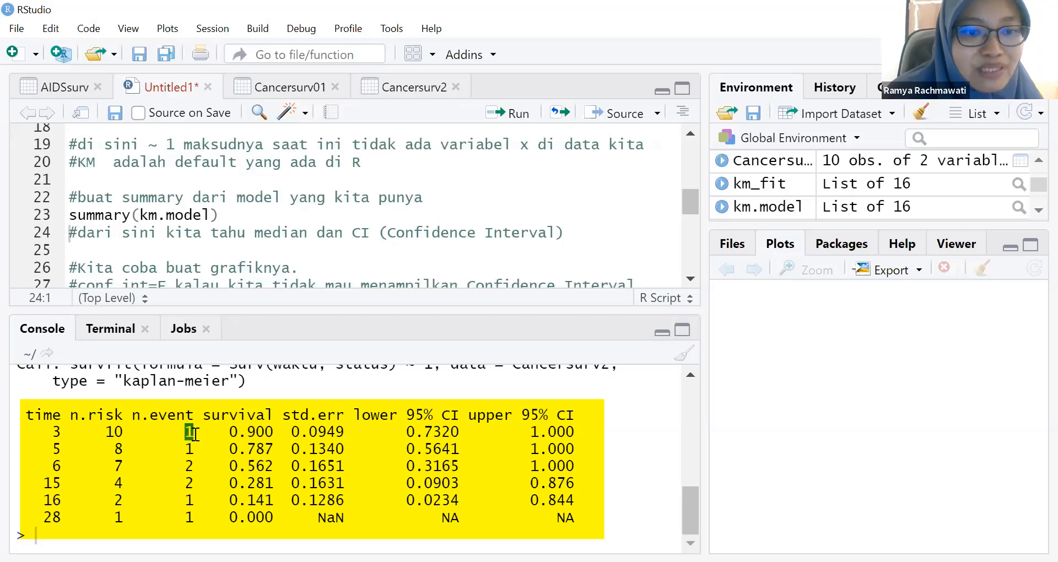
left_click_drag(229, 432, 277, 433)
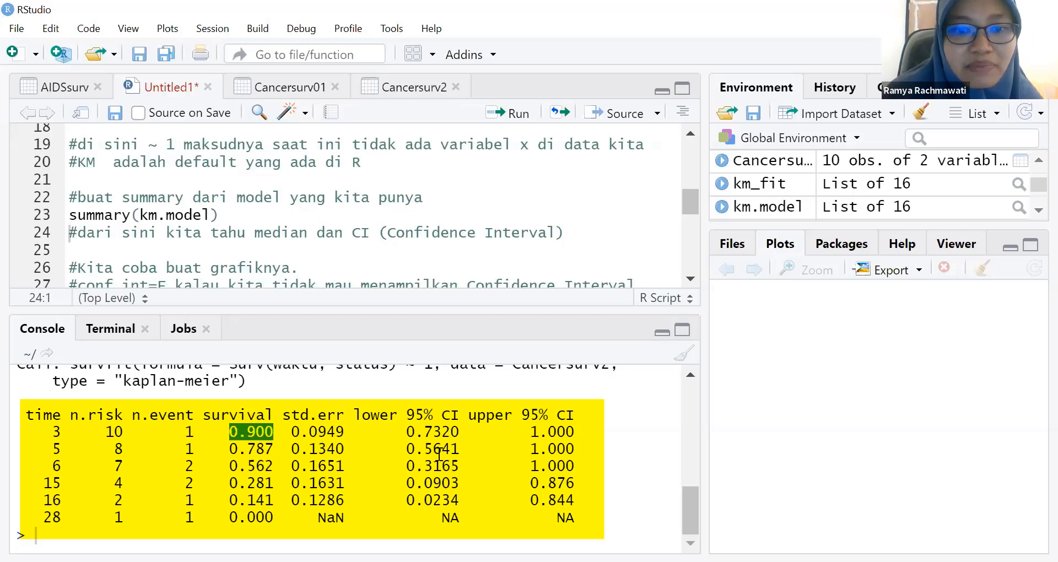
left_click_drag(408, 432, 460, 432)
left_click_drag(531, 433, 580, 433)
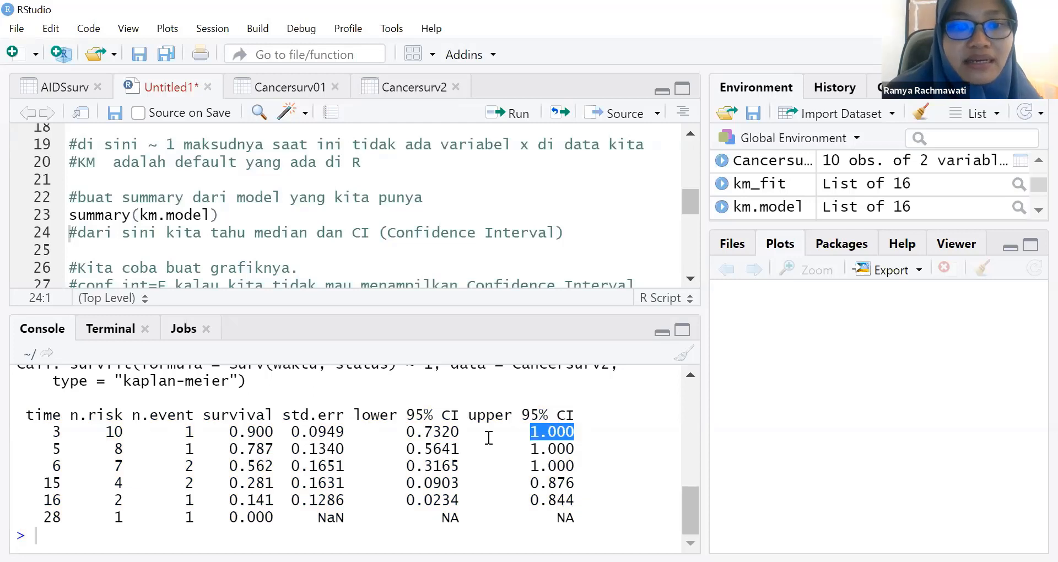
left_click_drag(406, 432, 460, 434)
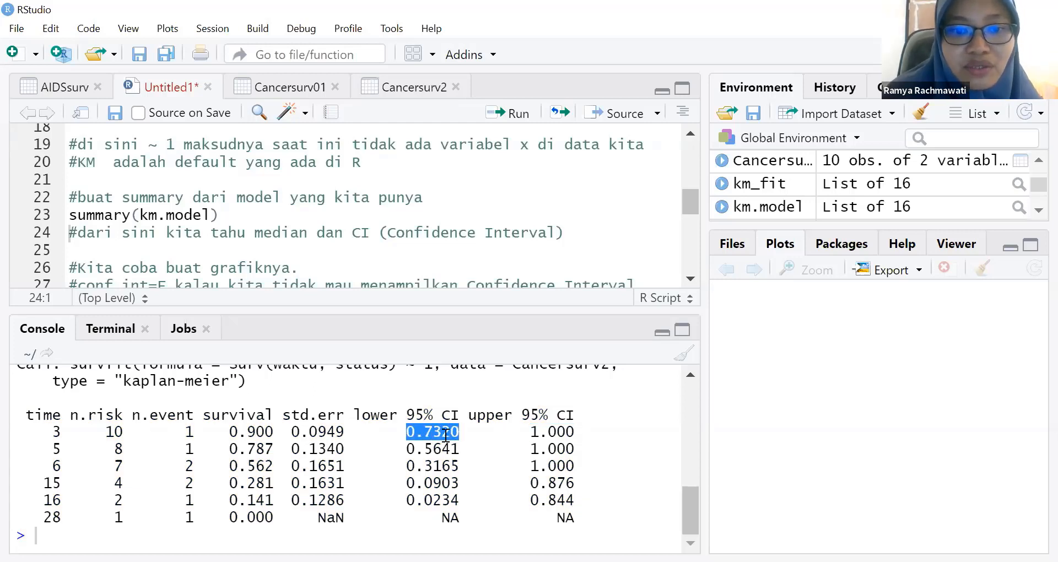
left_click_drag(530, 433, 579, 433)
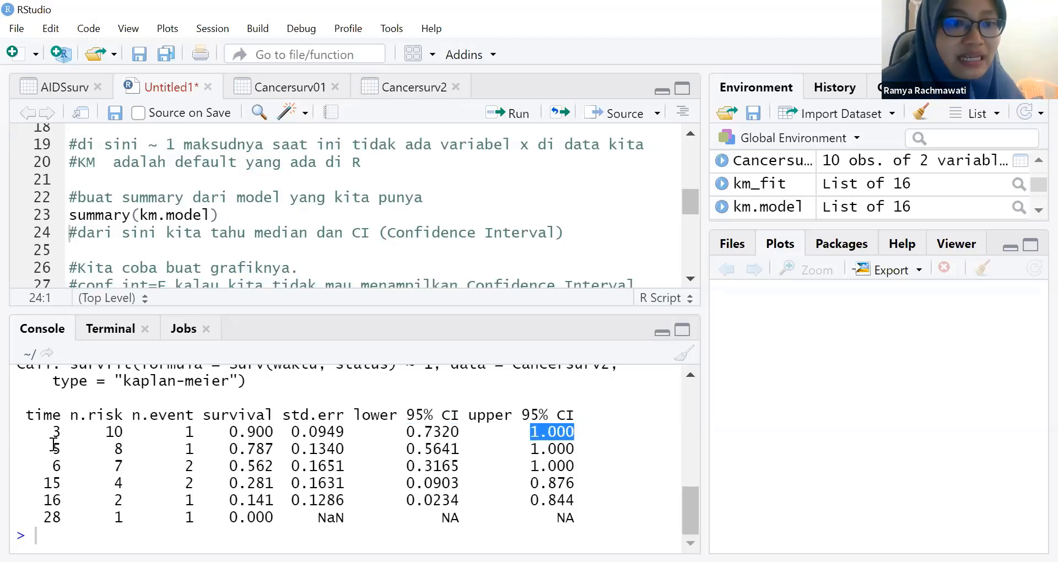
left_click_drag(55, 448, 276, 447)
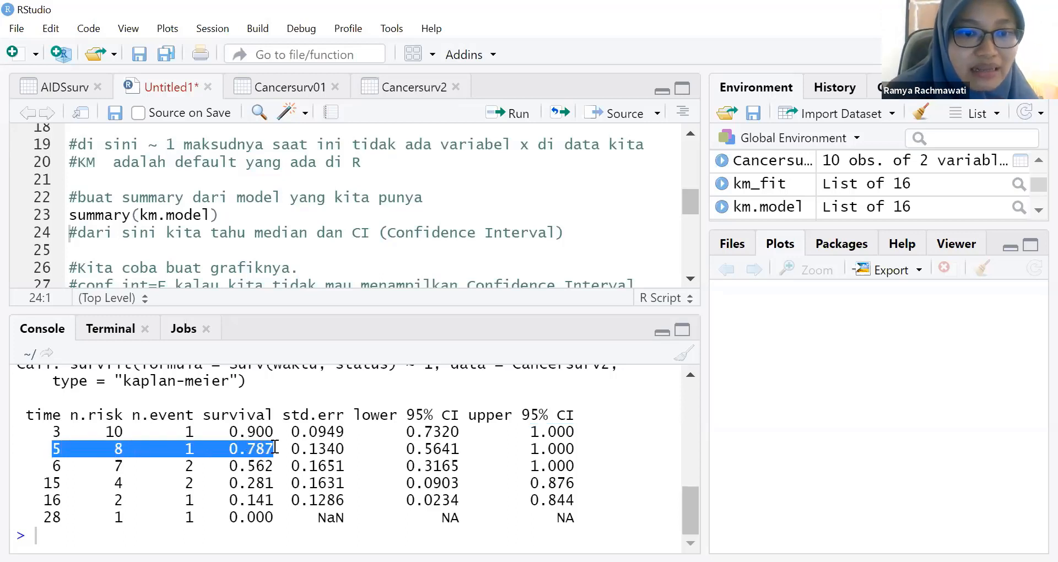
left_click(275, 446)
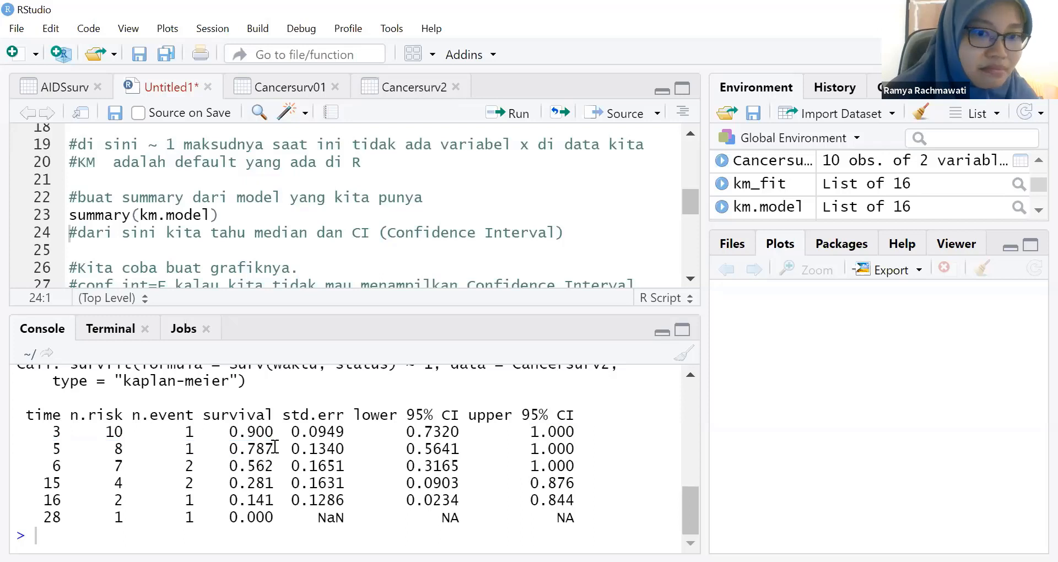
left_click_drag(274, 446, 227, 448)
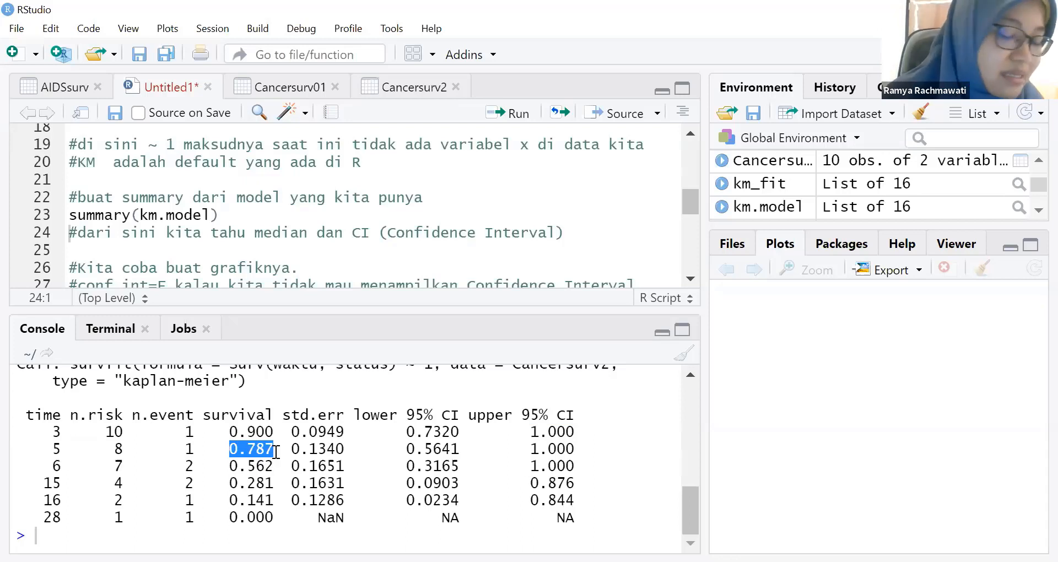
left_click_drag(274, 469, 229, 500)
left_click(269, 482)
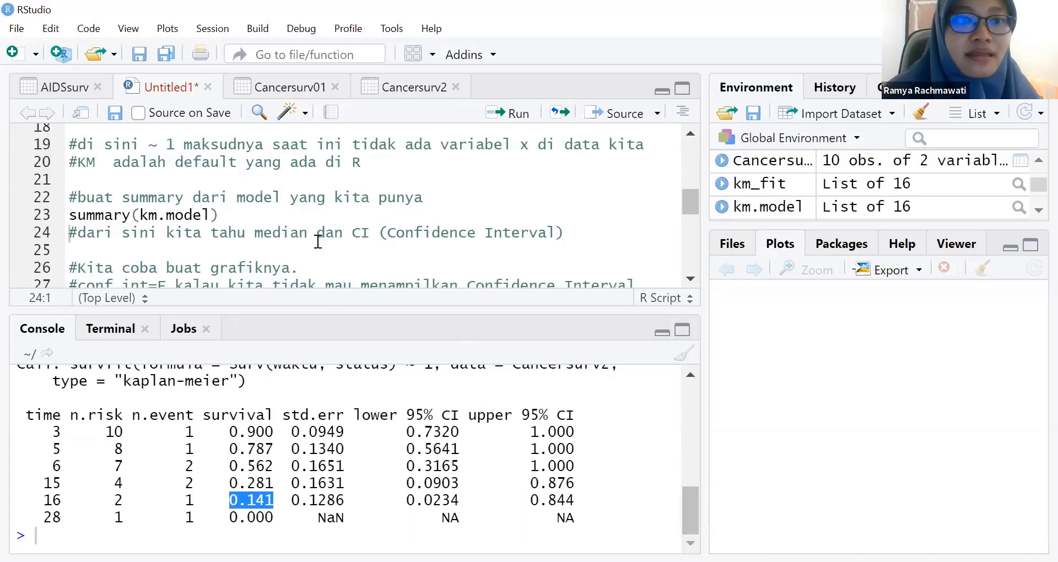
Examine the conf.int, xlab, ylab and main arguments of the first plot(km.model) call in the script
mouse_move(689, 508)
left_mouse_down()
mouse_move(690, 482)
mouse_move(690, 510)
left_mouse_up()
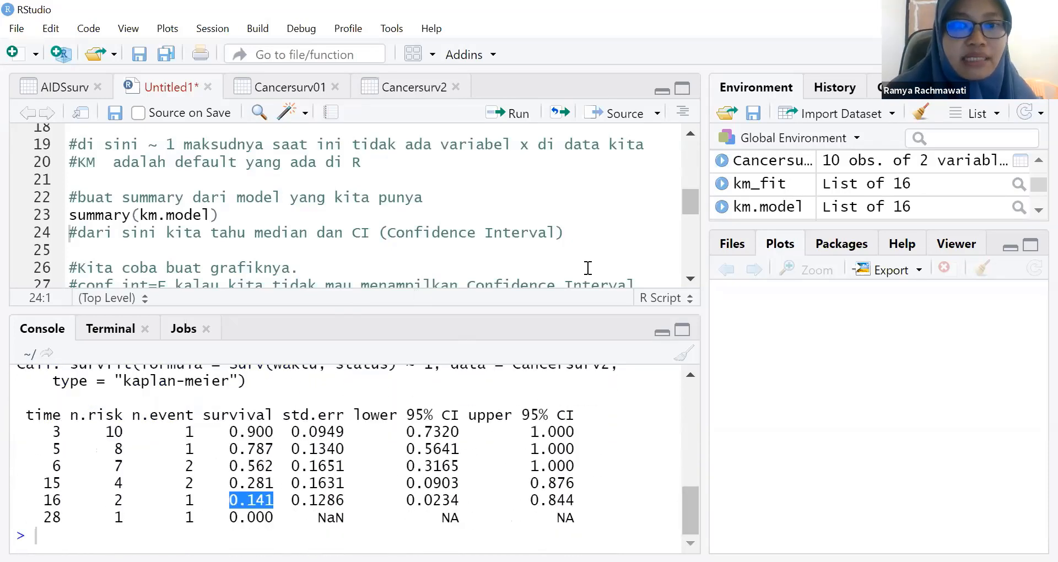
scroll(692, 275, "down", 2)
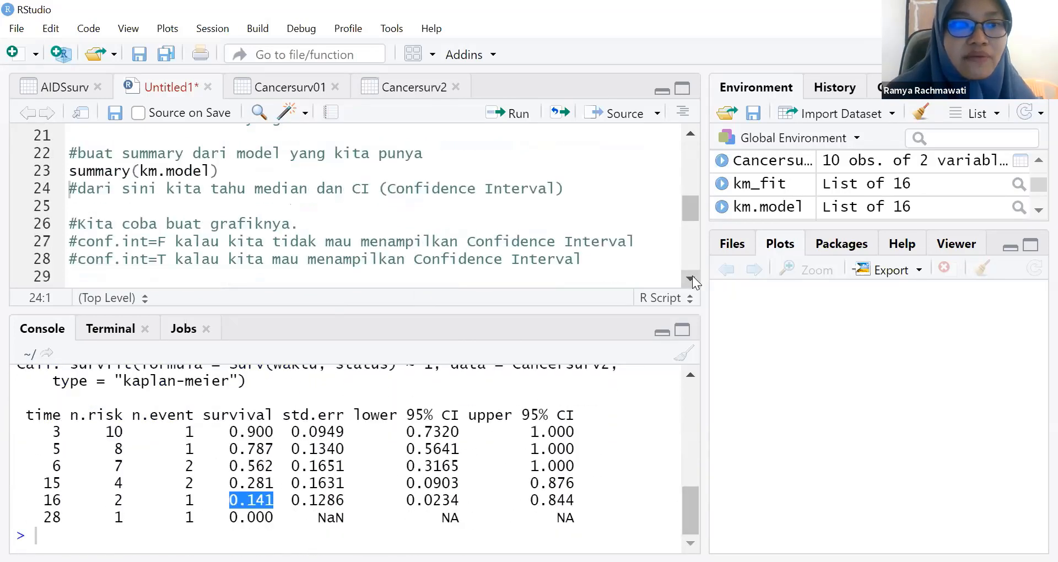
scroll(692, 275, "down", 2)
scroll(692, 275, "down", 2)
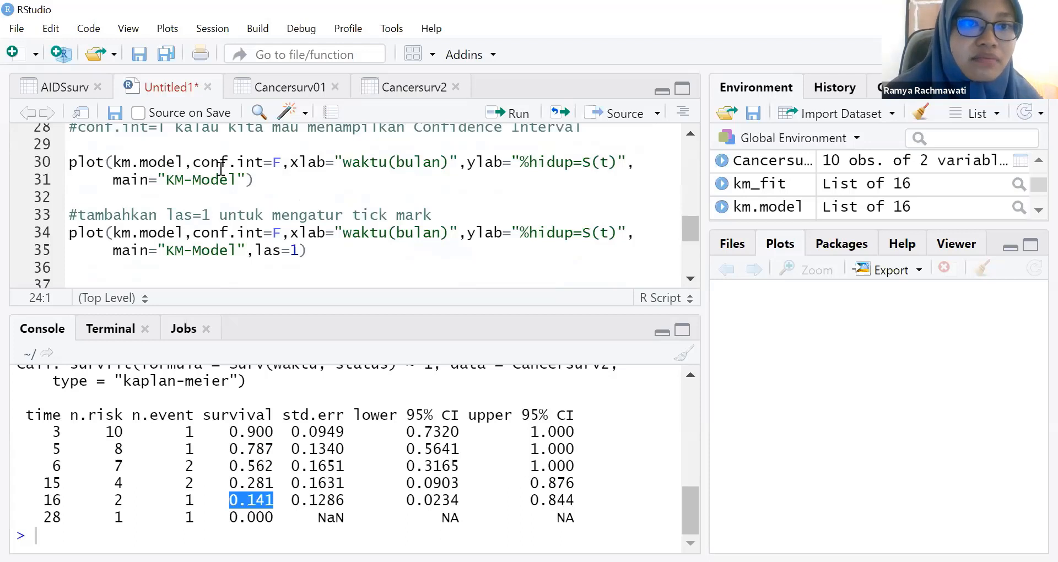
left_click(281, 164)
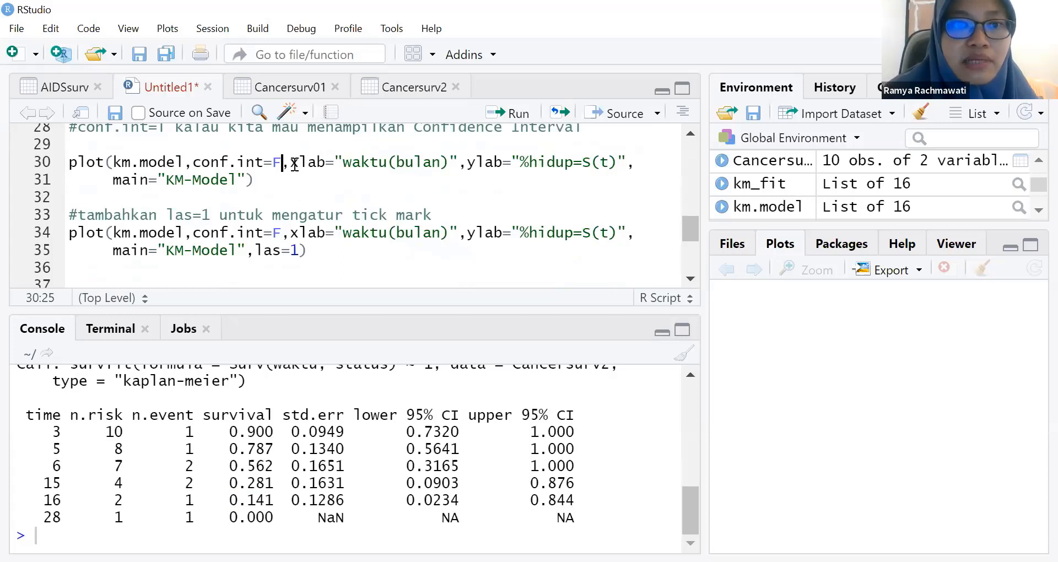
left_click_drag(288, 164, 325, 164)
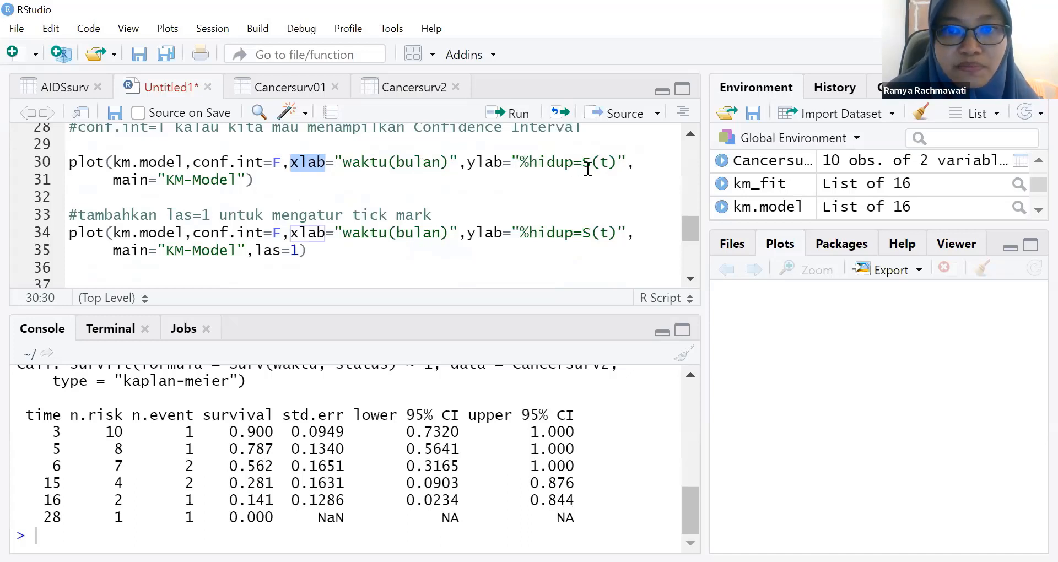
left_click_drag(586, 166, 617, 166)
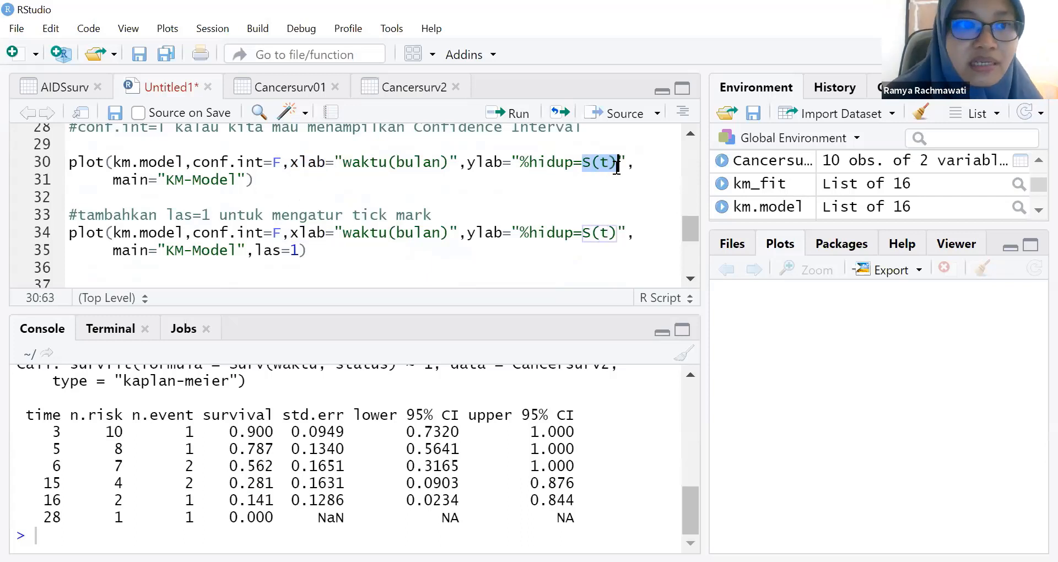
left_click_drag(113, 180, 149, 181)
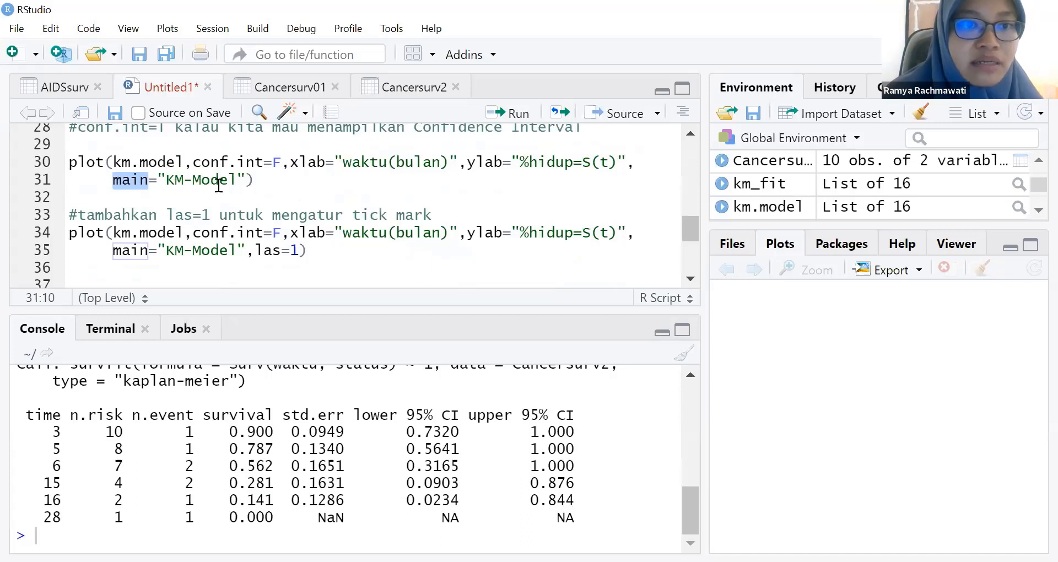
left_click_drag(258, 180, 230, 180)
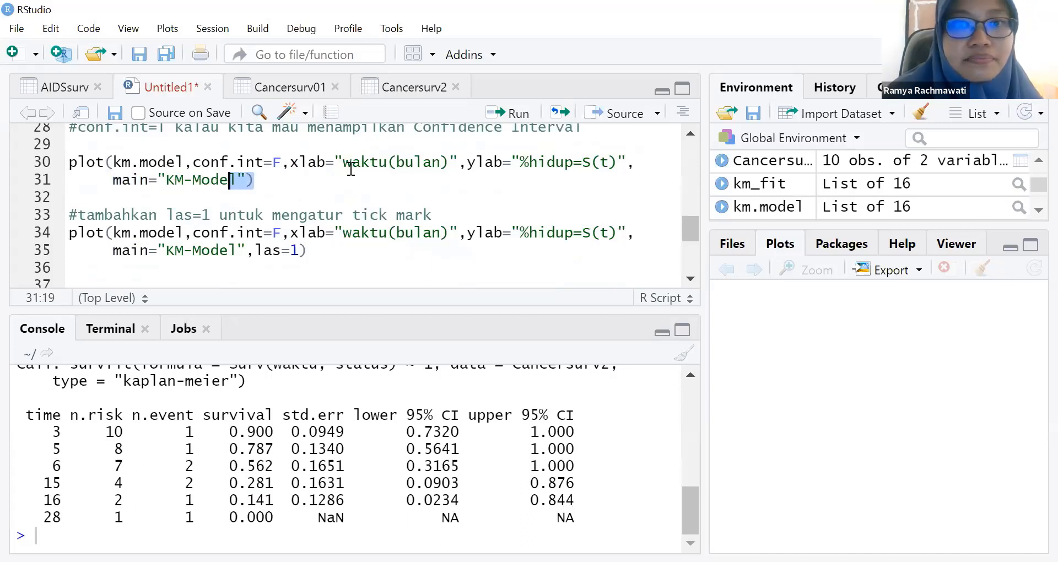
Run the first plot(km.model) call with conf.int=F and main="KM-Model", and view the resulting graph enlarged
left_click(435, 178)
left_click(506, 112)
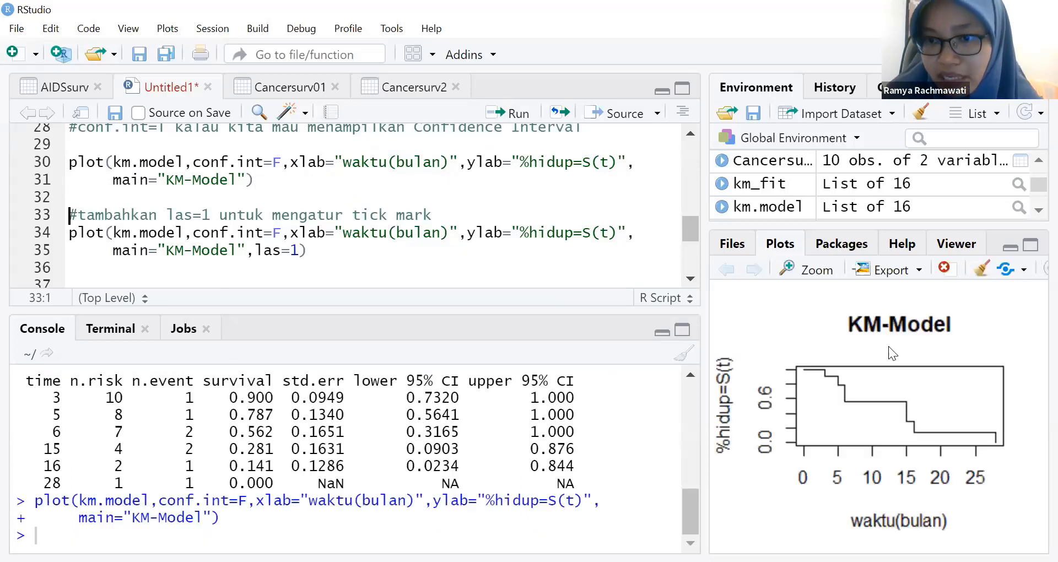
left_click(817, 271)
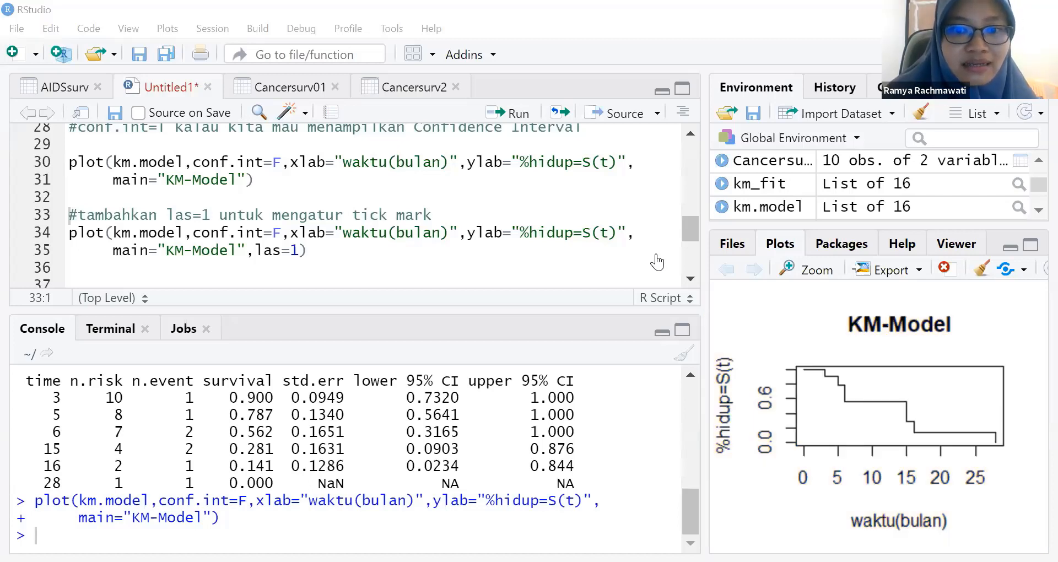
left_click(657, 262)
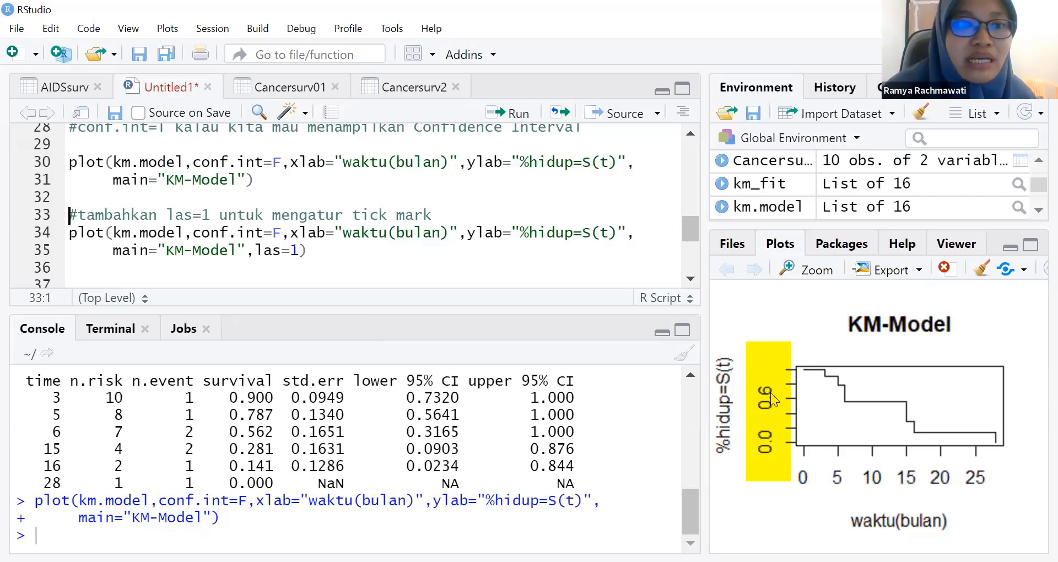
Run the plot(km.model) call that adds las=1 to adjust the tick mark labels
left_click(299, 251)
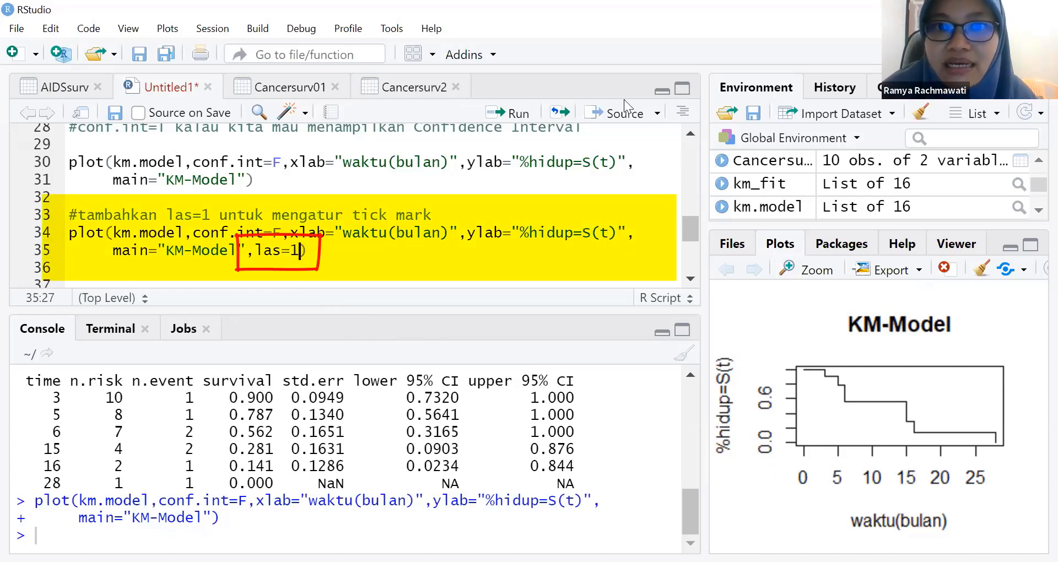
left_click(525, 113)
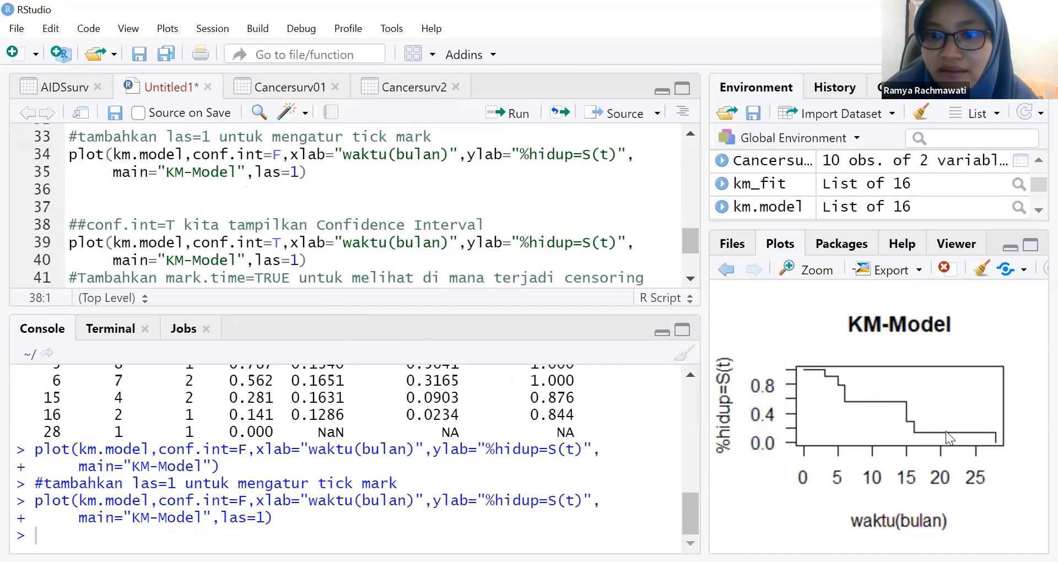
Compare the conf.int settings of the two plot calls and run the one with conf.int=T to draw the confidence interval
left_click(313, 255)
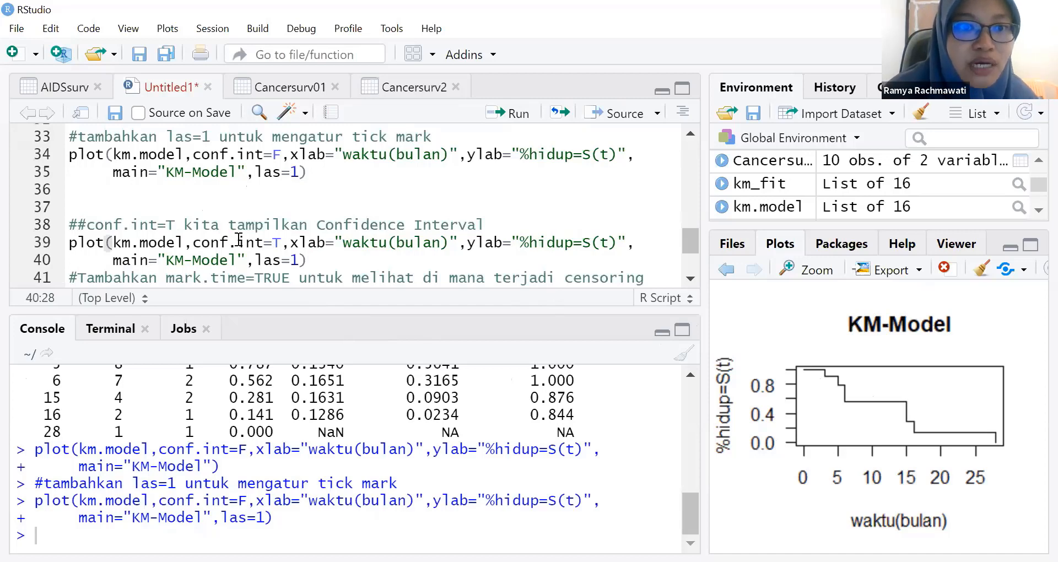
left_click(280, 243)
left_click_drag(285, 155, 274, 156)
left_click_drag(286, 242, 275, 243)
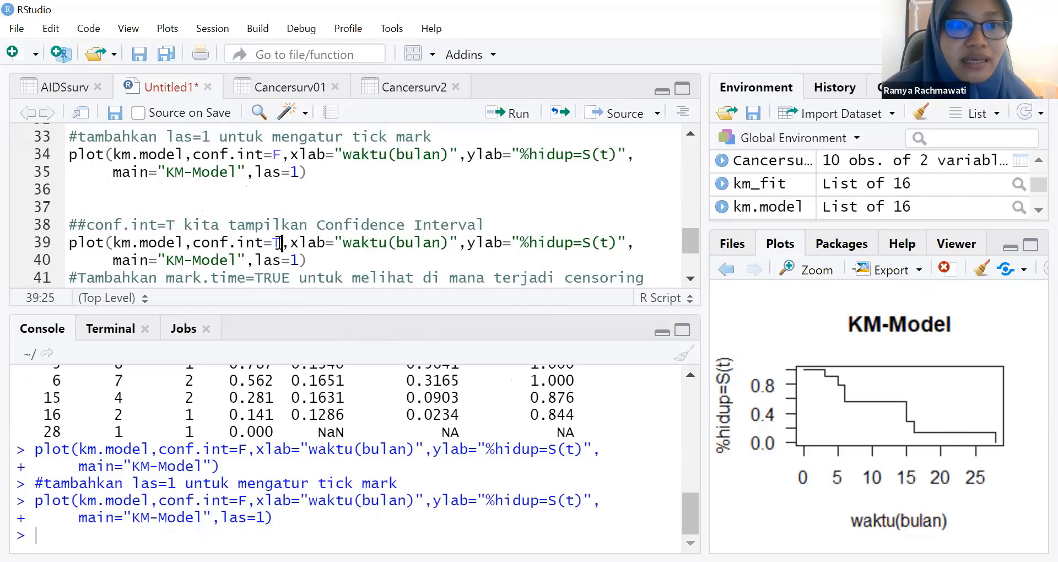
left_click(508, 113)
left_click(507, 113)
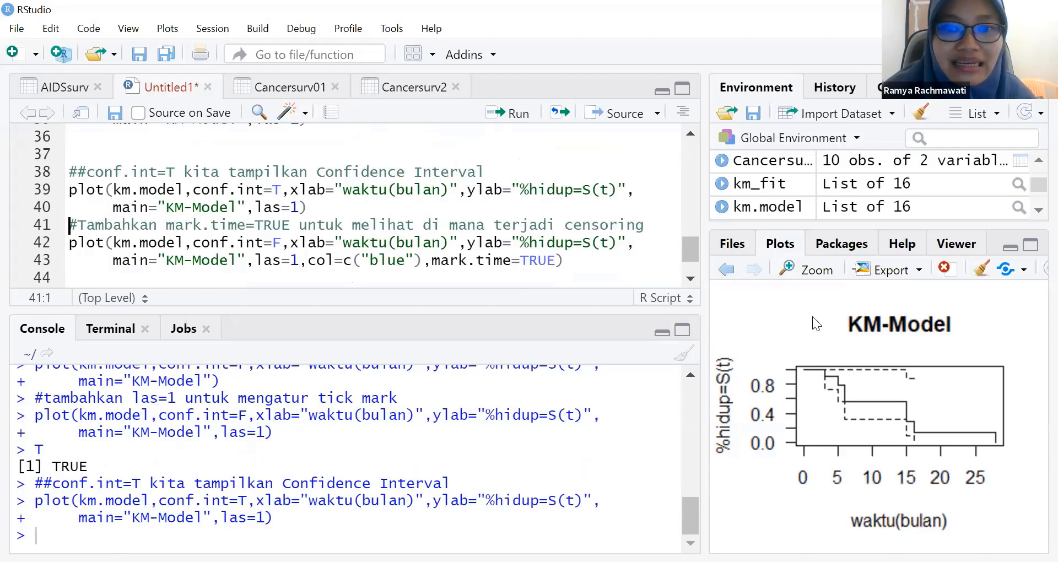
Run the plot call with col=c("blue") and mark.time=TRUE to mark the censoring times, and view the graph enlarged
left_click(690, 279)
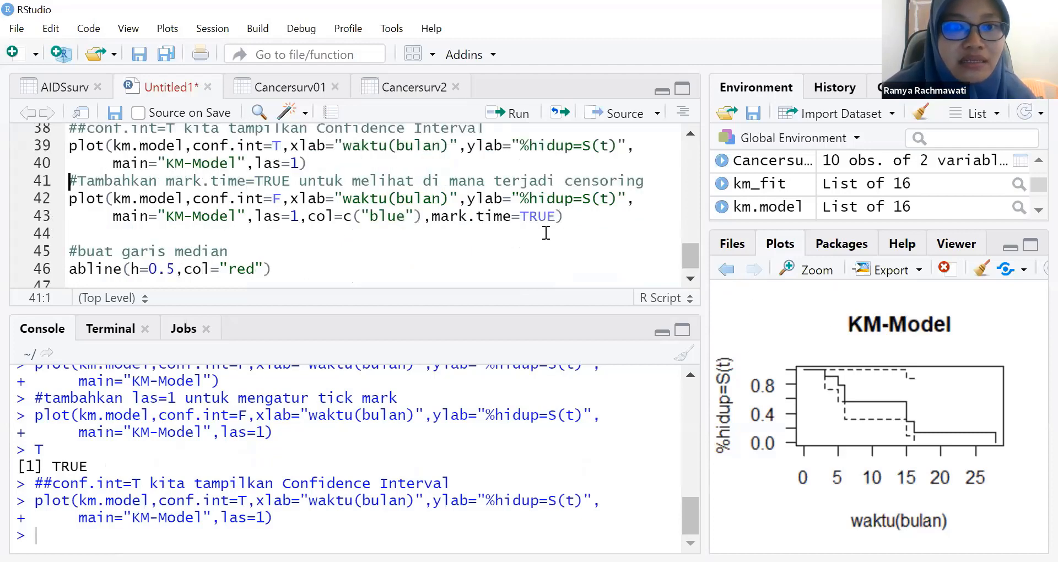
left_click(509, 216)
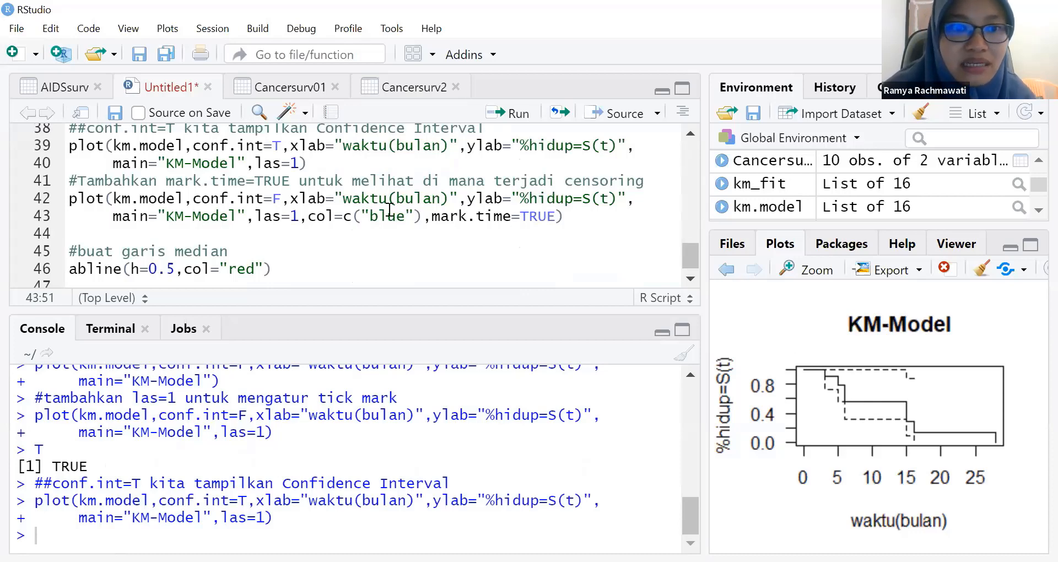
left_click_drag(369, 219, 400, 219)
left_click(441, 218)
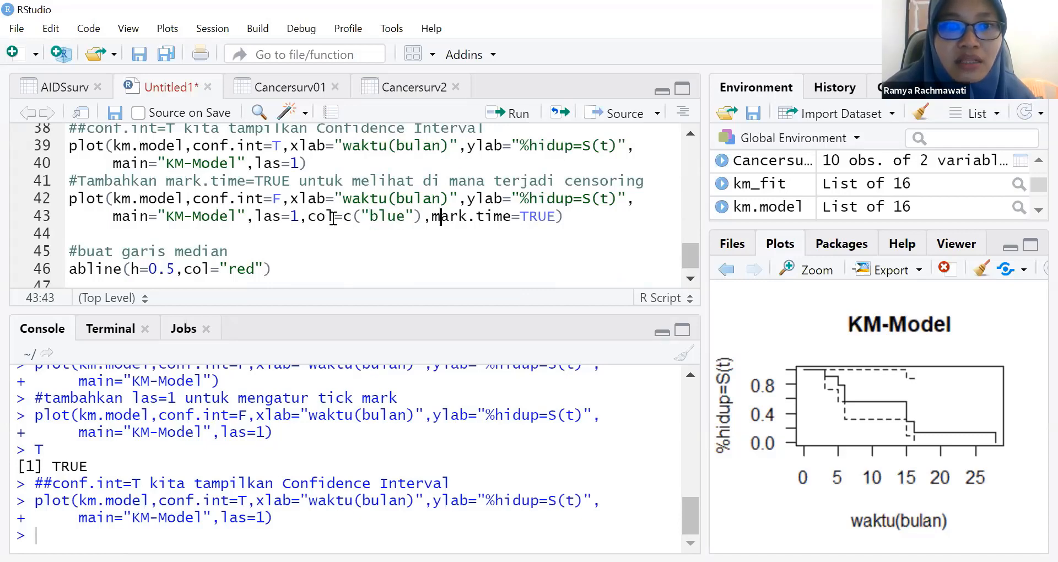
left_click(507, 122)
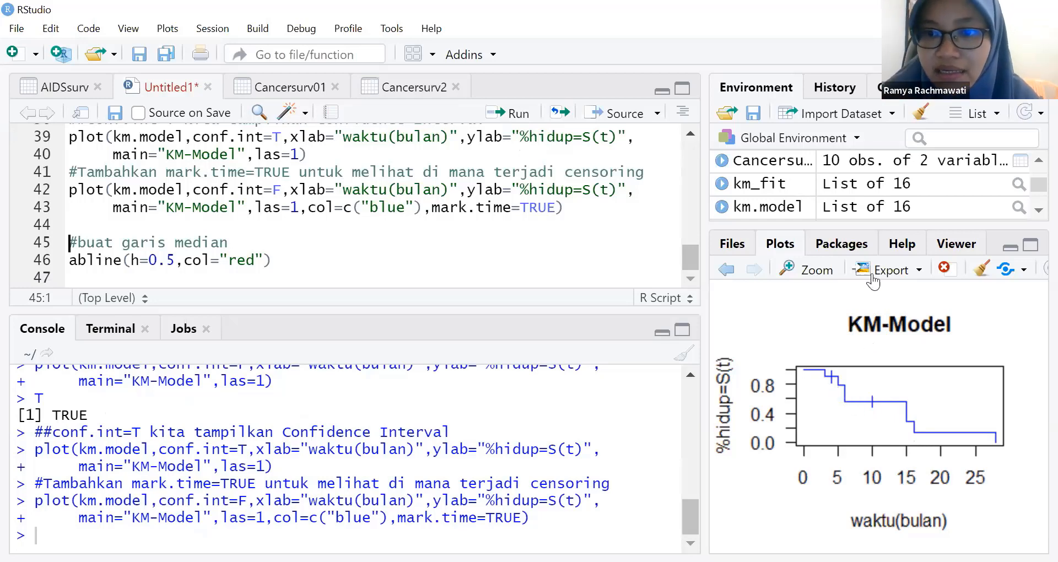
left_click(810, 270)
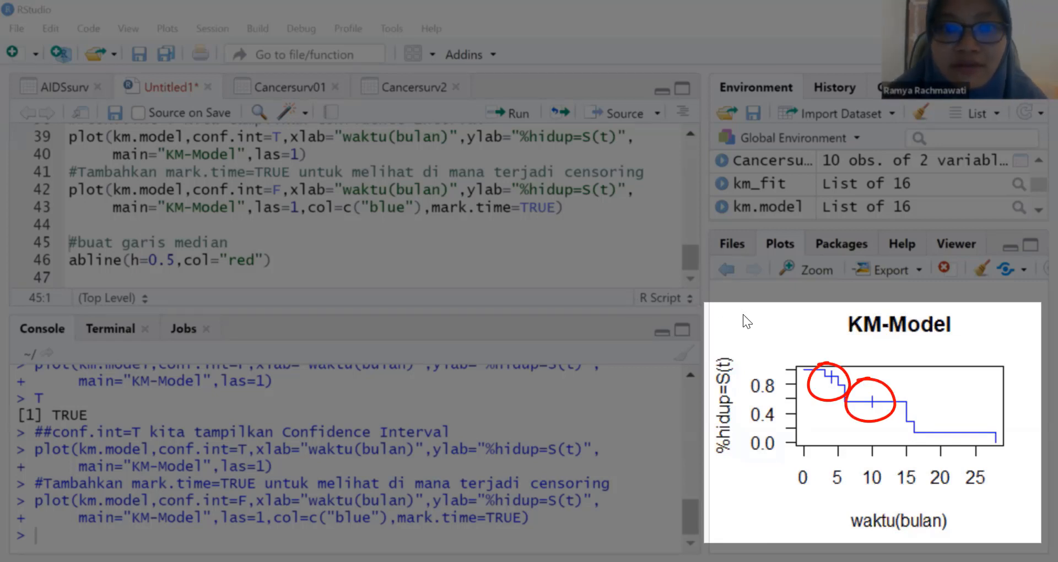
Add the median line to the plot by running abline(h=0.5,col="red"), and review its color and height arguments
left_click(257, 263)
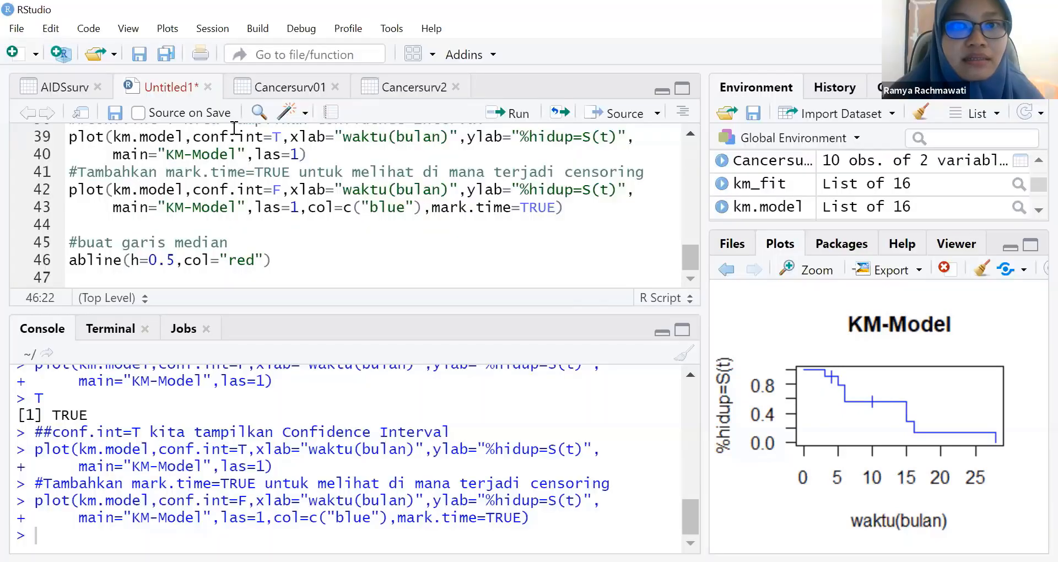
left_click(513, 114)
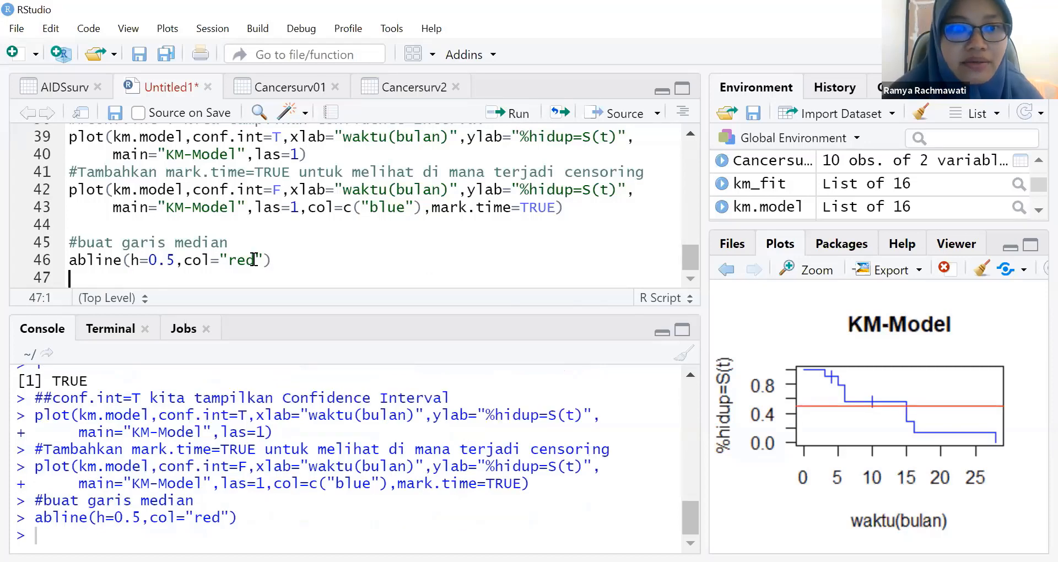
left_click_drag(254, 260, 244, 260)
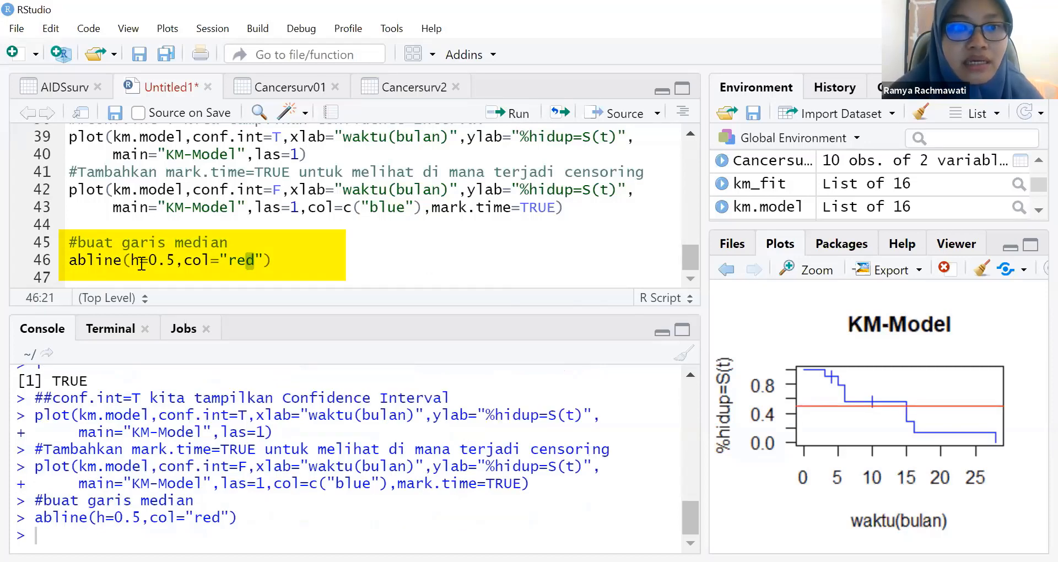
left_click_drag(140, 261, 176, 260)
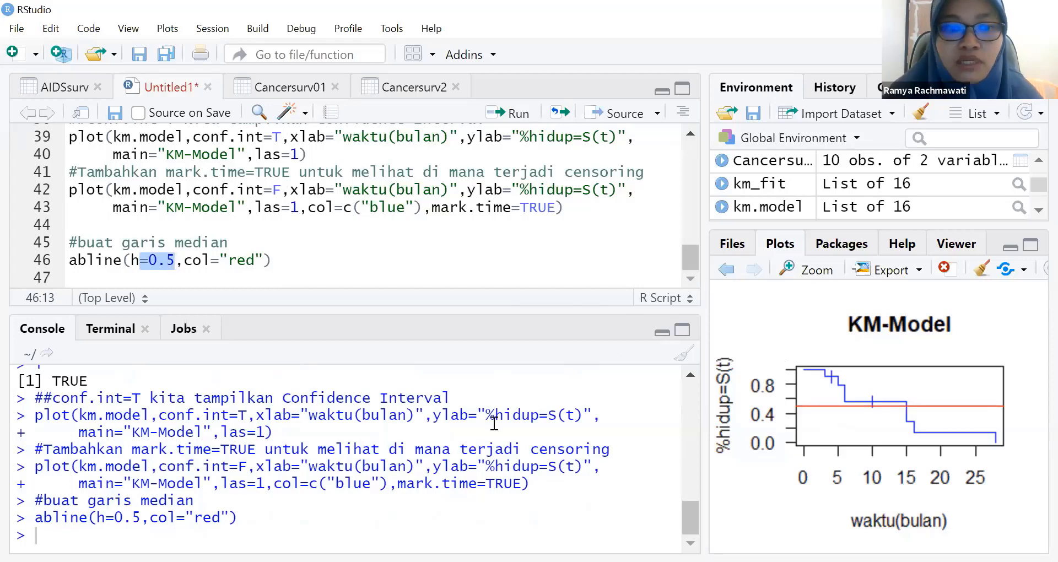
Switch to Notepad++ and examine the waktu, status and group columns of Cancersurv01.txt for both groups
left_click(396, 528)
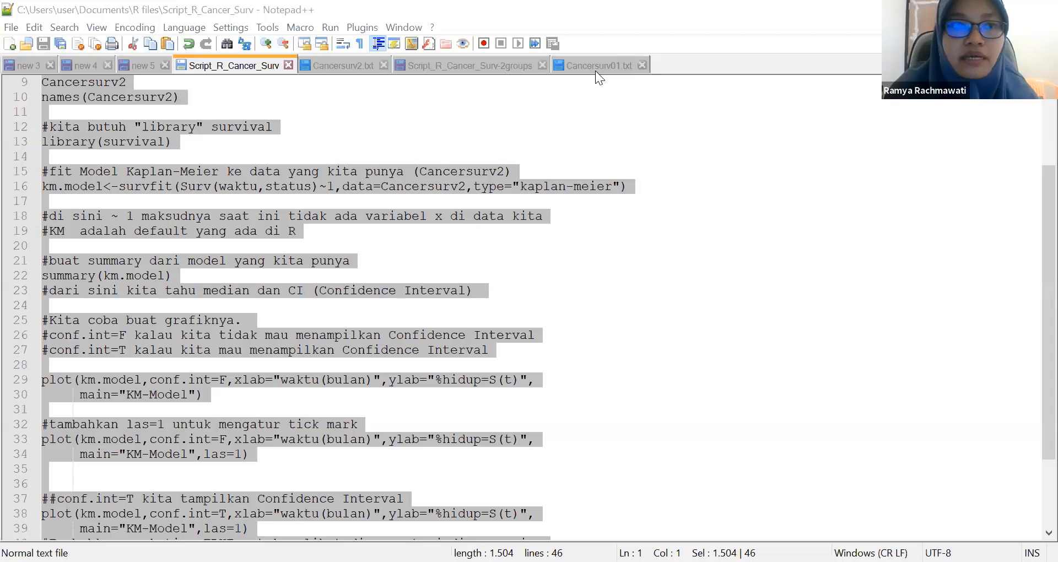
left_click(596, 71)
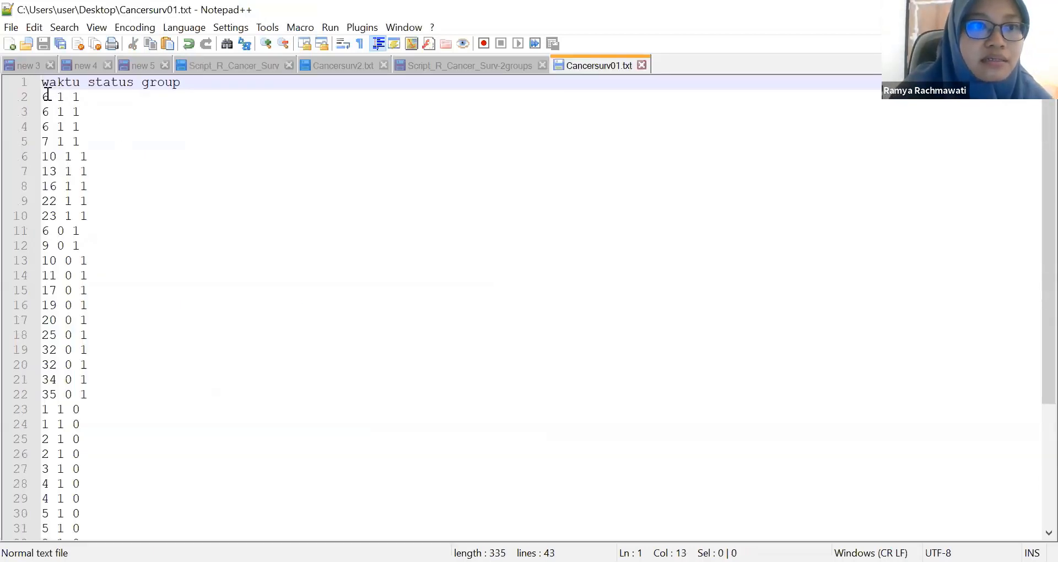
left_click_drag(48, 95, 43, 94)
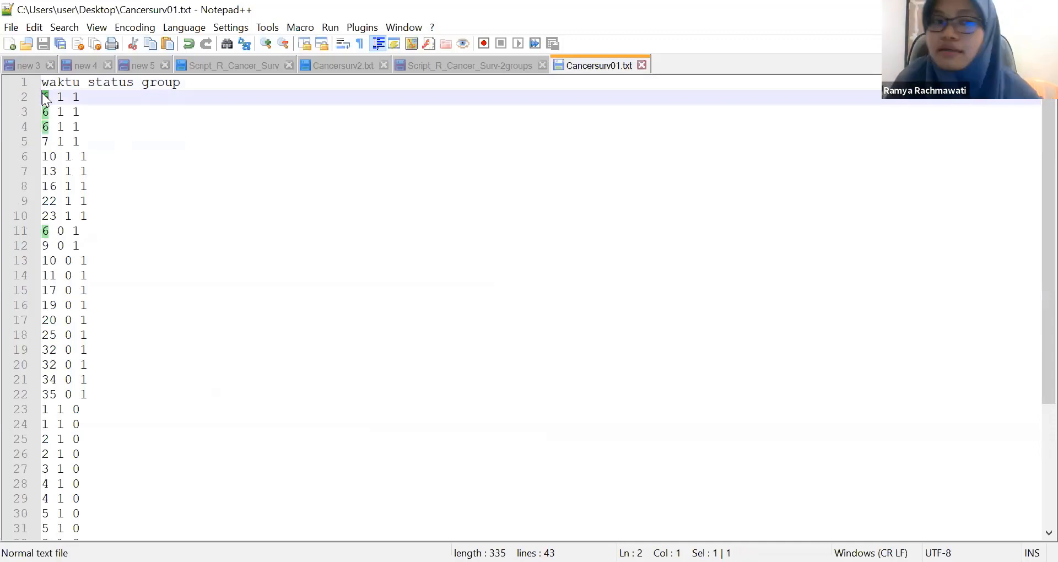
left_click(48, 96)
left_click_drag(142, 83, 180, 86)
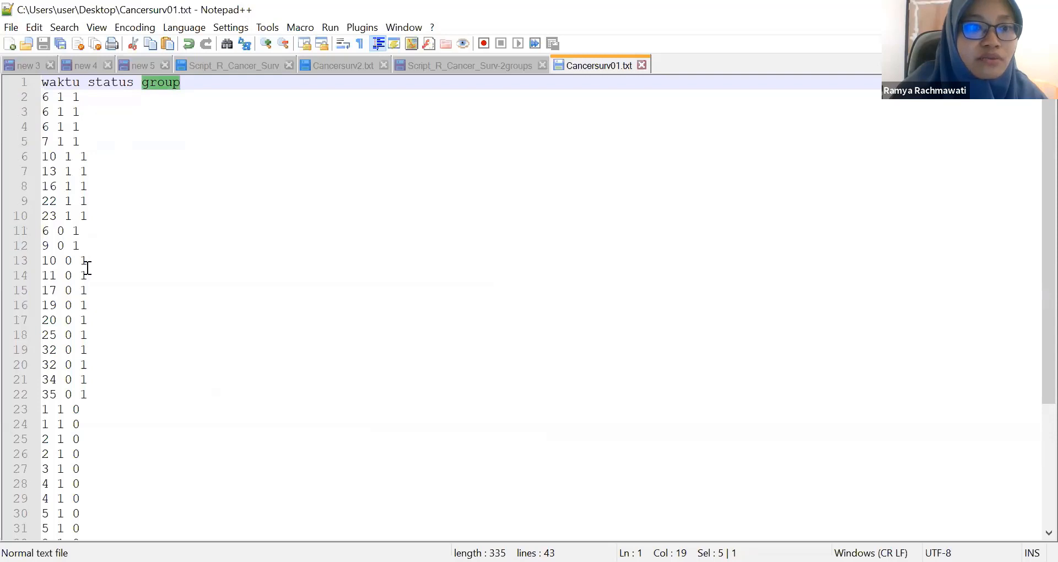
left_click_drag(1030, 253, 1032, 222)
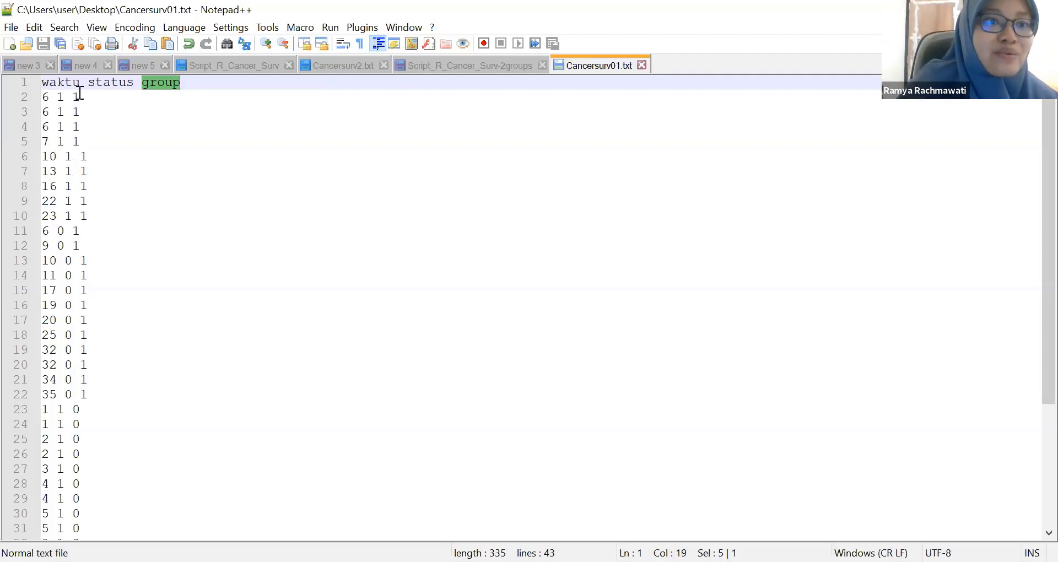
left_click_drag(55, 98, 41, 99)
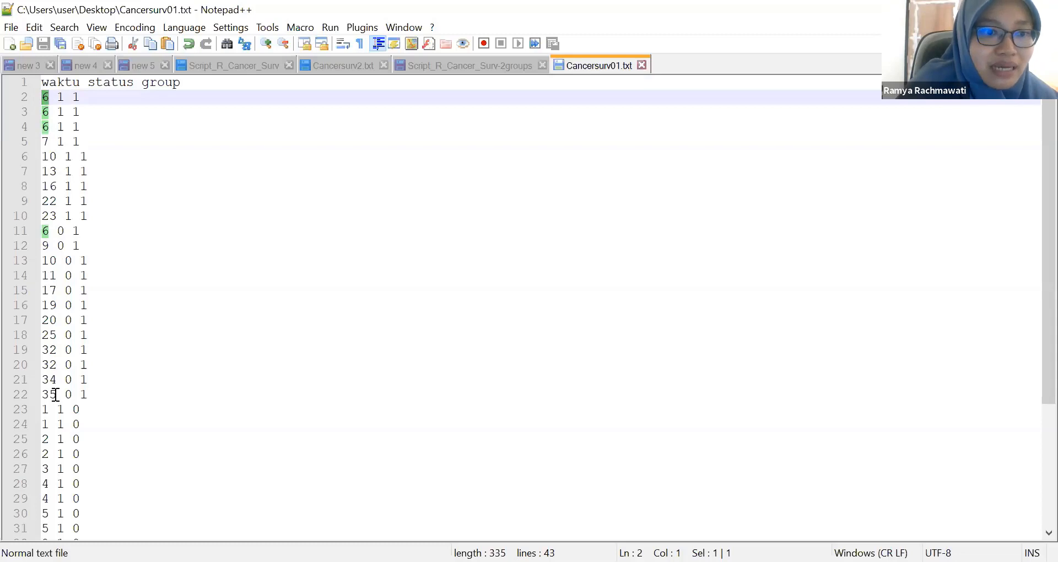
left_click_drag(1047, 221, 1036, 347)
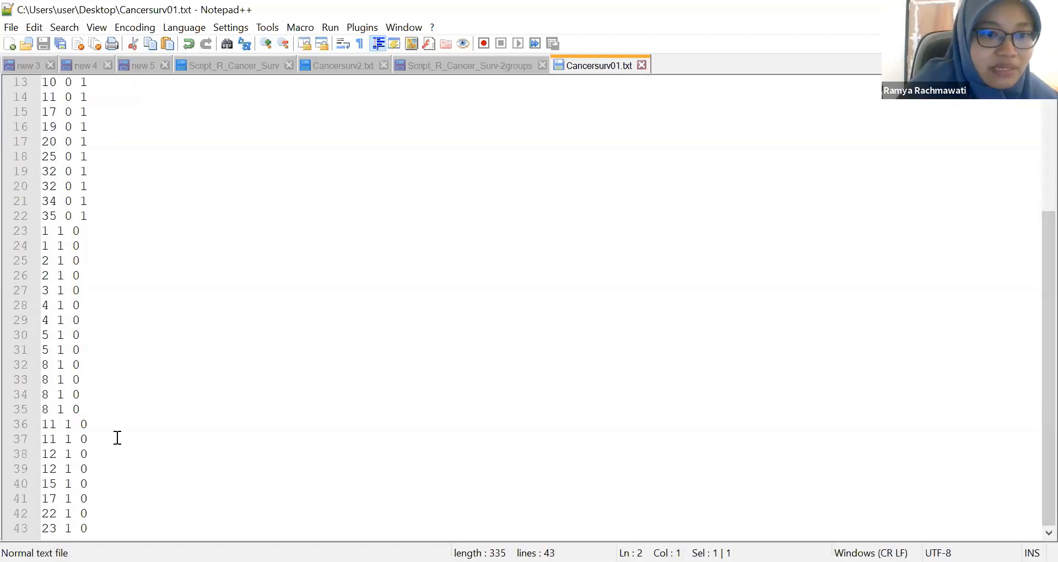
Open the Script_R_Cancer_Surv-2groups script and select its entire content
left_click(465, 65)
left_click(43, 44)
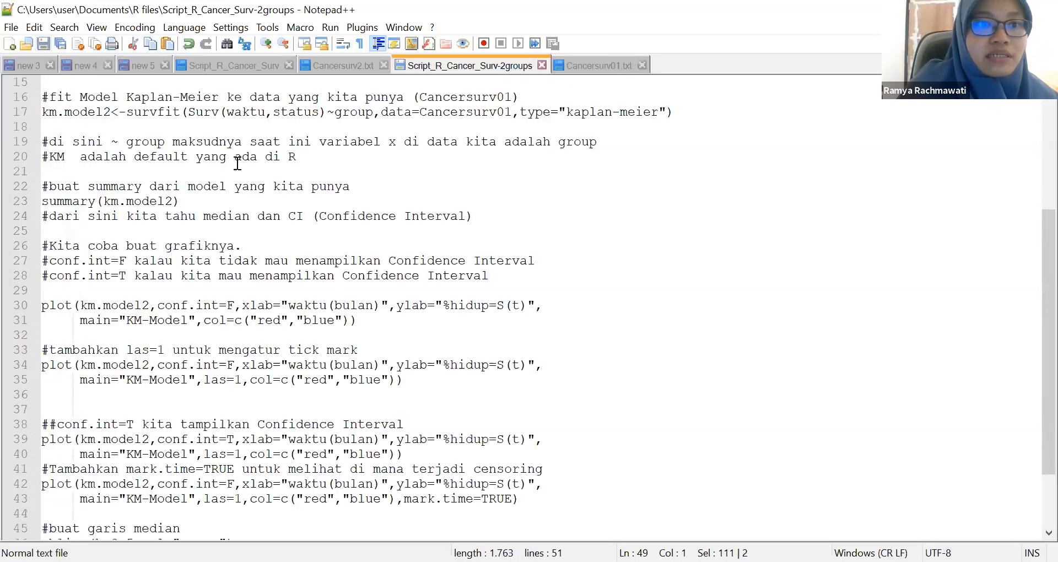
left_click(468, 230)
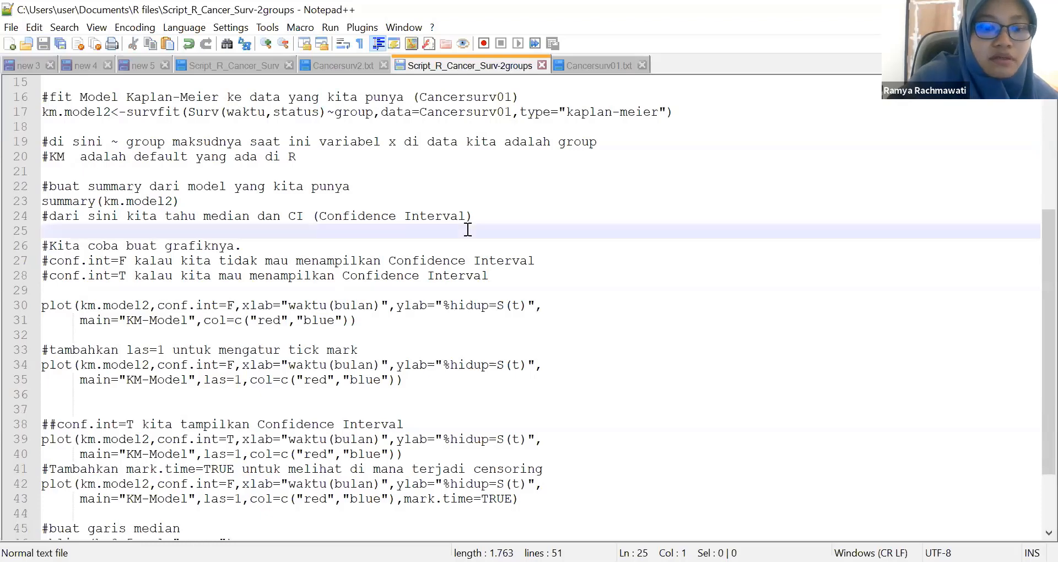
key("ctrl+a")
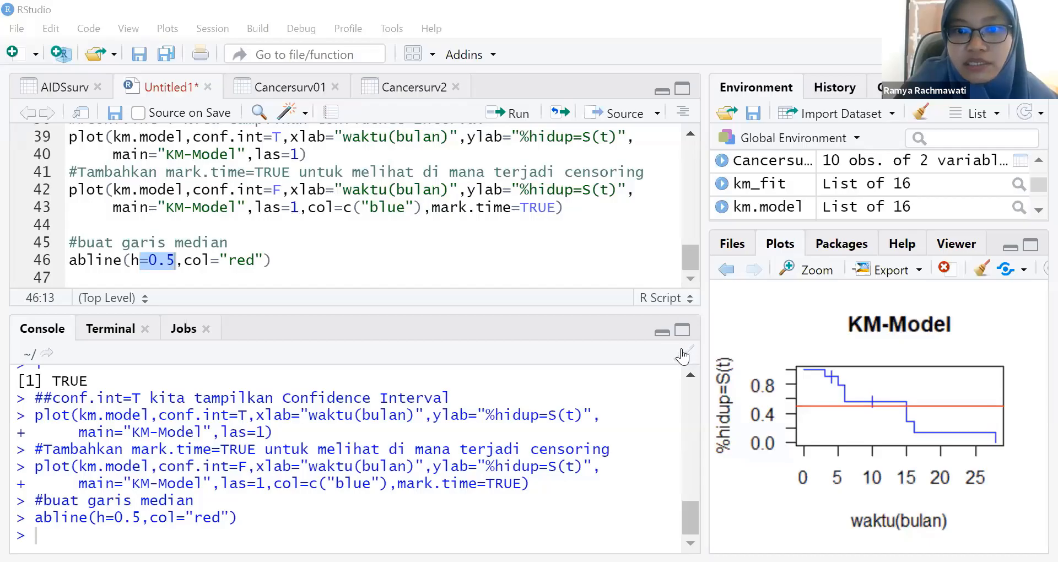
Clear the console and remove all the KM-Model plots from the plot history one by one
left_click(683, 354)
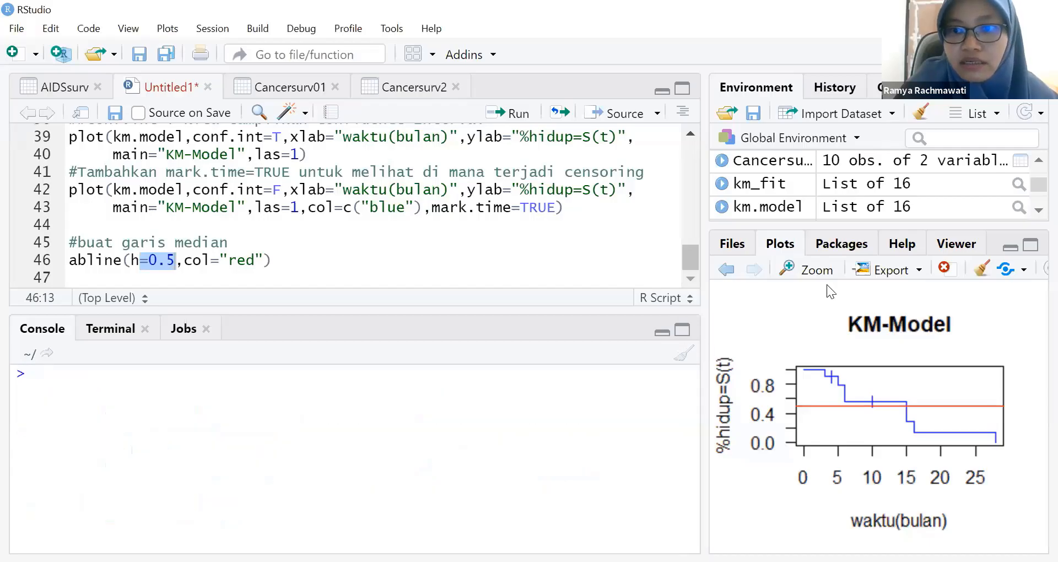
left_click(944, 270)
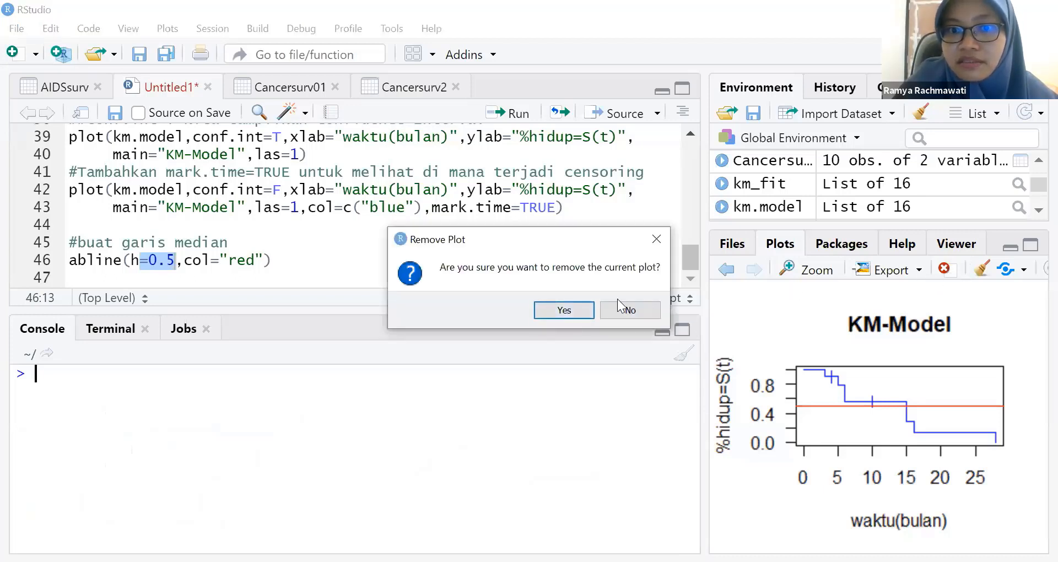
left_click(565, 308)
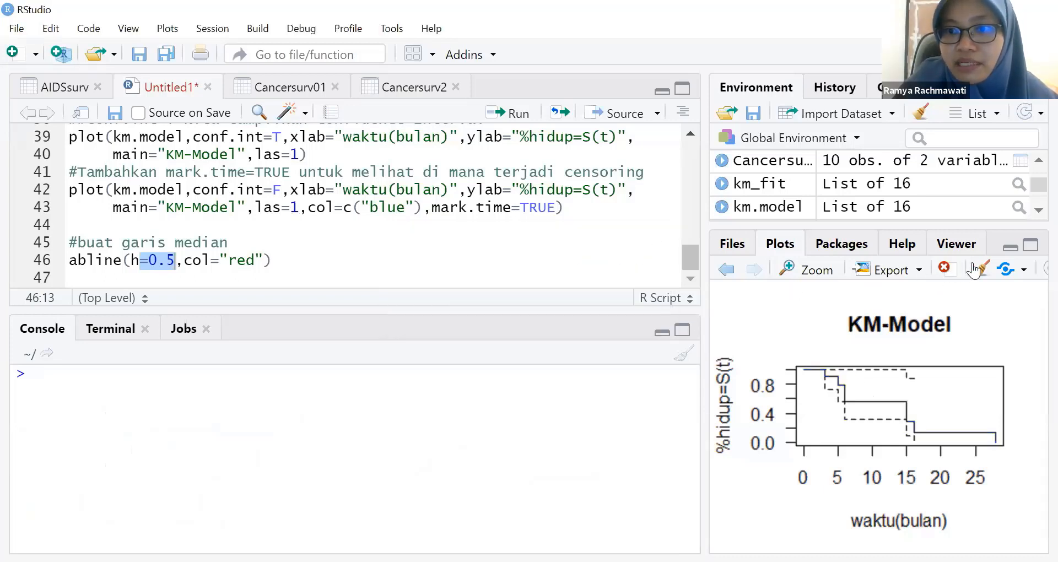
left_click(944, 268)
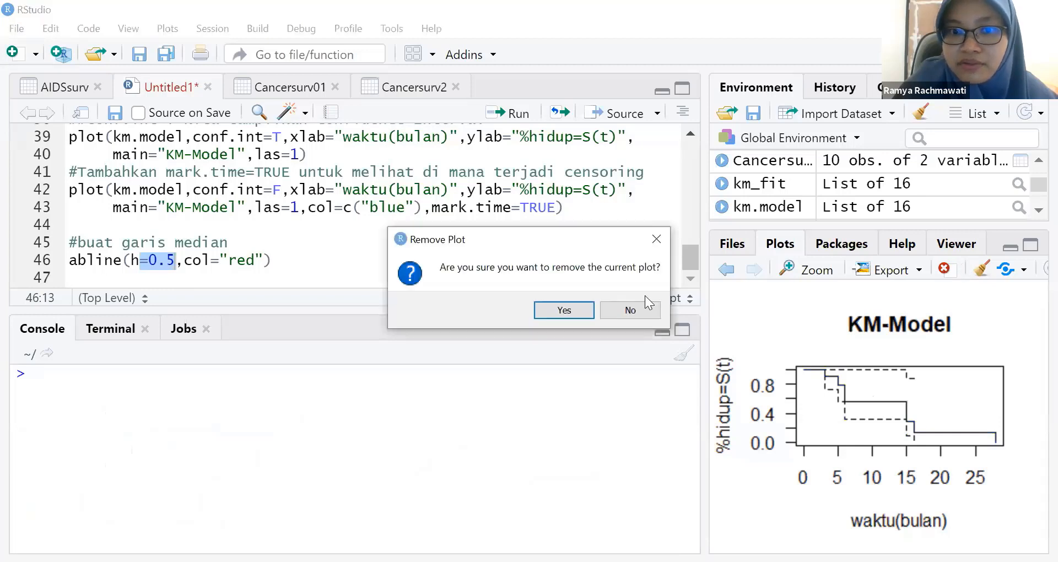
left_click(556, 310)
left_click(944, 269)
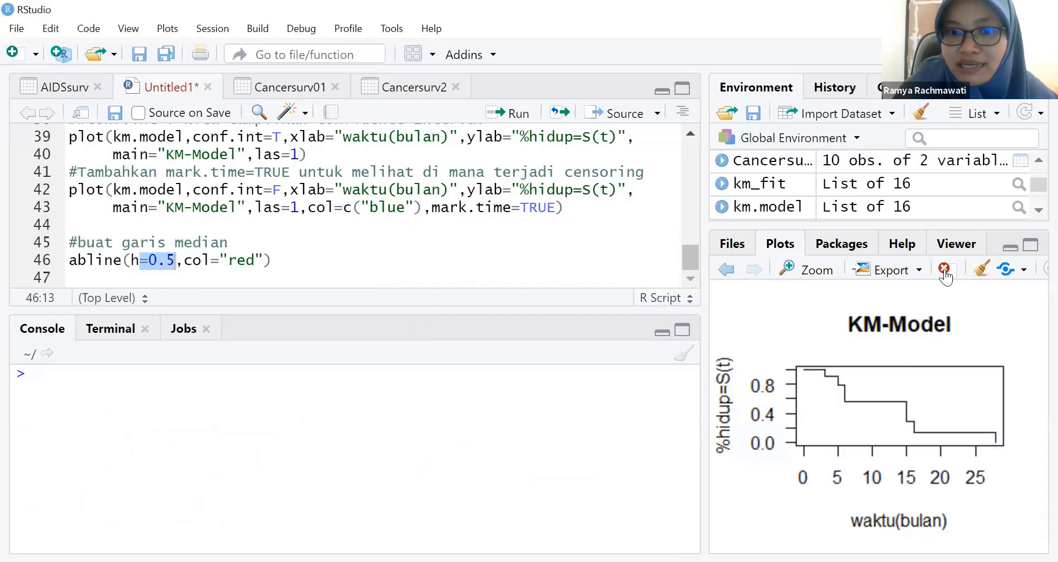
left_click(564, 311)
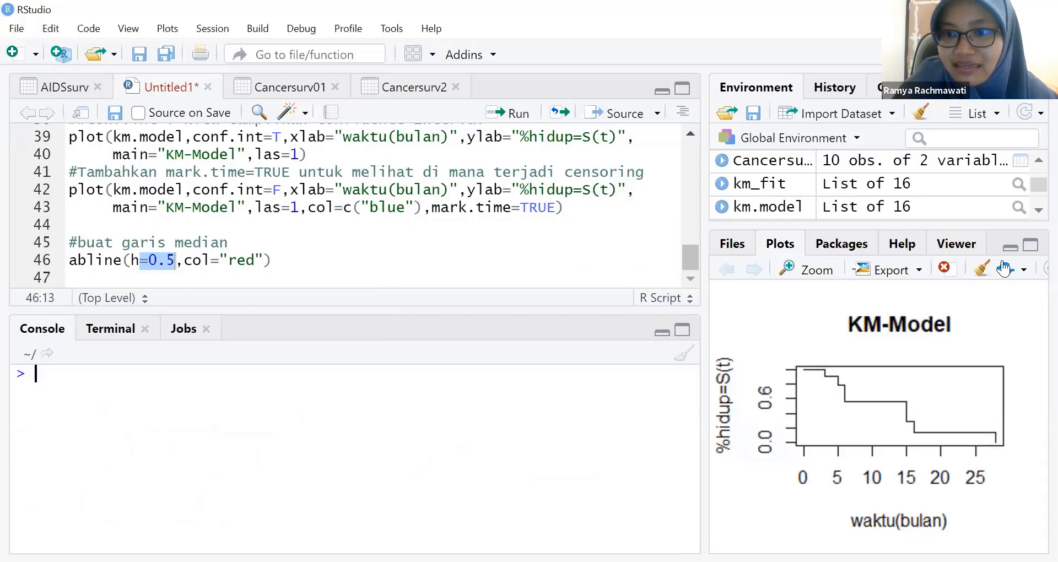
left_click(944, 269)
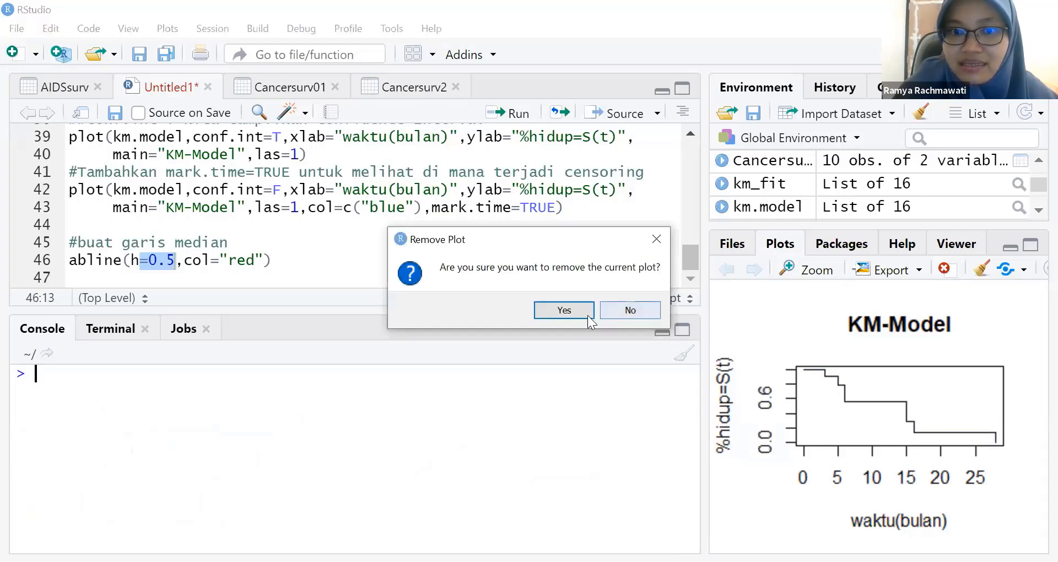
left_click(576, 314)
Replace the entire content of the Untitled1 script with the copied two-group survival script
left_click(459, 247)
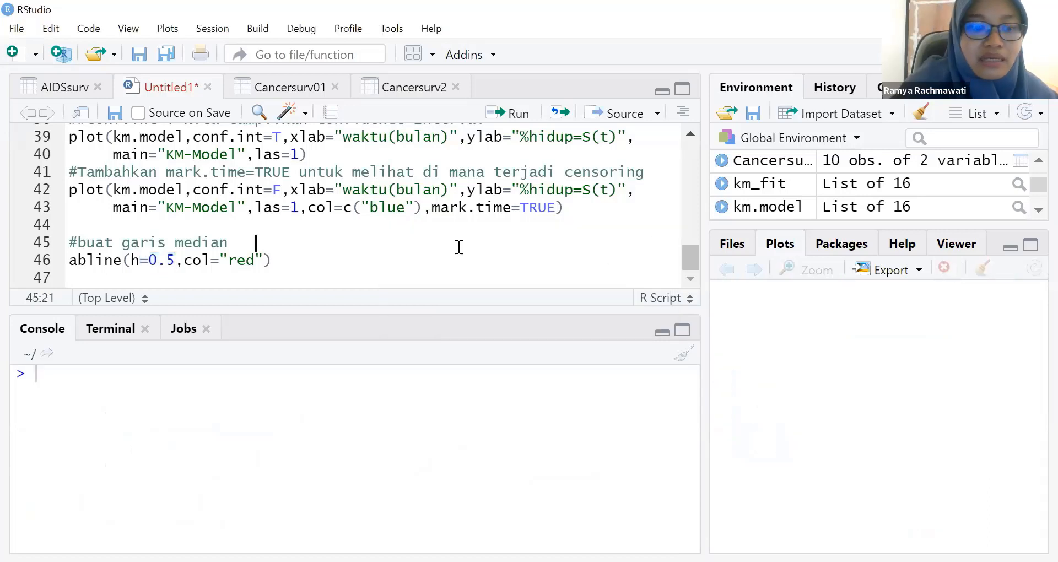
key("ctrl+a")
key("Delete")
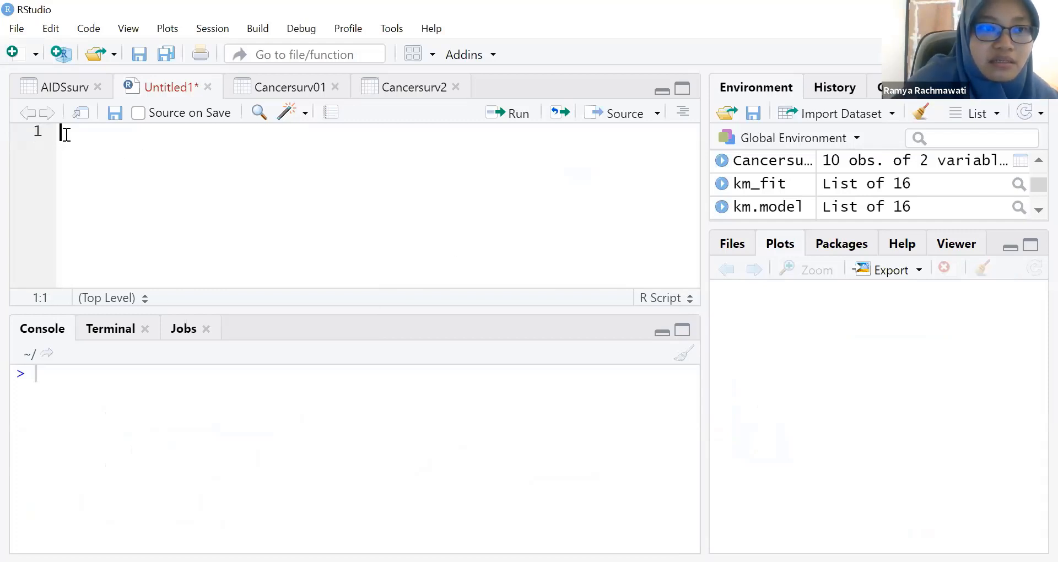
key("ctrl+z")
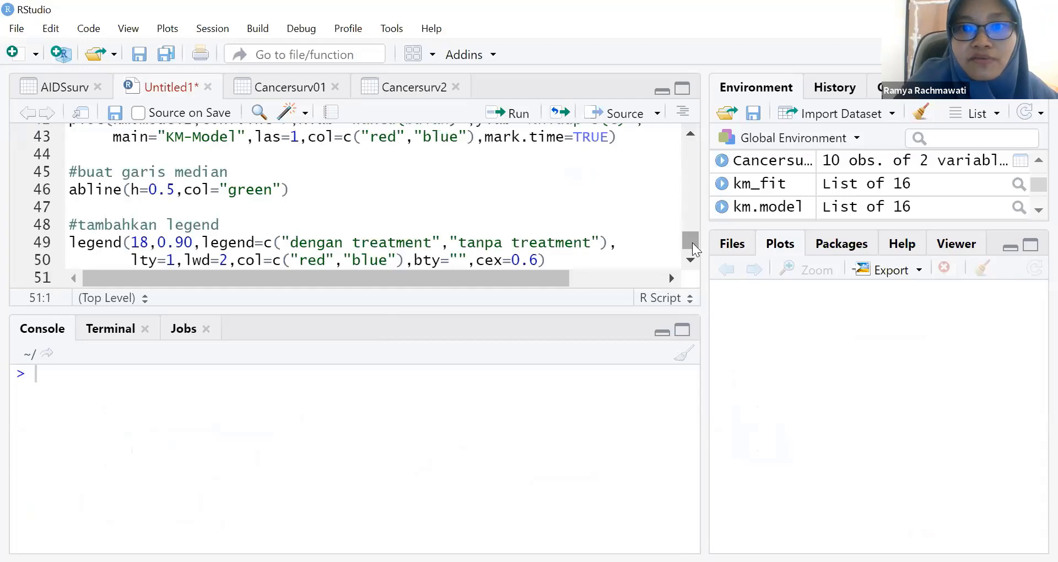
Review the read.csv call at the script's start and run it to load Cancersurv01.txt from the Desktop into Cancersurv01 with sep=""
left_click_drag(692, 244, 696, 133)
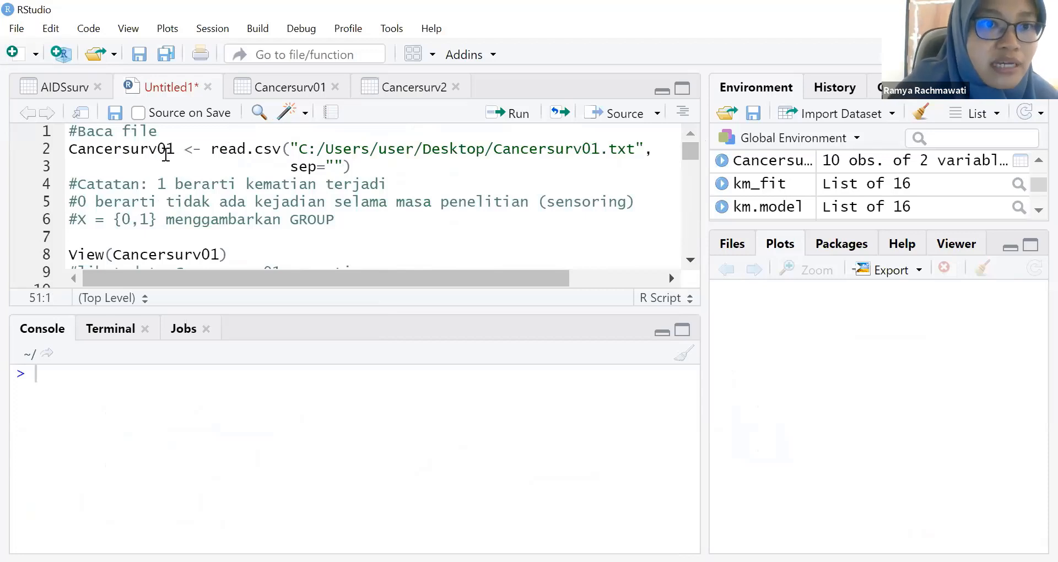
left_click_drag(174, 152, 158, 150)
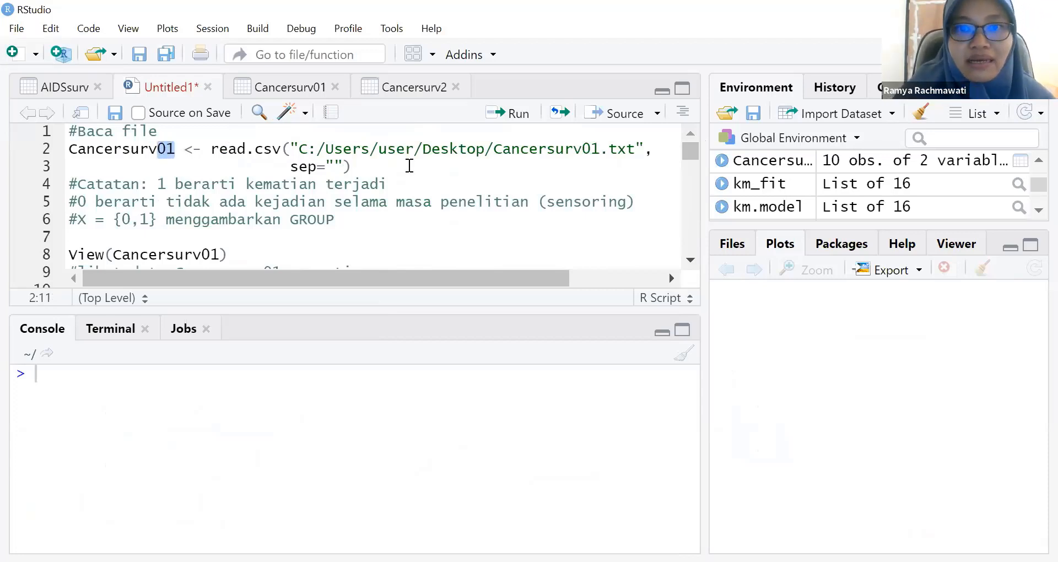
left_click_drag(352, 166, 271, 150)
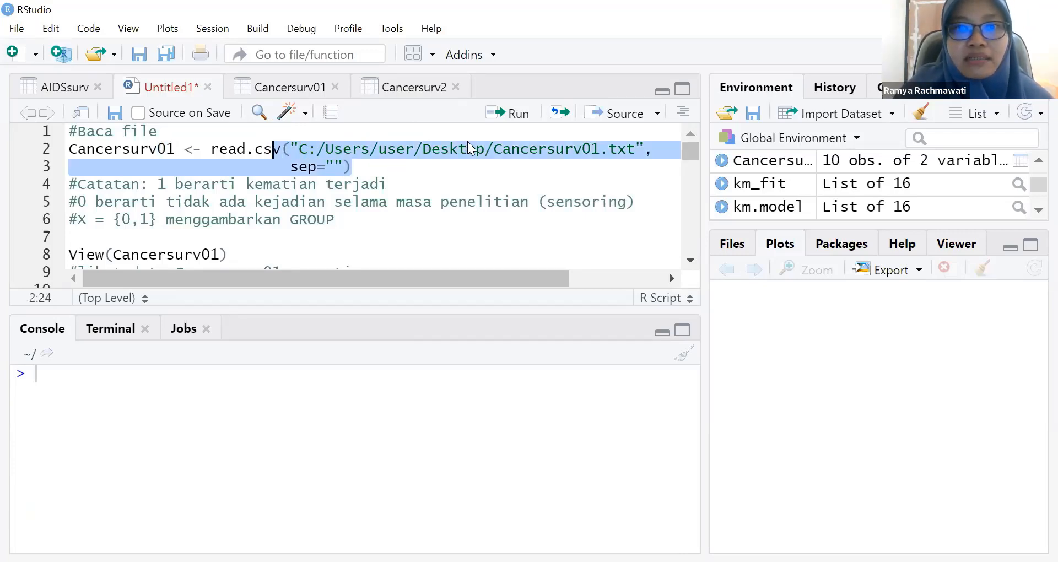
left_click(533, 151)
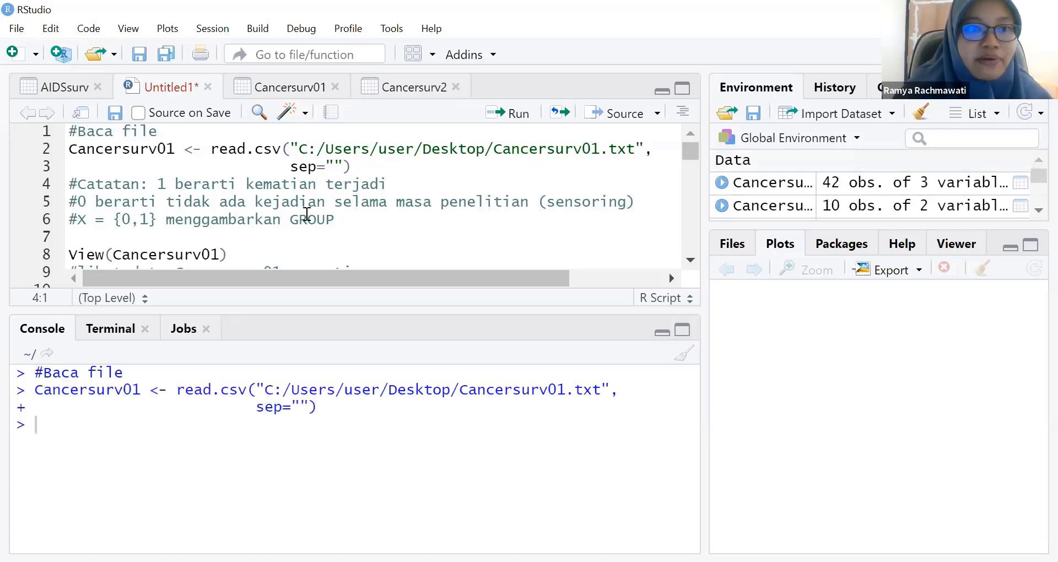
Run View(Cancersurv01) and examine the waktu, status and group columns where group 1 changes to group 0
scroll(690, 262, "down", 2)
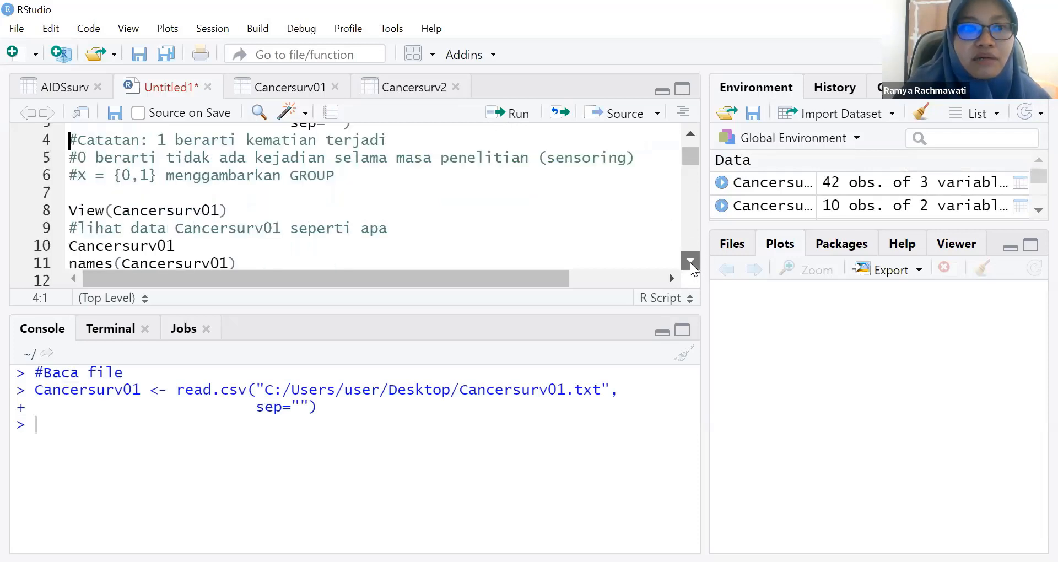
left_click(229, 167)
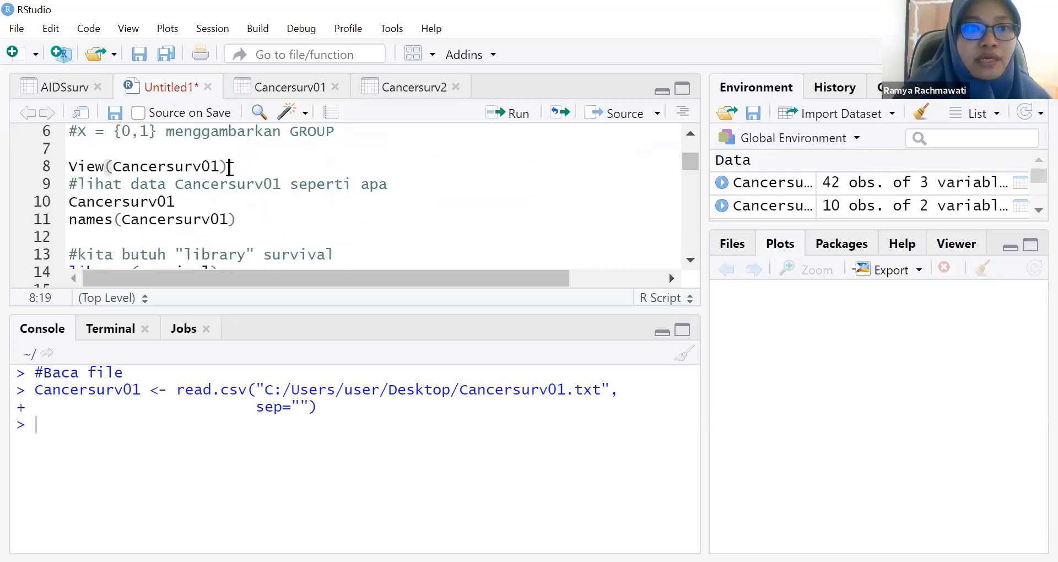
left_click(513, 112)
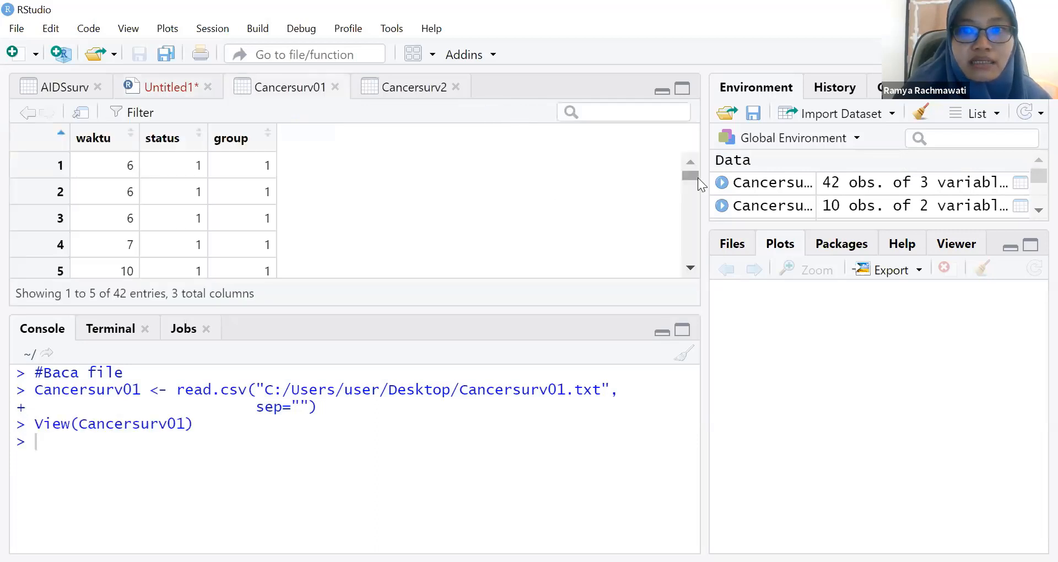
left_click_drag(693, 177, 692, 221)
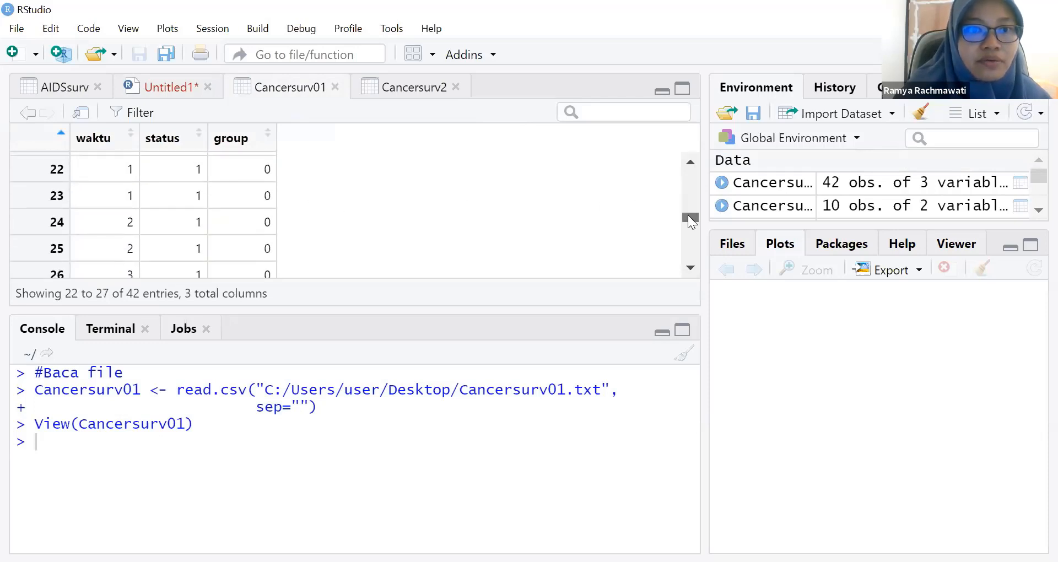
left_click(692, 165)
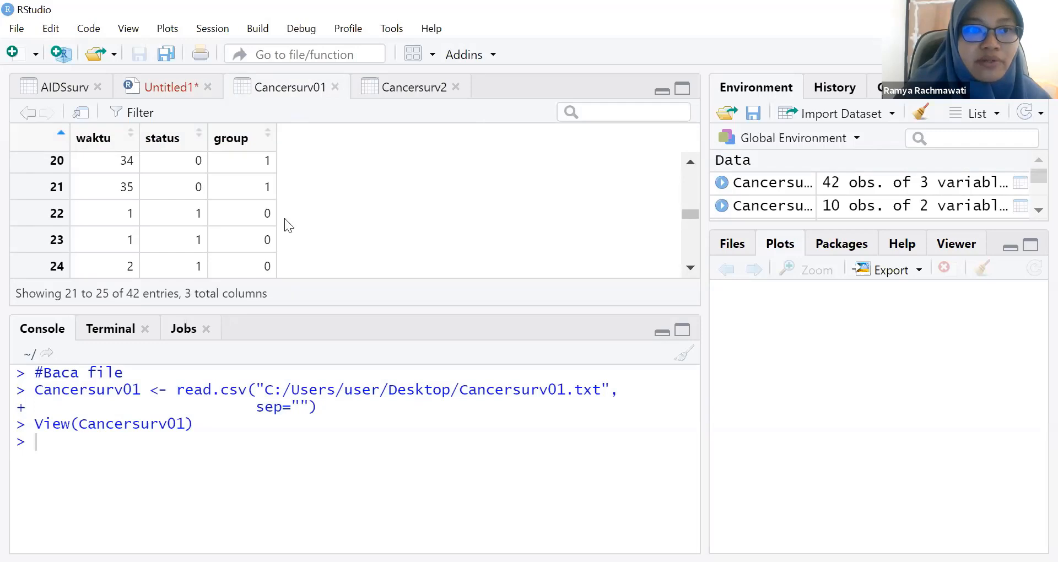
left_click_drag(689, 215, 704, 163)
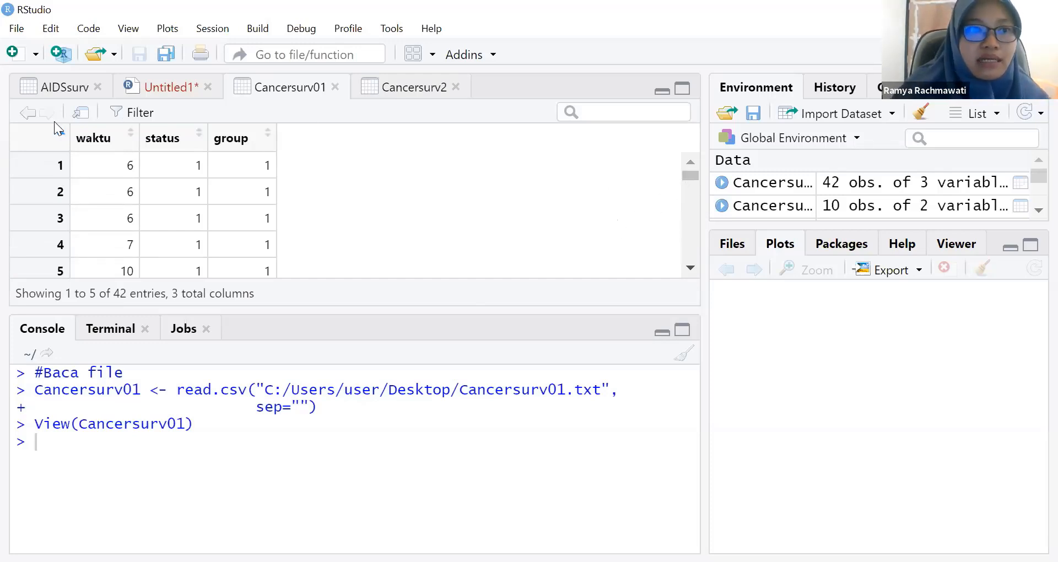
Return to the script, print the Cancersurv01 data in the console and review the output from its beginning
left_click(27, 113)
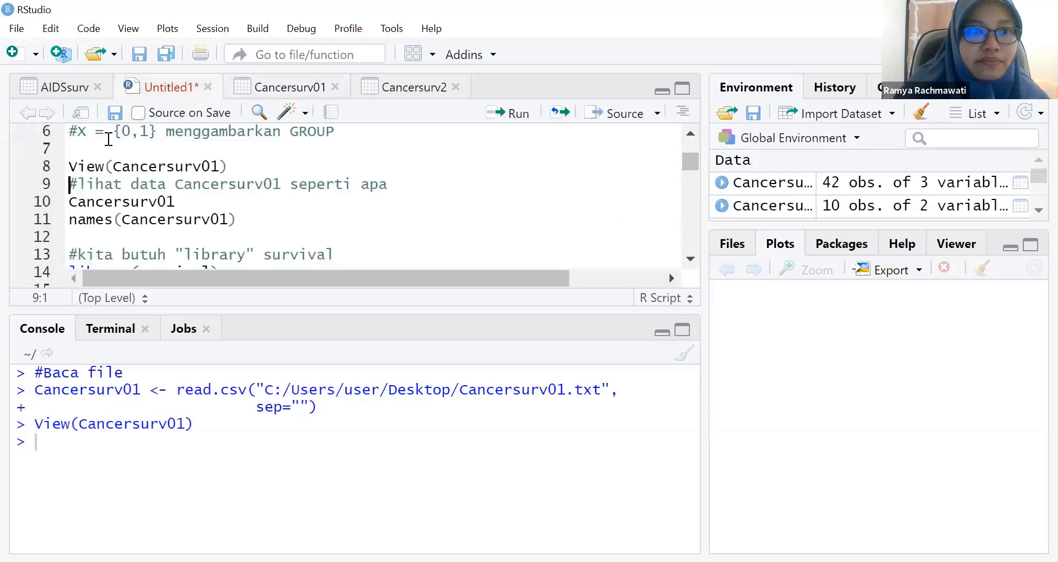
left_click(187, 202)
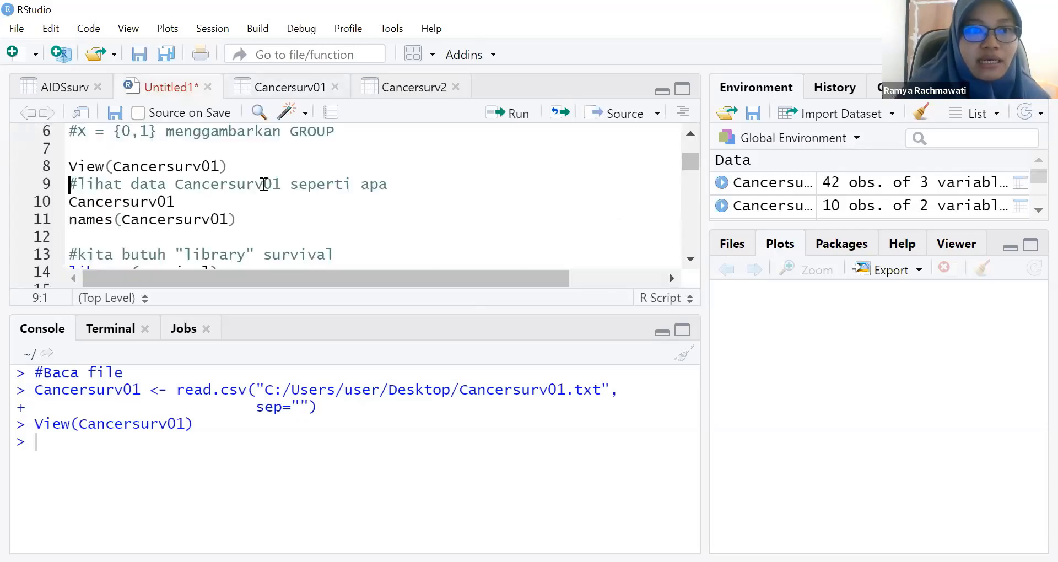
left_click(515, 115)
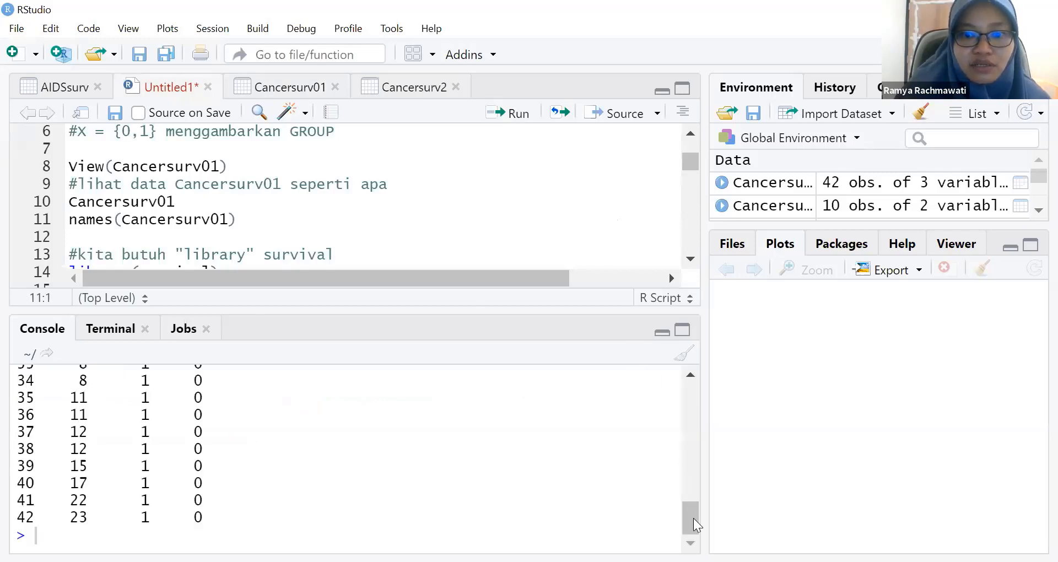
left_click_drag(697, 494, 496, 323)
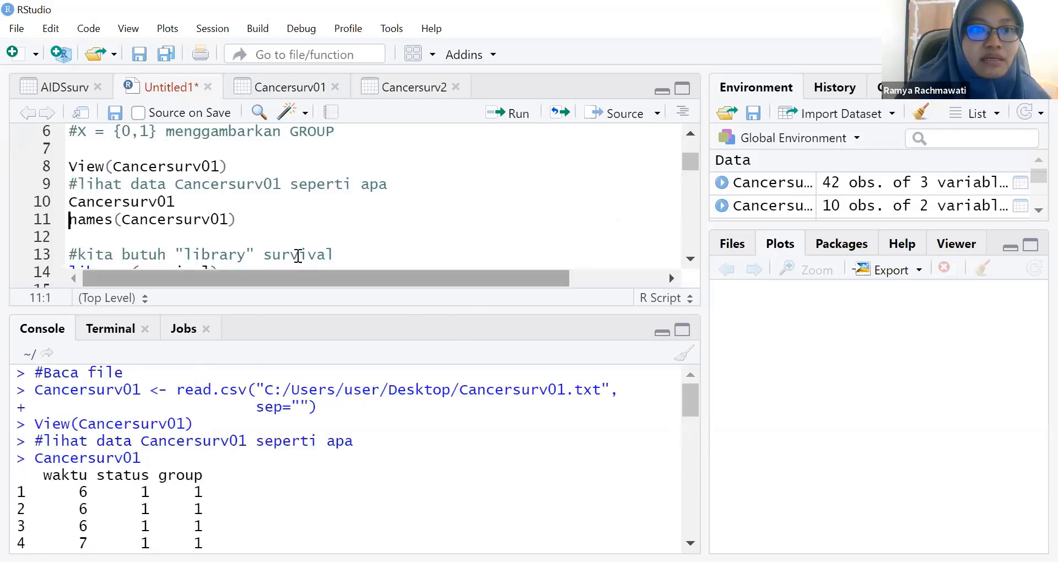
Run names(Cancersurv01) to list the column names, and load the survival library with library(survival)
left_click(243, 223)
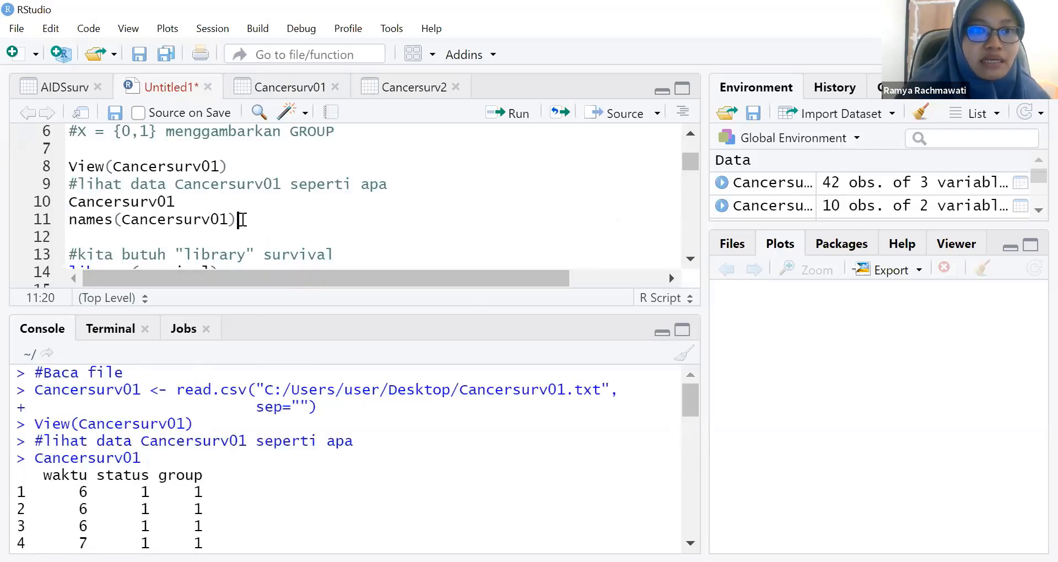
left_click(519, 118)
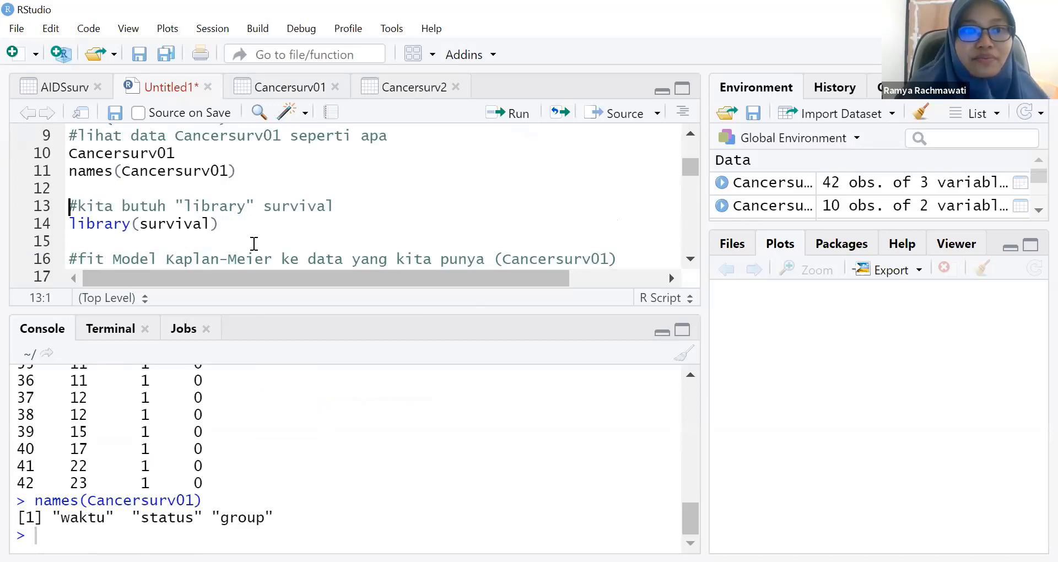
left_click(225, 223)
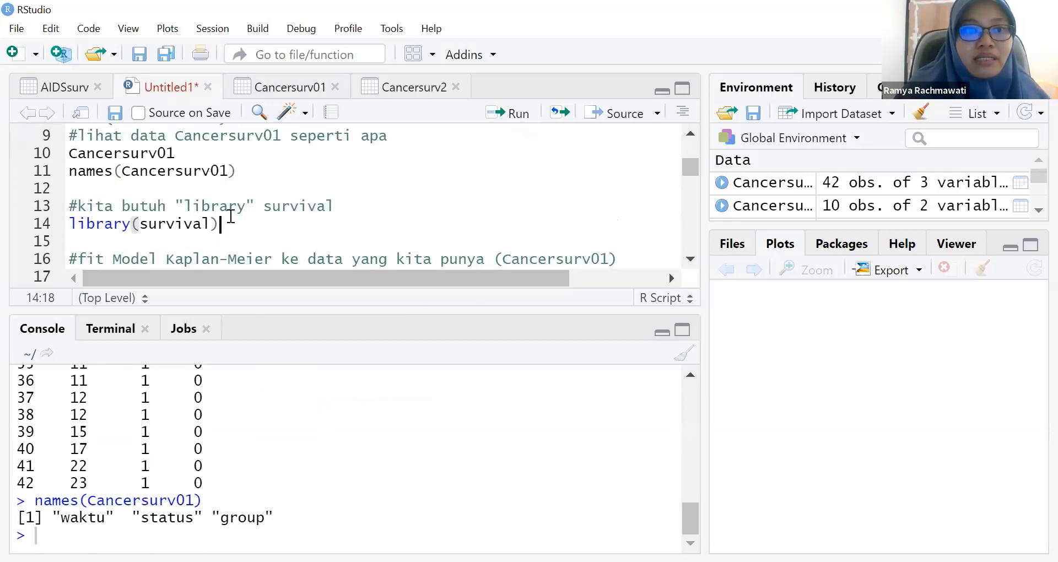
left_click(522, 118)
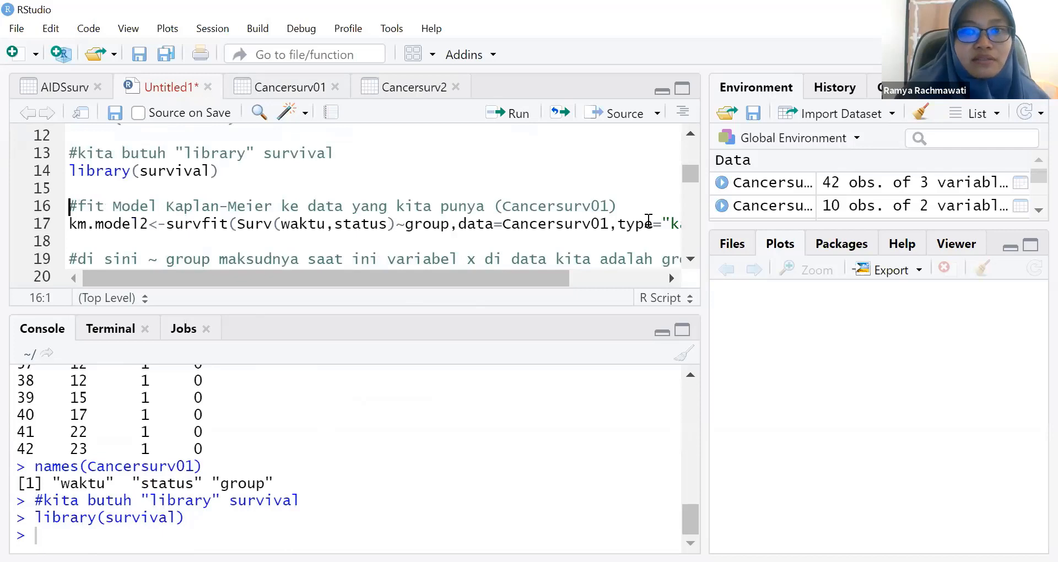
Break the km.model2 line before type="kaplan-meier", review its arguments and run survfit(Surv(waktu,status)~group) on Cancersurv01
left_click(619, 225)
key("Return")
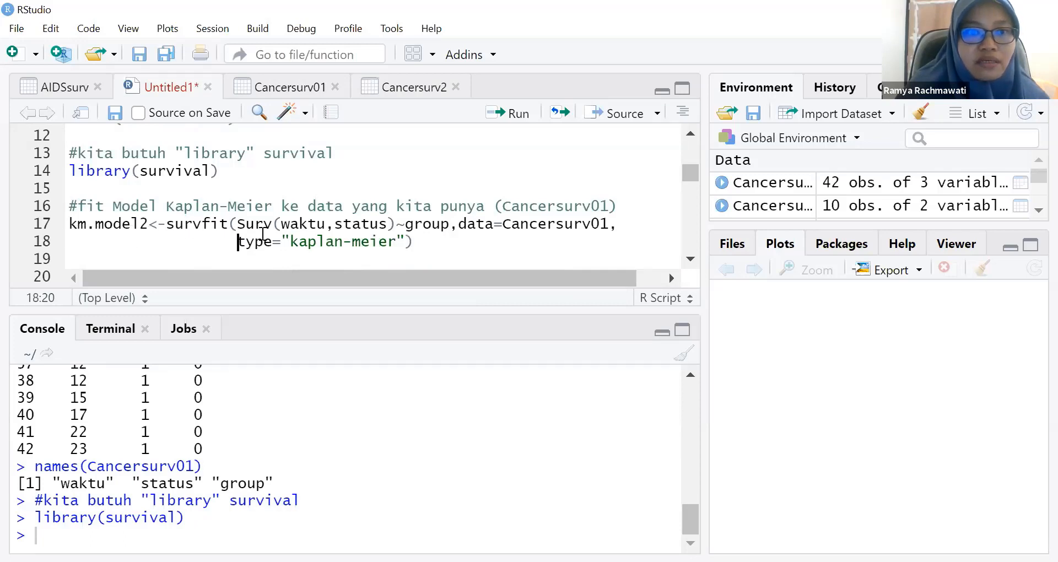
left_click(399, 226)
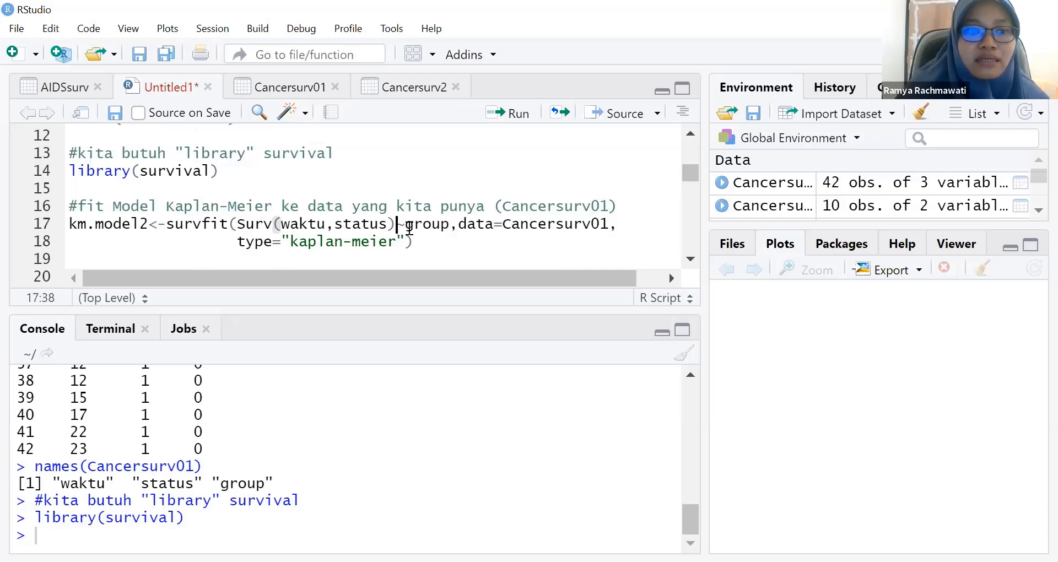
left_click_drag(405, 226, 447, 226)
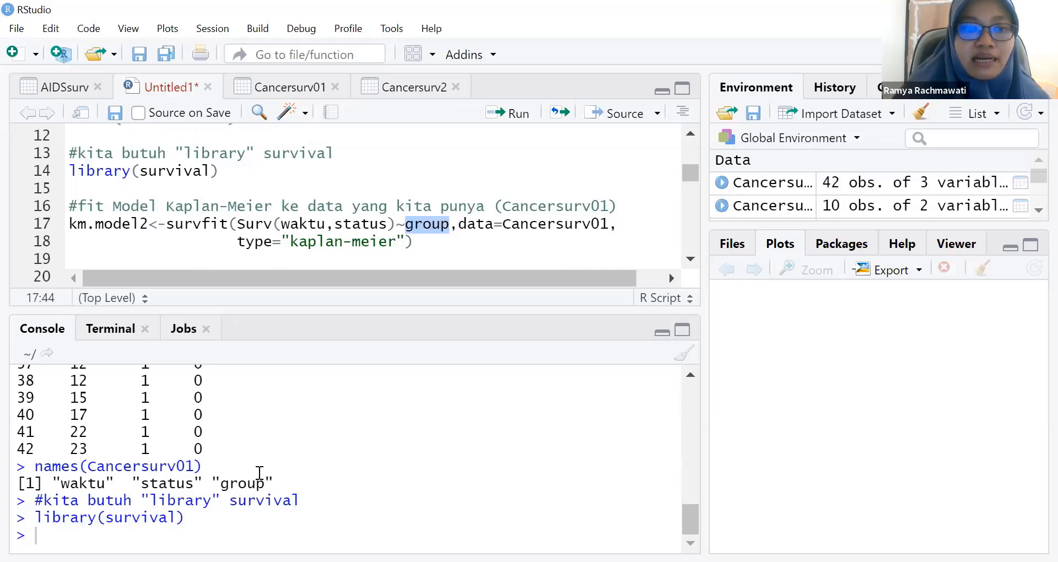
left_click_drag(265, 482, 224, 477)
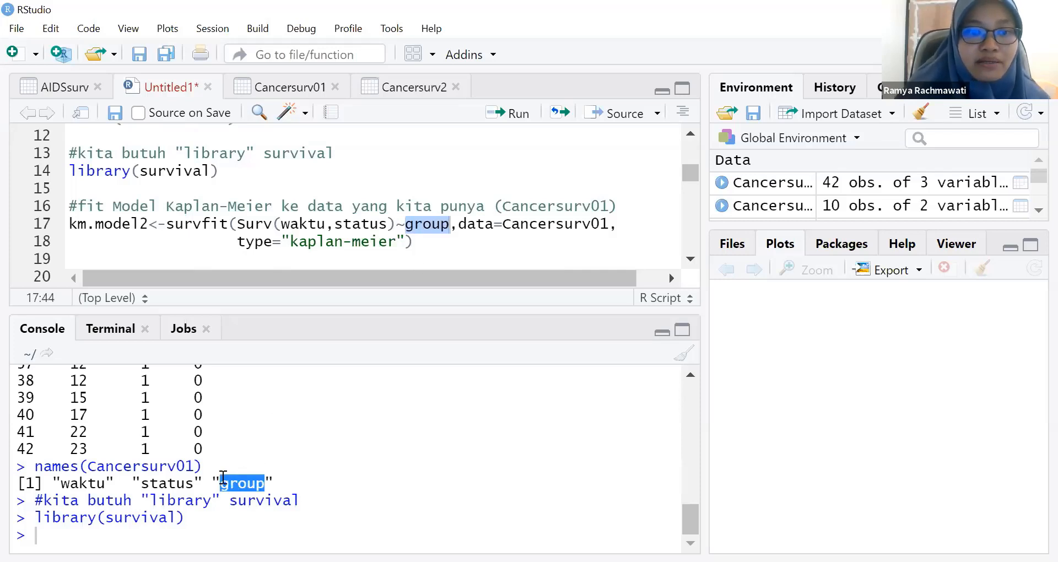
left_click(455, 237)
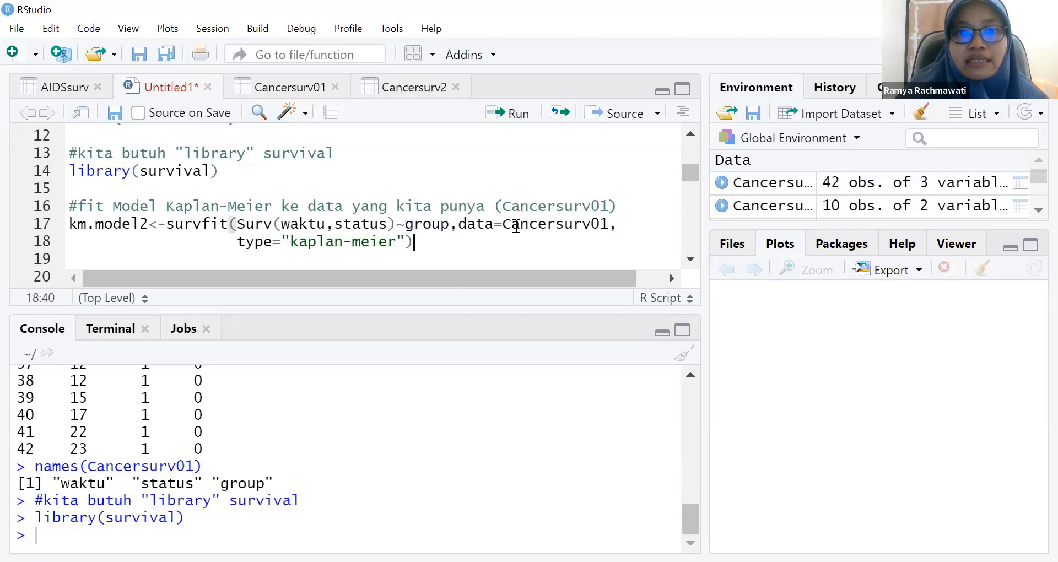
left_click_drag(503, 223, 604, 225)
left_click(450, 245)
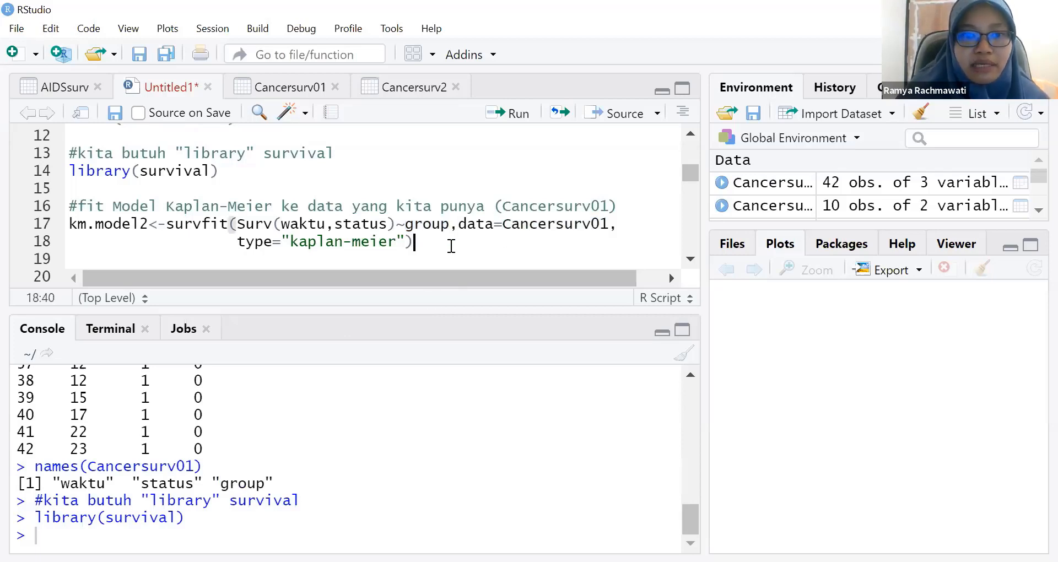
left_click(513, 116)
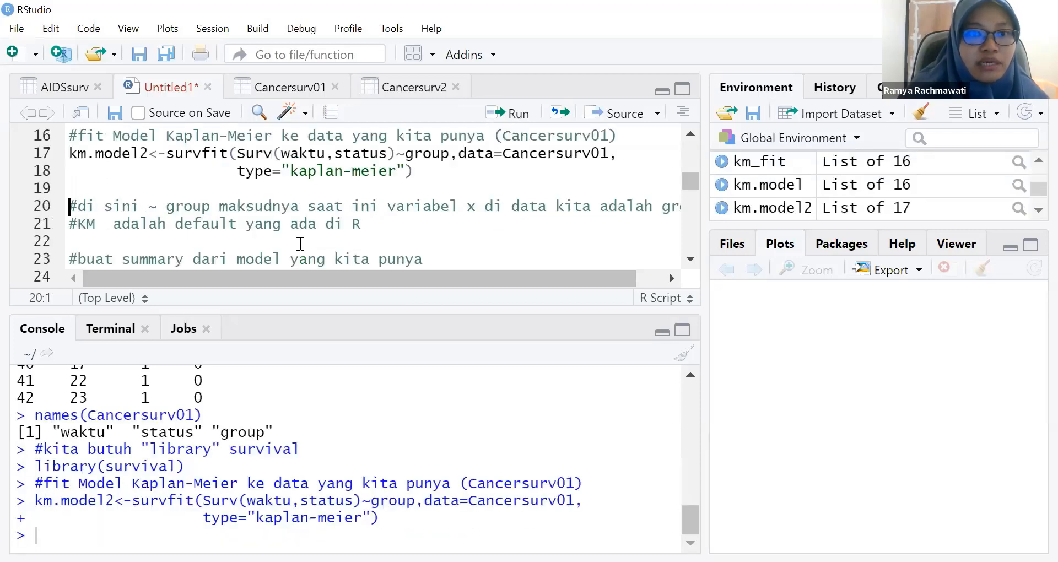
Run summary(km.model2) from the script
scroll(691, 261, "down", 2)
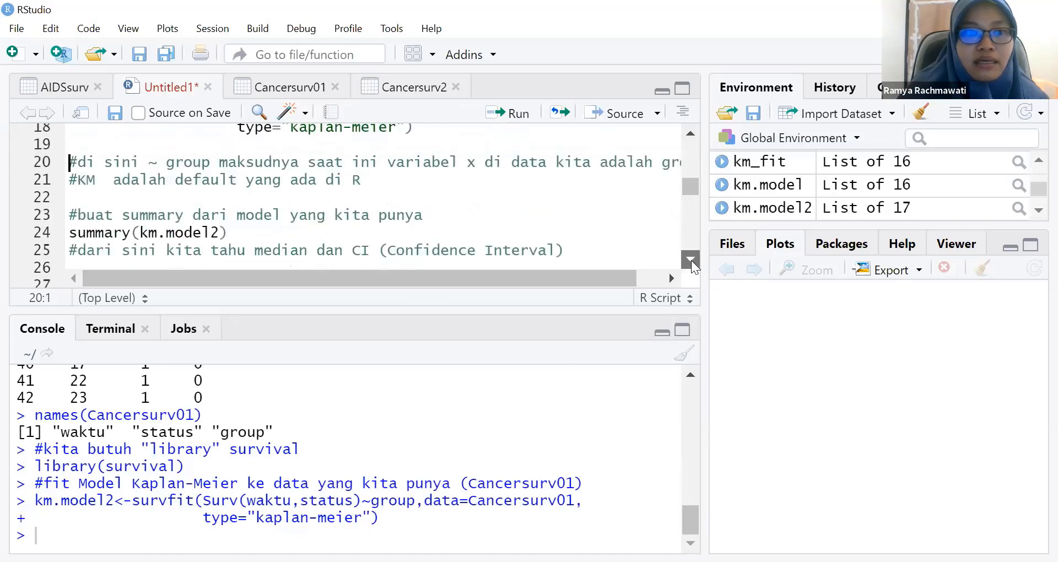
left_click(235, 188)
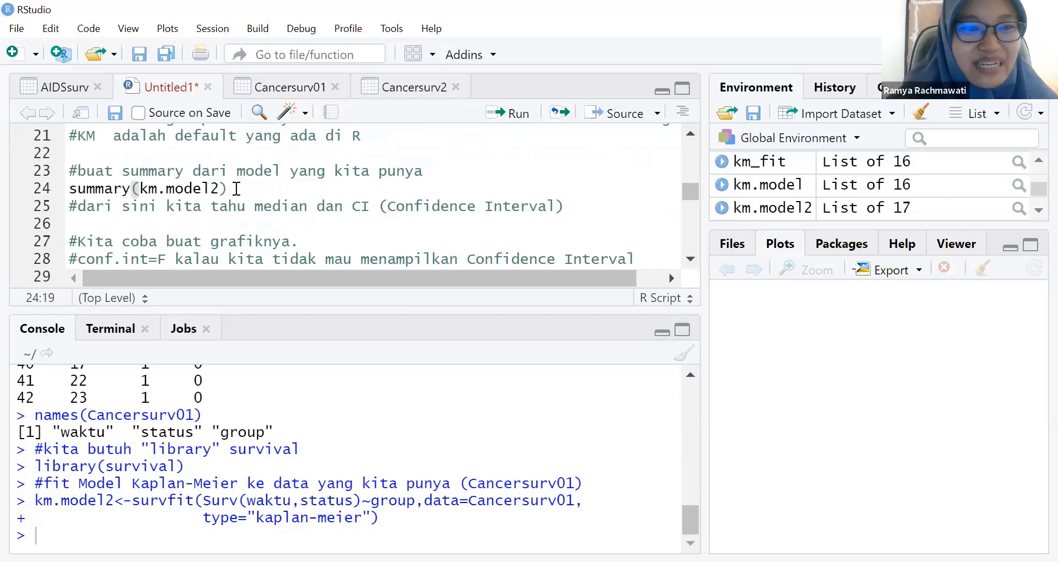
left_click(517, 115)
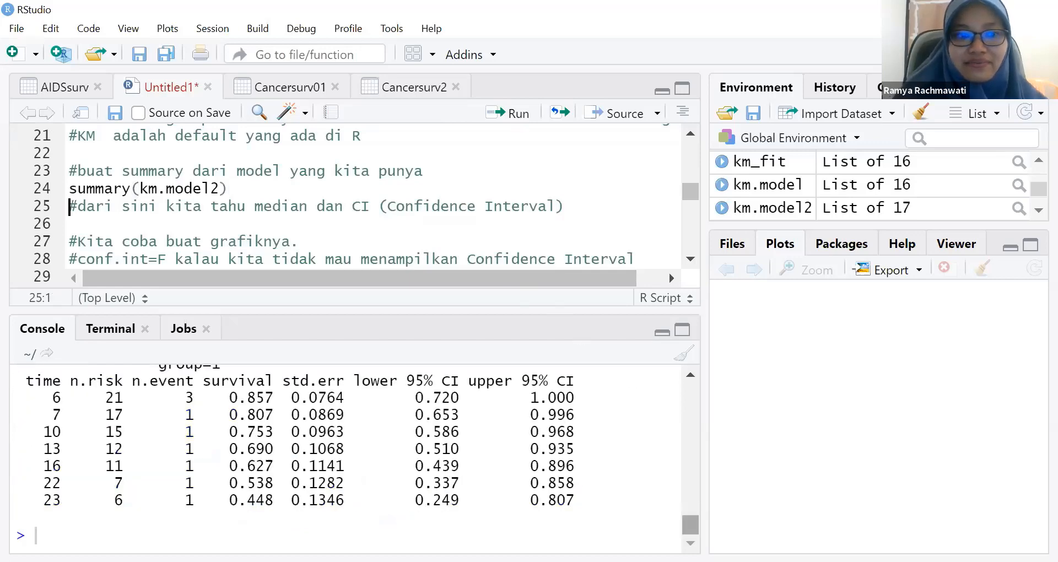
Review the km.model2 summary output from the group=0 table, including its survival column, through to the group=1 table
left_click_drag(690, 525, 691, 488)
left_click_drag(230, 491, 157, 490)
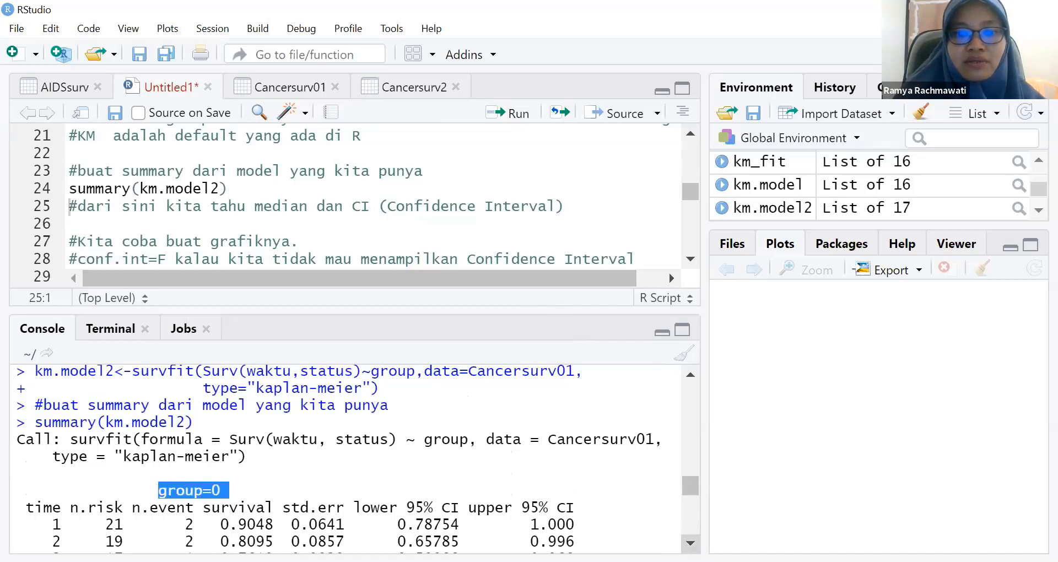
scroll(353, 458, "down", 5)
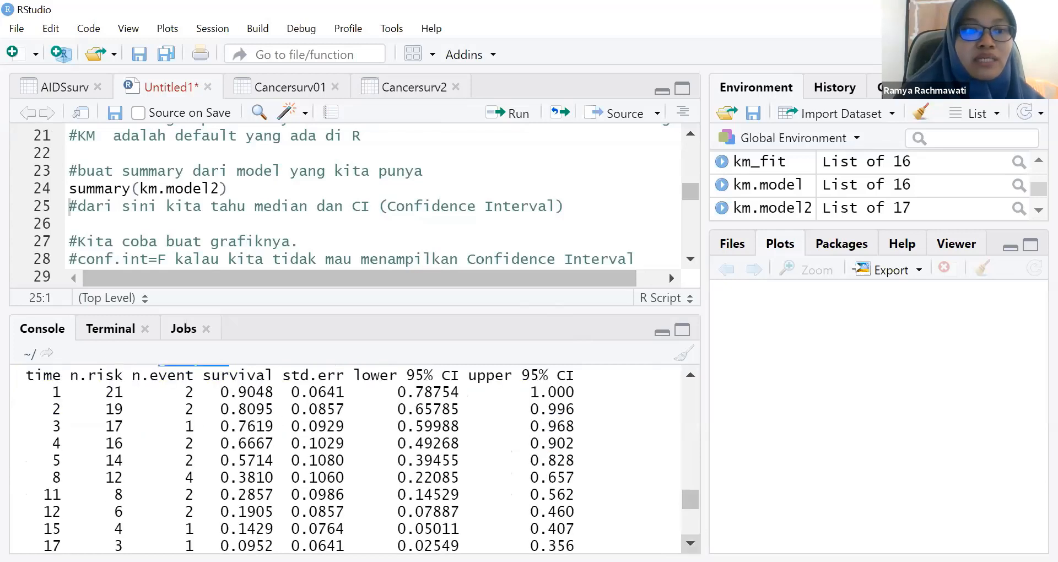
scroll(352, 458, "down", 1)
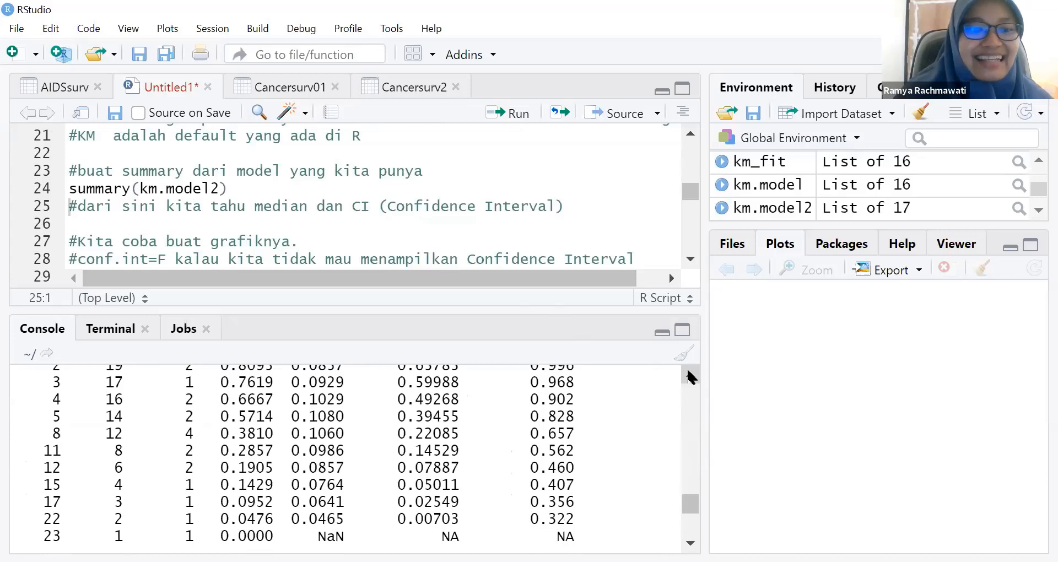
scroll(686, 366, "up", 1)
left_click_drag(220, 394, 261, 414)
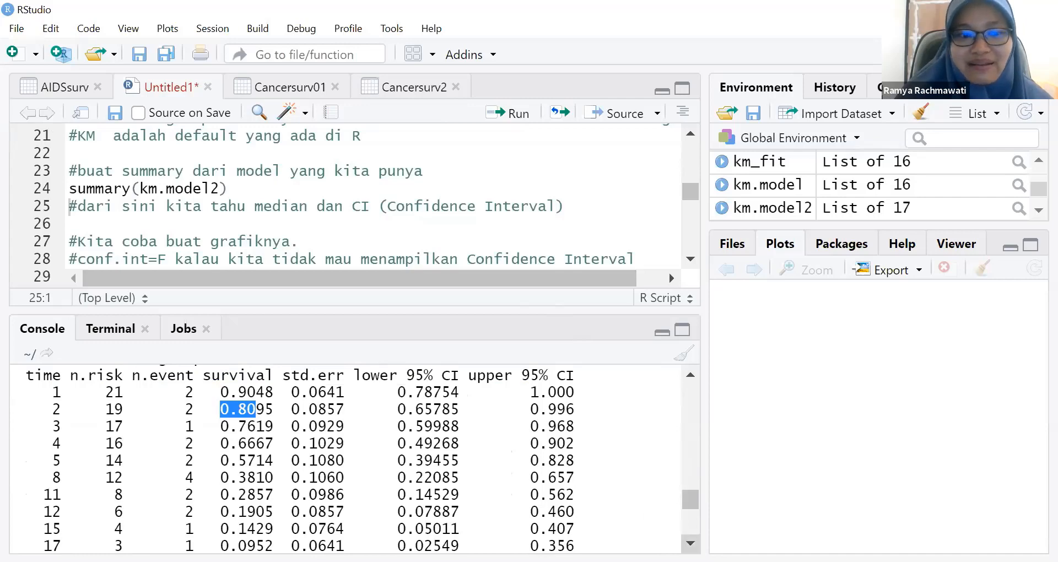
scroll(438, 463, "down", 3)
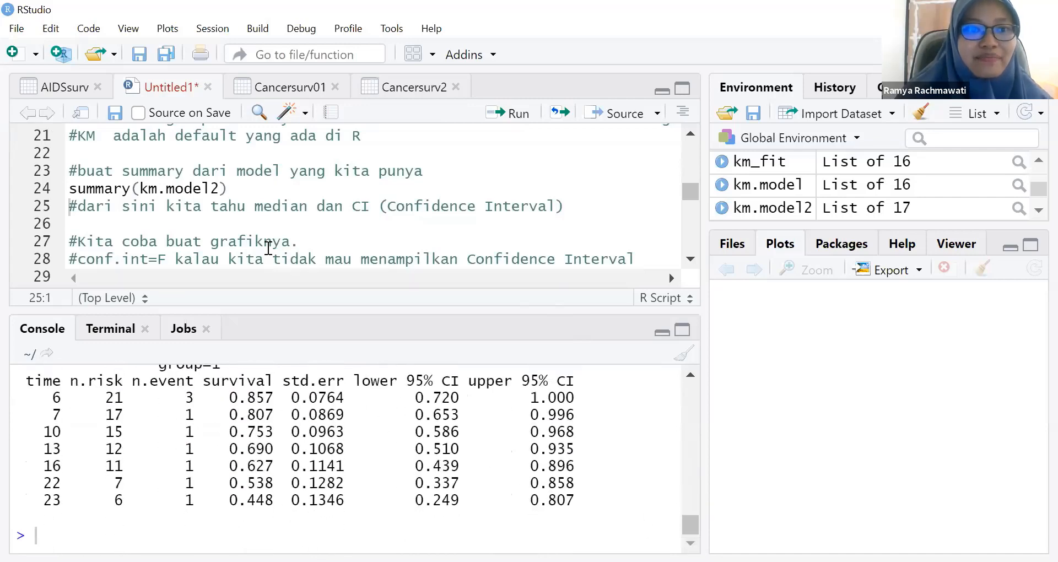
Run the km.model2 plot with conf.int=F, title "KM-Model" and red and blue curves, and open the enlarged plot view
left_click(246, 189)
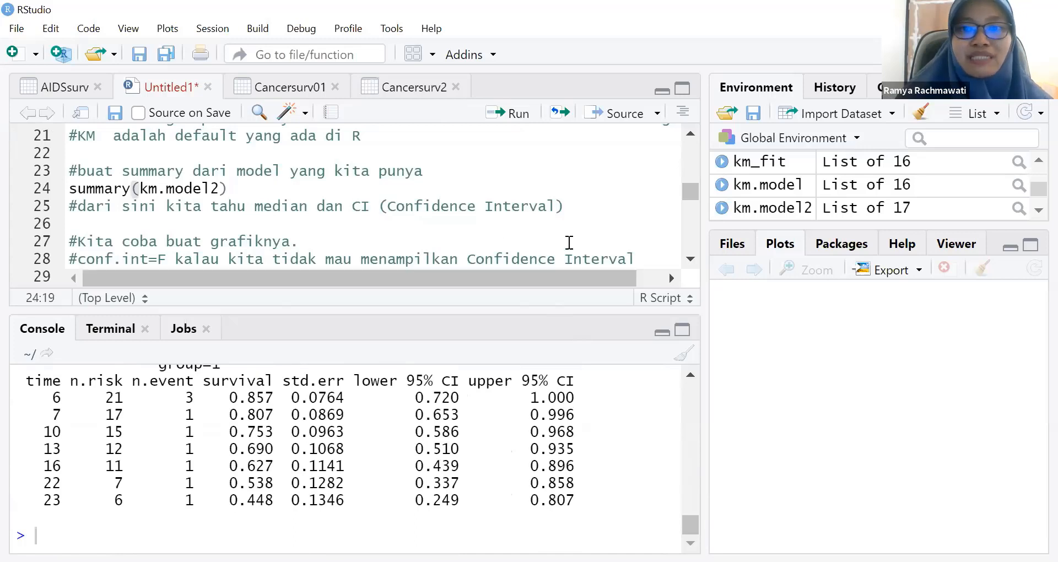
left_click(690, 259)
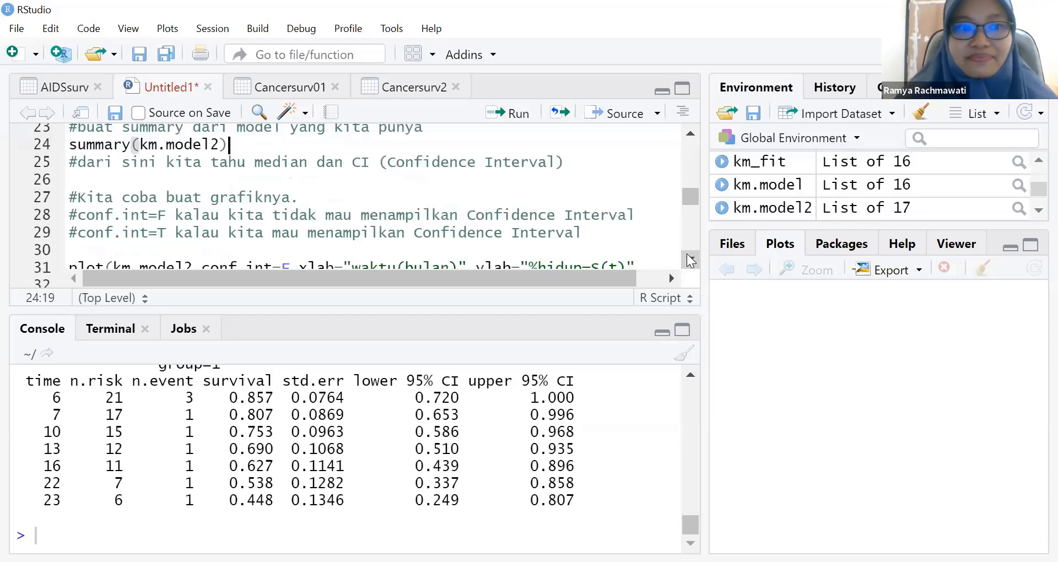
left_click(689, 258)
left_click(430, 247)
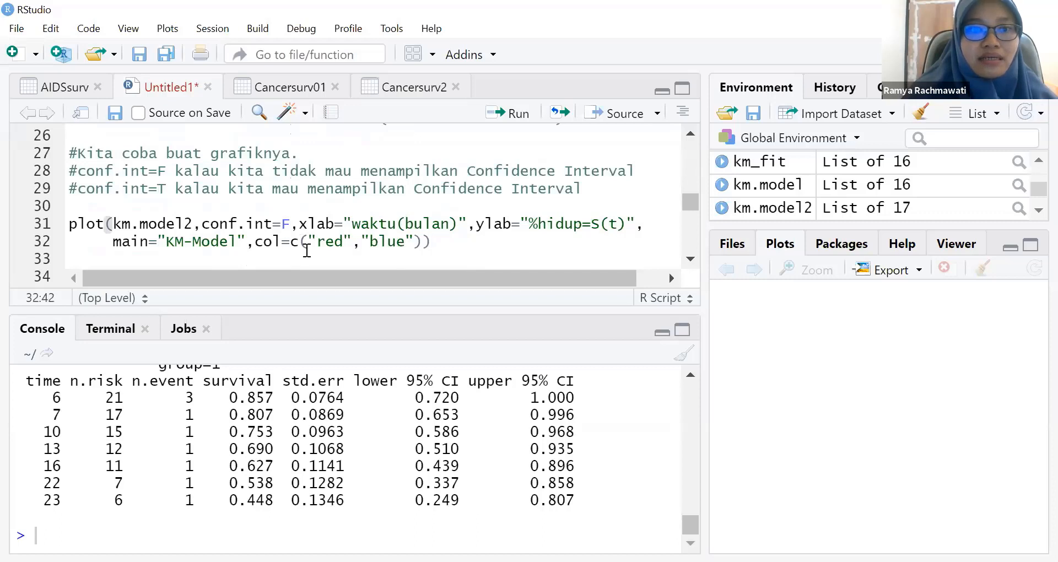
left_click_drag(317, 243, 406, 243)
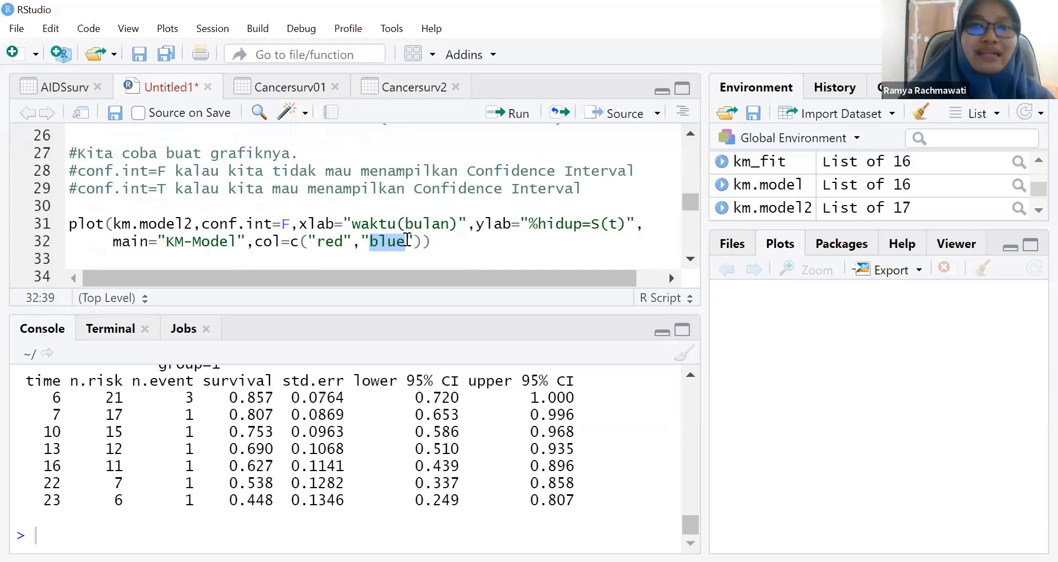
left_click(446, 238)
left_click(517, 113)
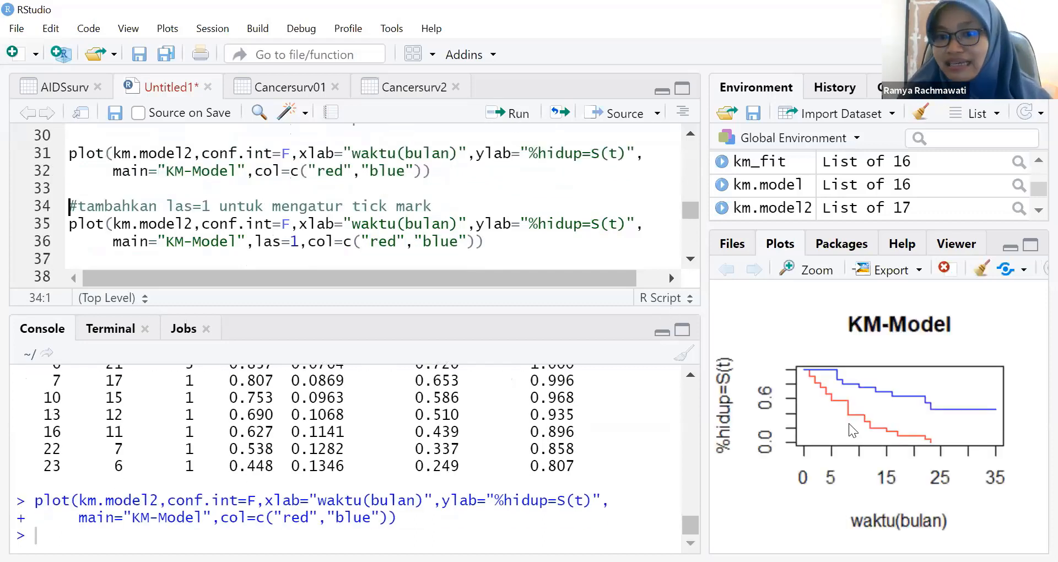
left_click(808, 270)
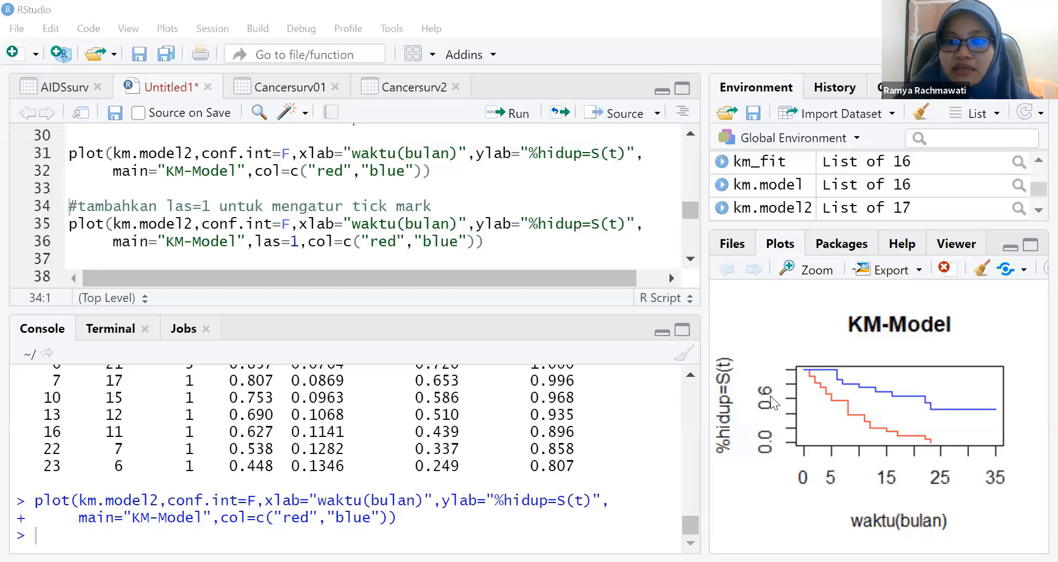
Run the km.model2 plot command that adds las=1 to set the orientation of the tick labels
left_click(487, 245)
double_click(294, 241)
left_click_drag(299, 241, 255, 241)
left_click(487, 241)
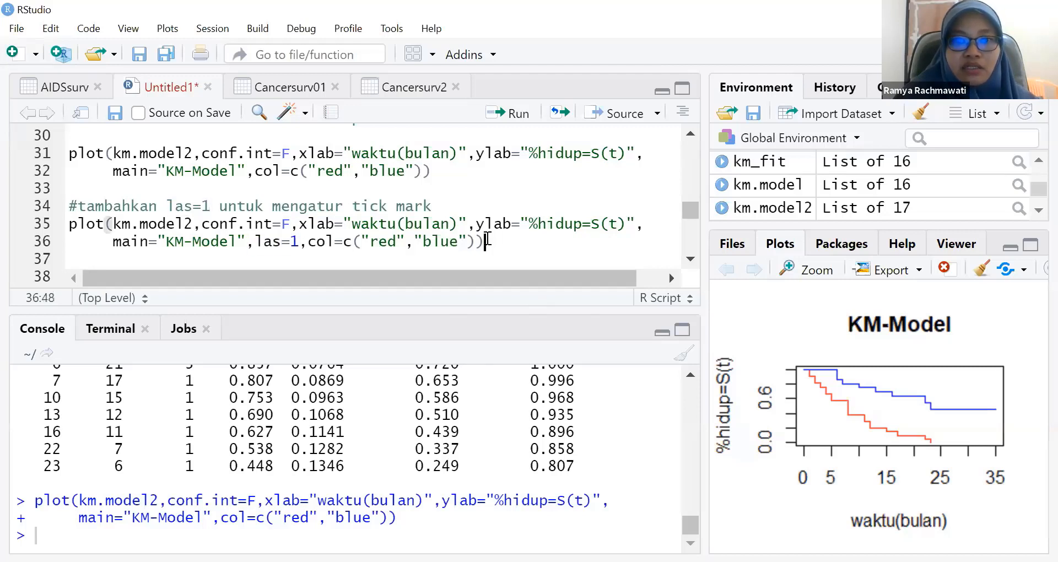
left_click(520, 117)
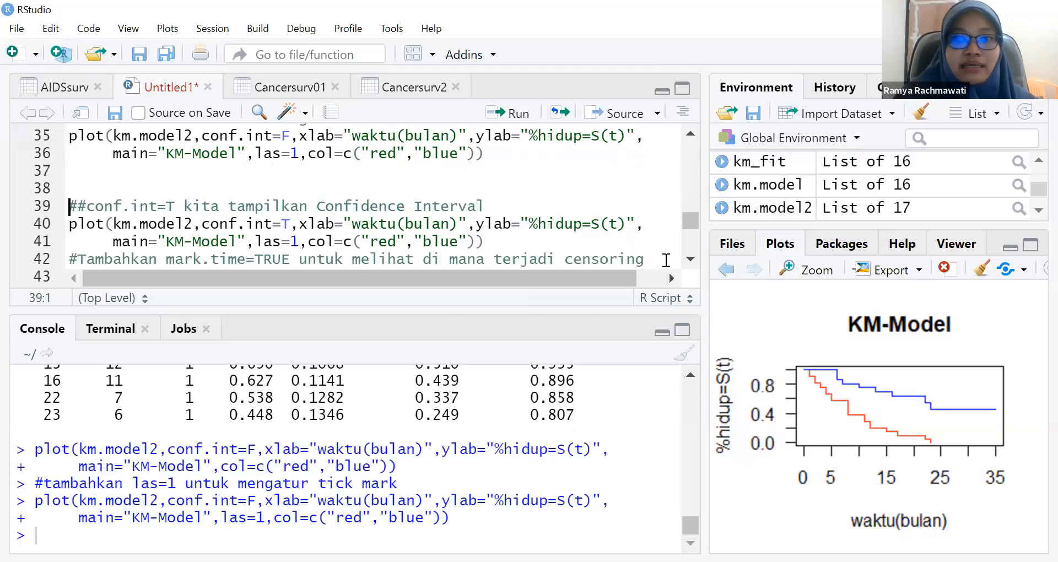
Redraw the km.model2 plot with mark.time=TRUE to mark censoring, and add a green median line with abline(h=0.5,col="green")
left_click(690, 259)
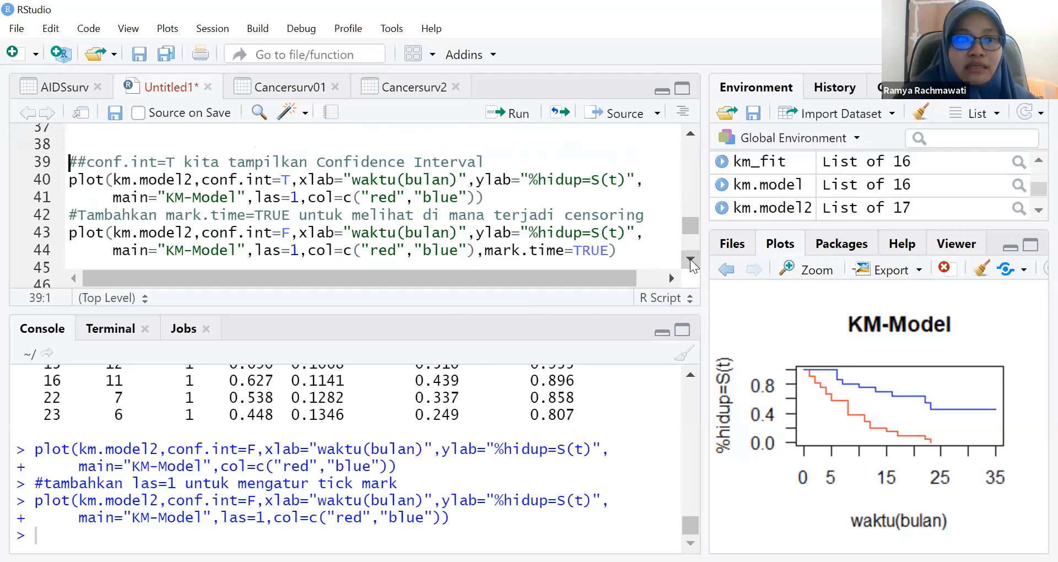
left_click(690, 259)
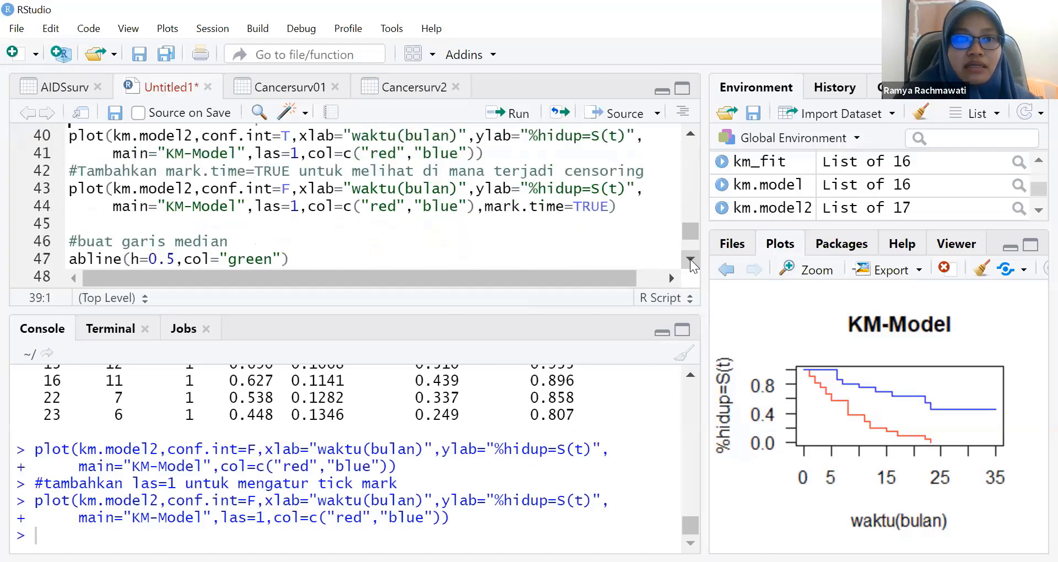
left_click(566, 209)
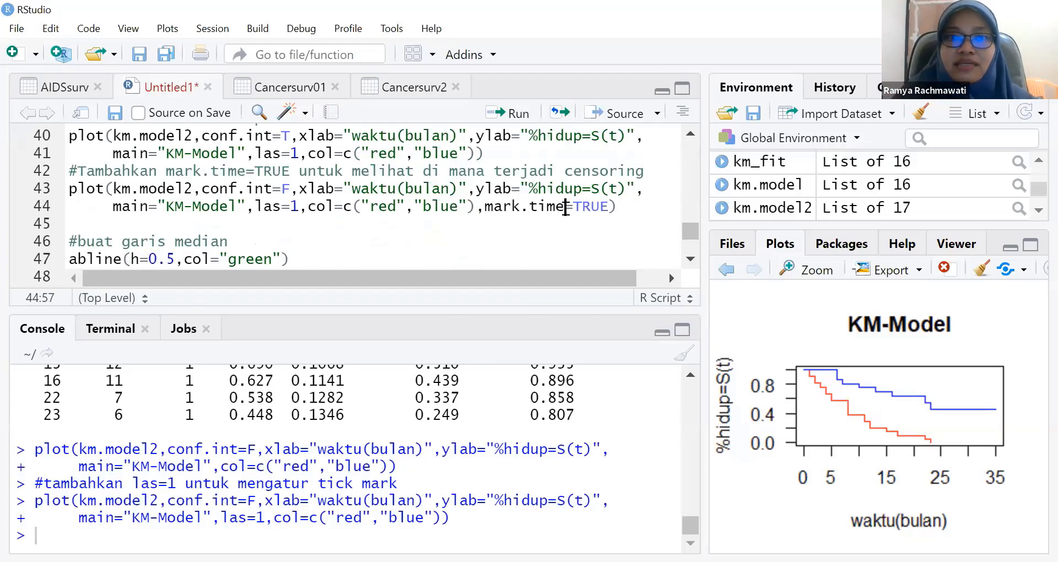
left_click(484, 207)
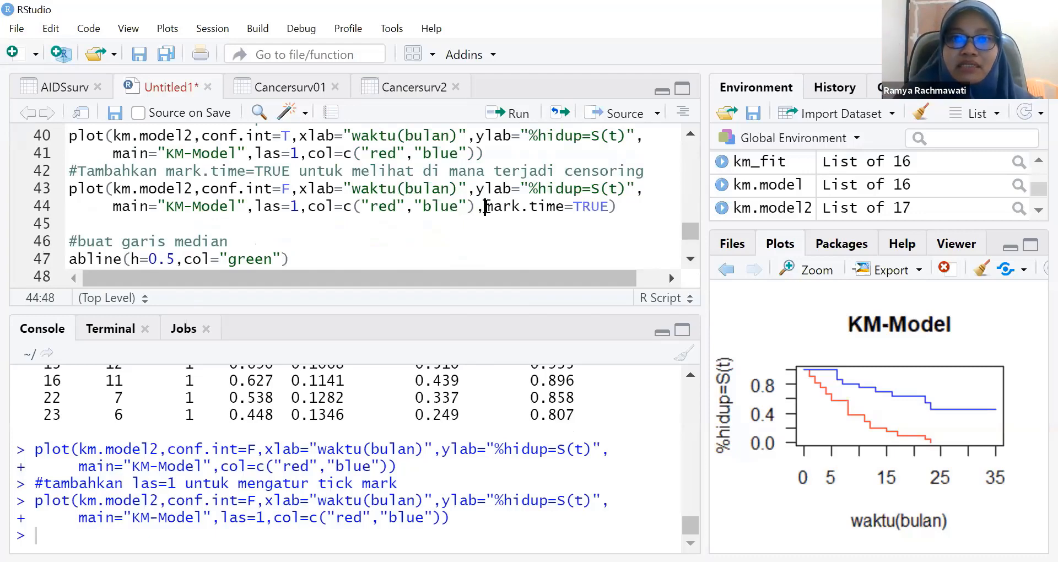
left_click(565, 209, "shift")
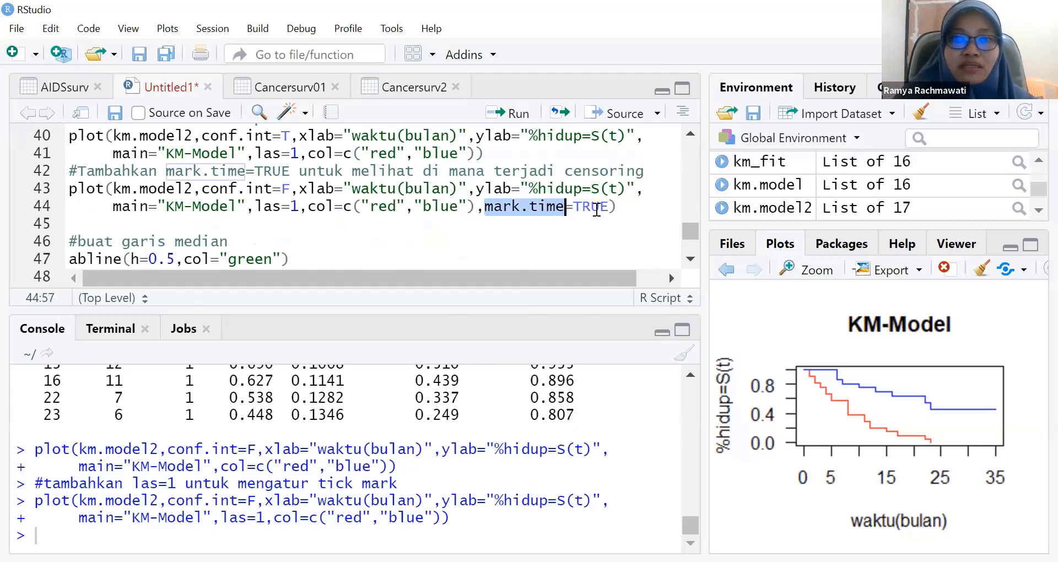
left_click(616, 207)
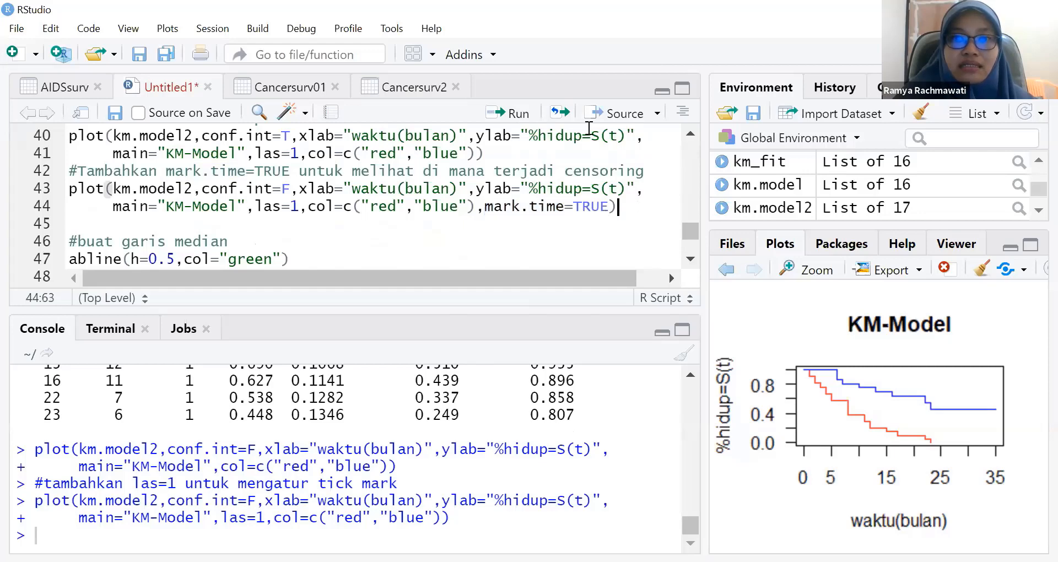
left_click(512, 113)
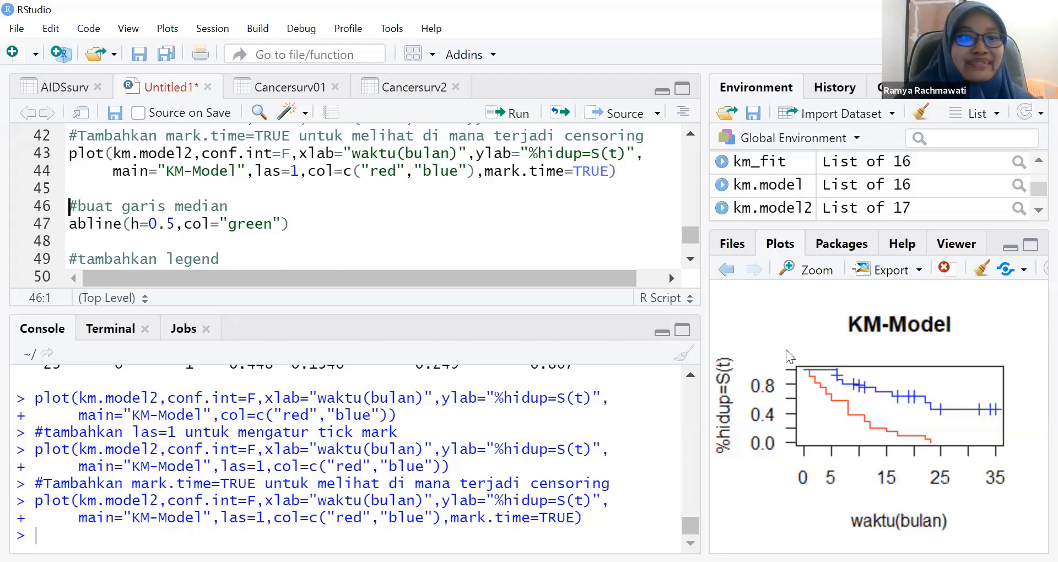
left_click(300, 224)
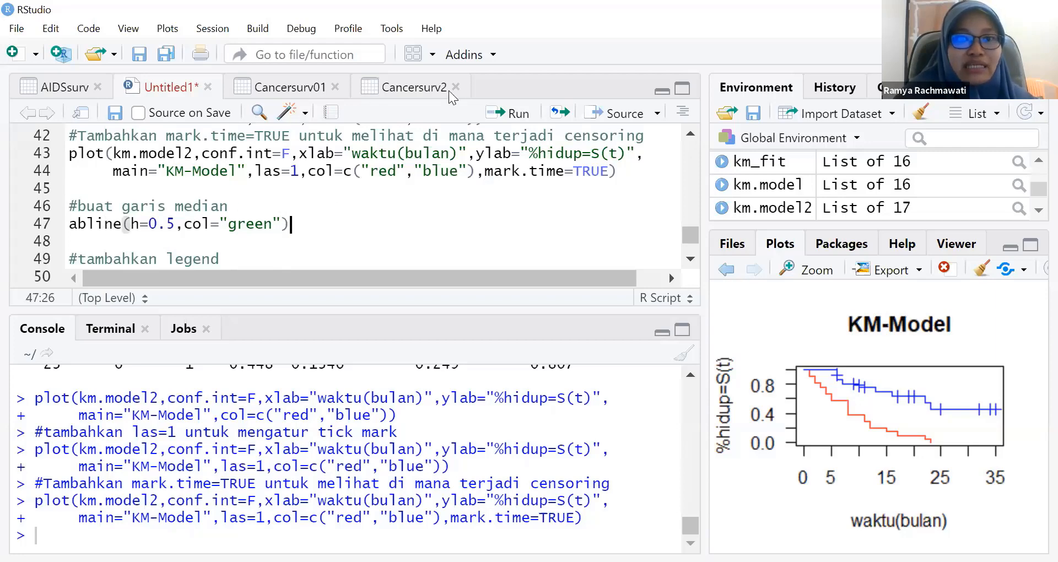
left_click(512, 115)
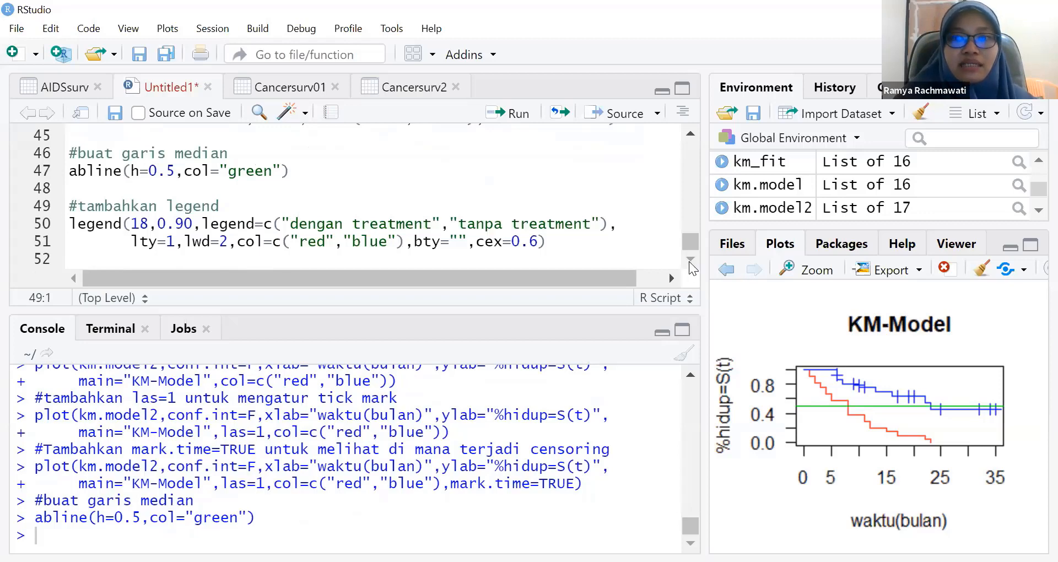
Check the legend labels against their colours and change the first label in the legend call to "tanpa treat"
left_click(559, 242)
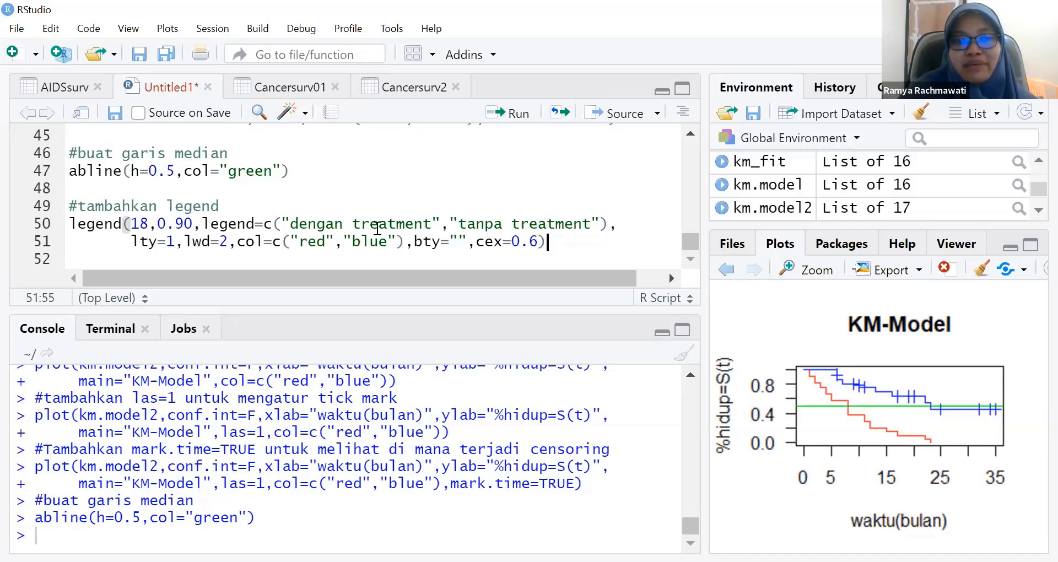
left_click_drag(291, 224, 302, 243)
left_click(560, 243)
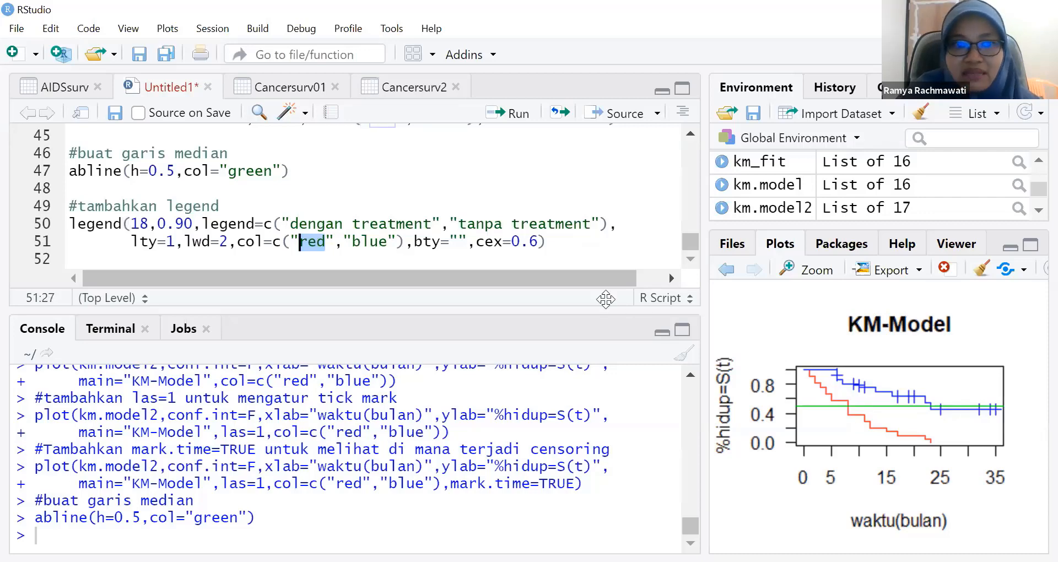
left_click_drag(342, 224, 296, 223)
key("BackSpace")
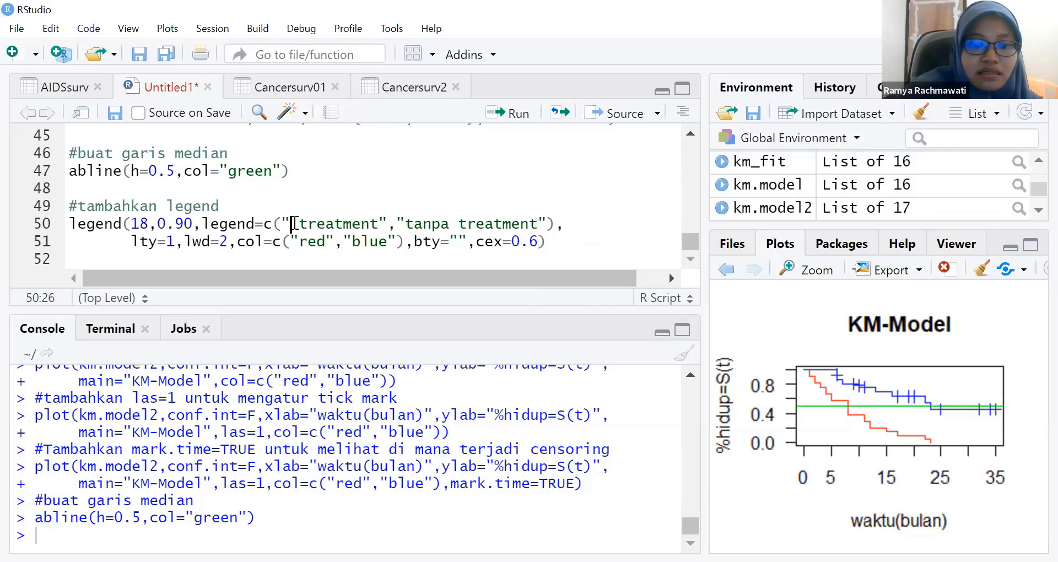
key("BackSpace")
type("tanpa")
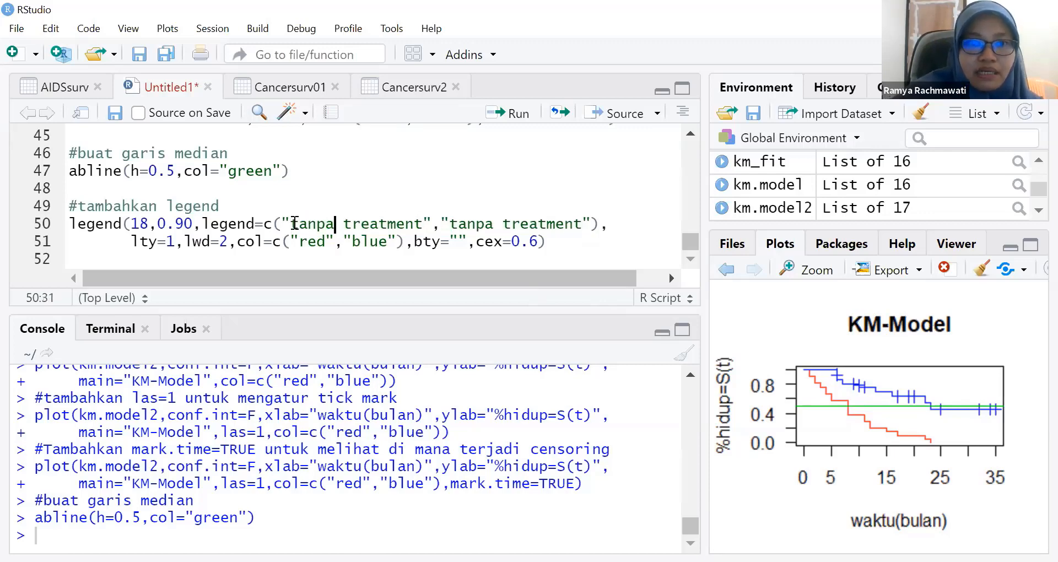
left_click(388, 225)
key("Delete")
key("Delete")
key("Delete")
key("Delete")
Change the second label in the legend call to "dgn treat"
left_click(459, 224)
key("BackSpace")
key("BackSpace")
key("BackSpace")
key("BackSpace")
key("BackSpace")
type("dgn")
left_click(494, 224)
key("Delete")
key("Delete")
key("Delete")
key("Delete")
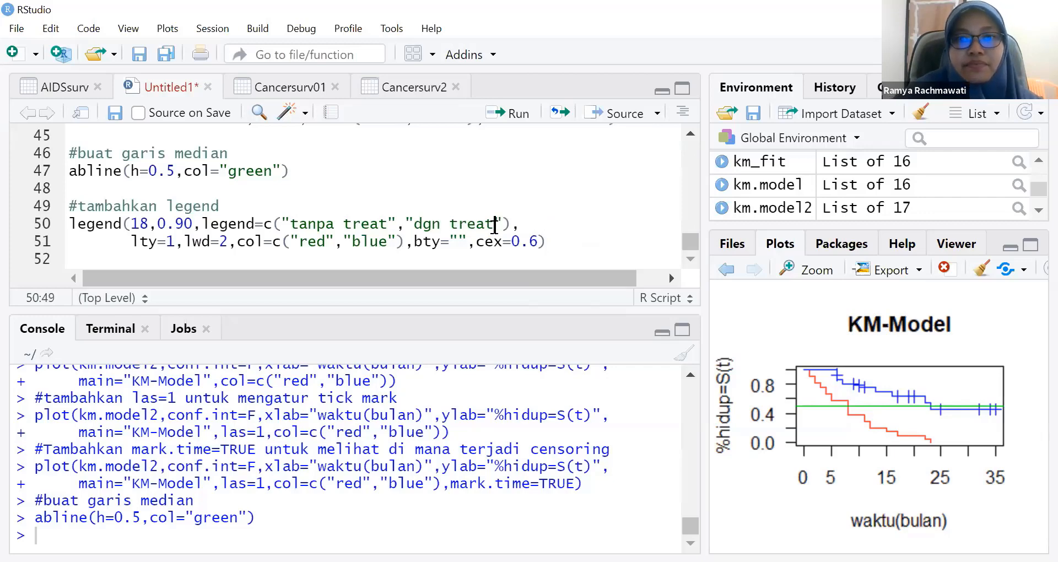
Review the position, line, colour and text-size arguments of the legend call and run it to draw the legend at 18, 0.90
left_click(150, 225)
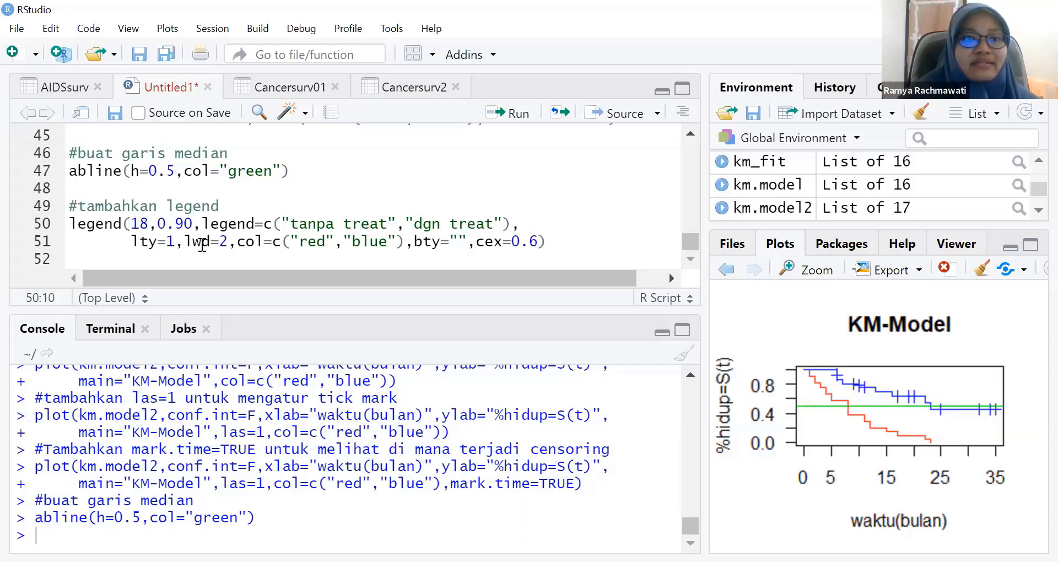
left_click(139, 243)
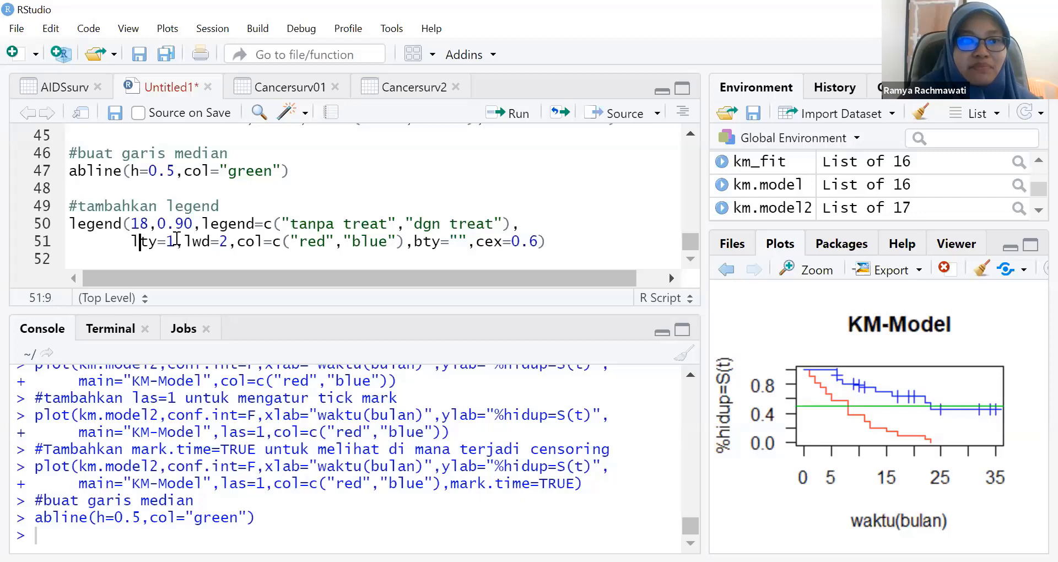
left_click(222, 242)
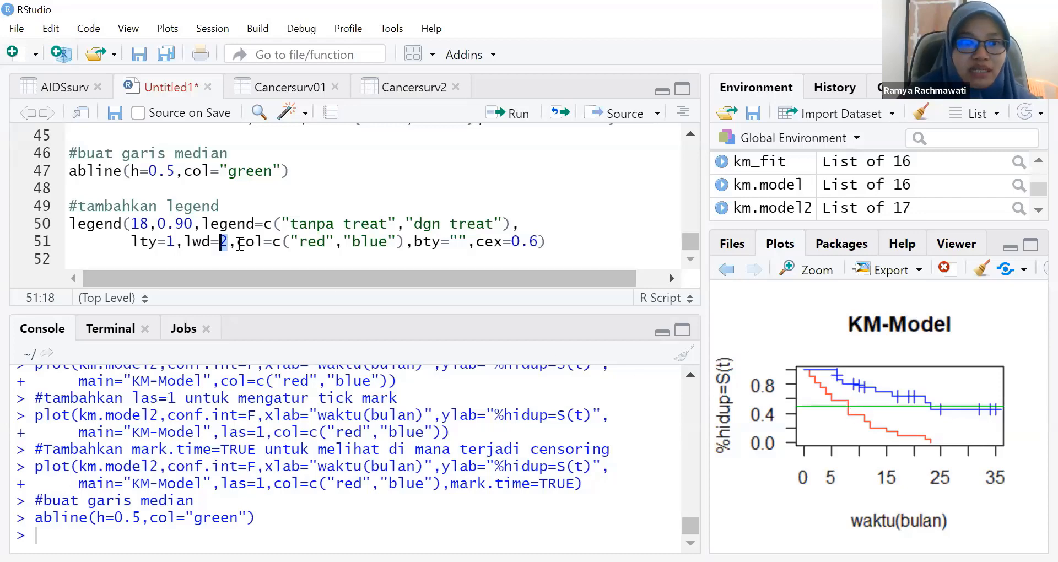
left_click(229, 242)
left_click(317, 242)
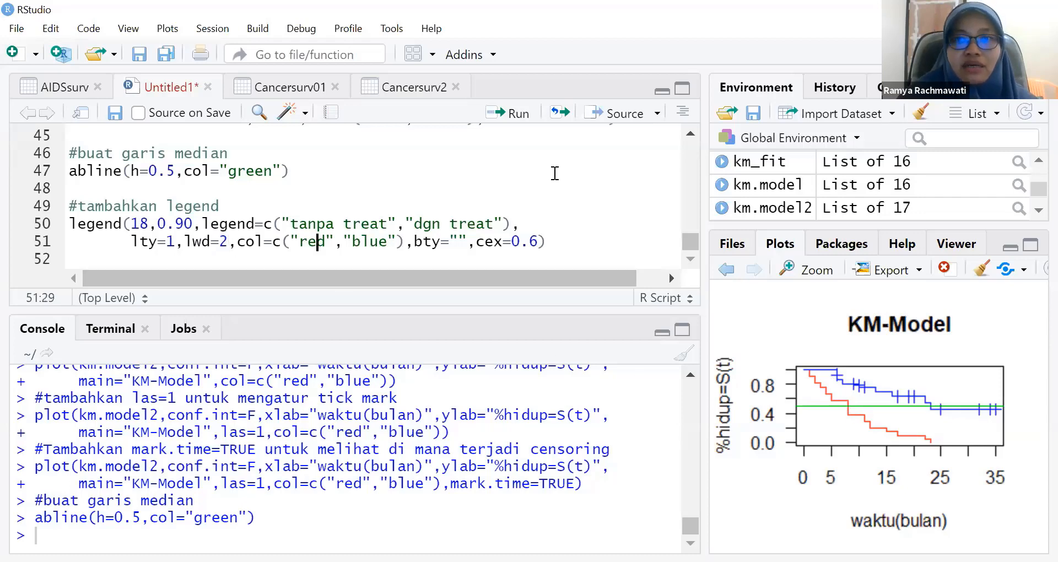
left_click(532, 243)
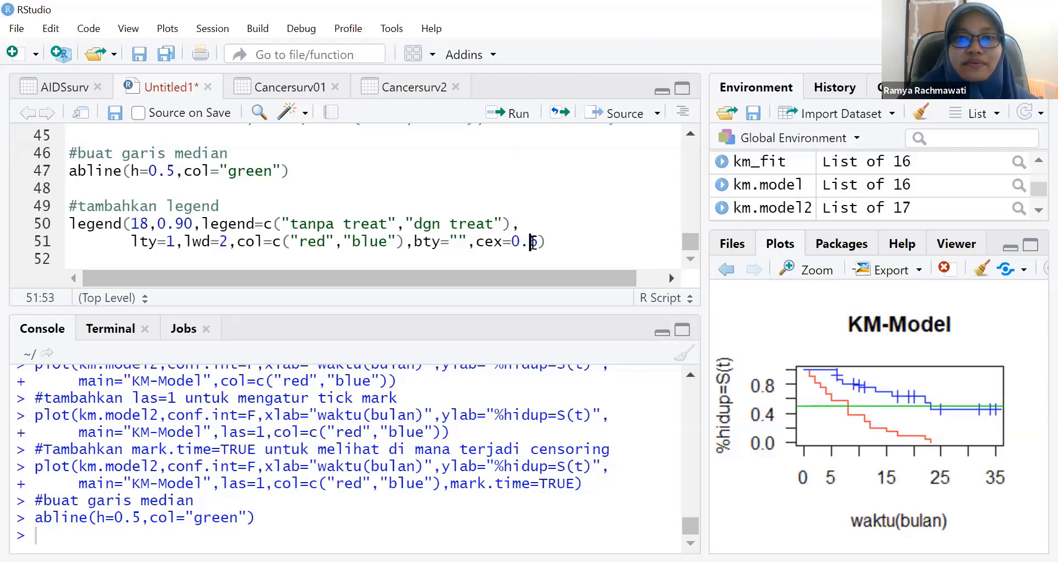
left_click(512, 114)
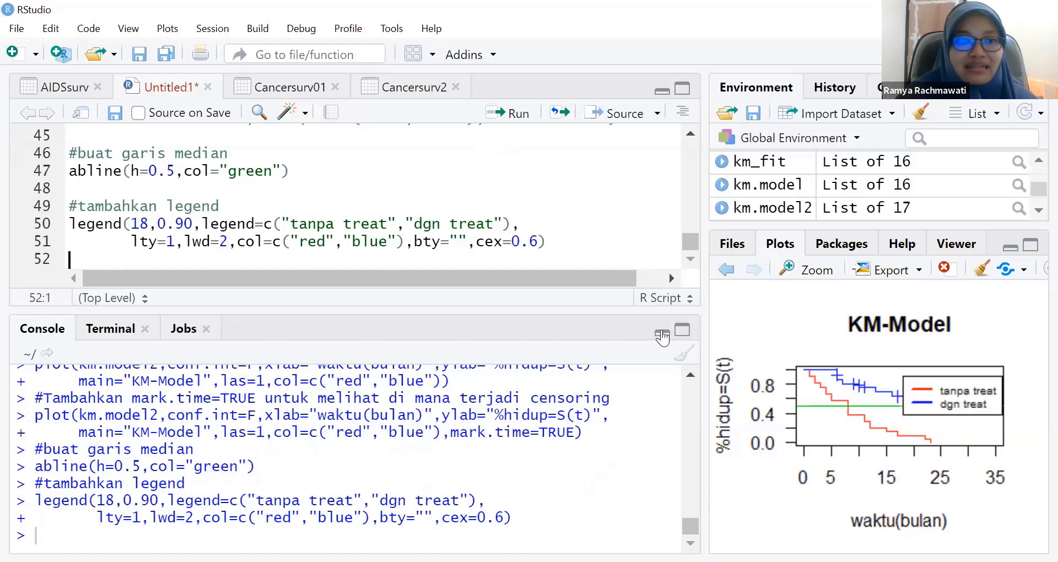
Change the legend's y position to 1.10 in the legend call and run it on the km.model2 plot
left_click(149, 223)
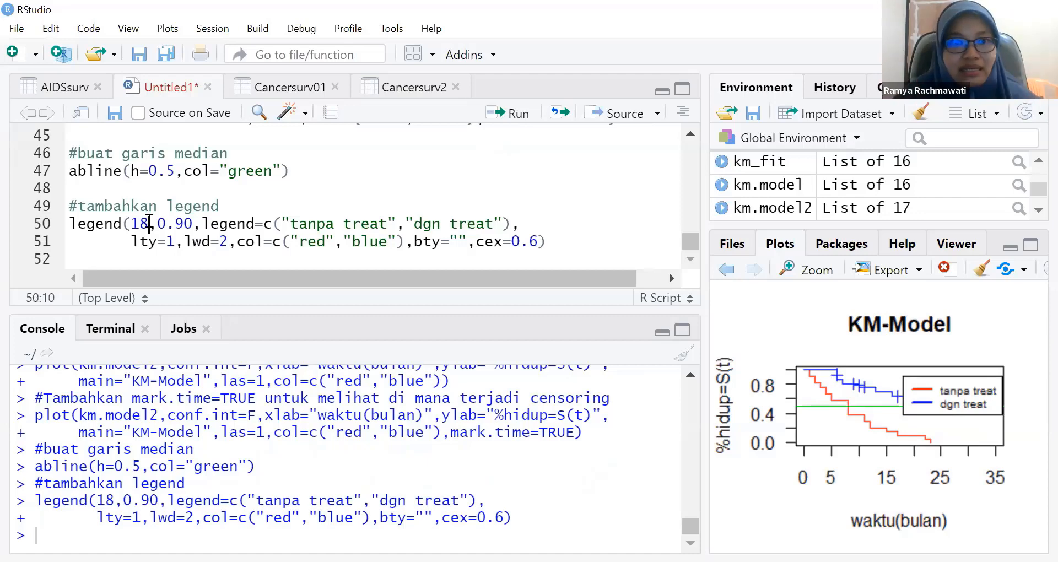
left_click(167, 223)
key("BackSpace")
type("1")
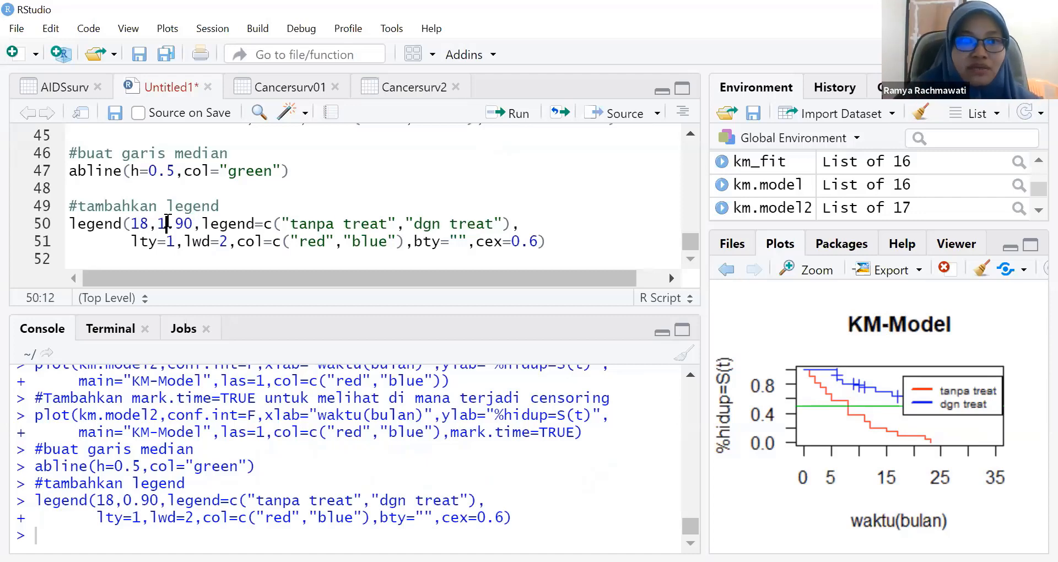
left_click(185, 223)
key("BackSpace")
type("1")
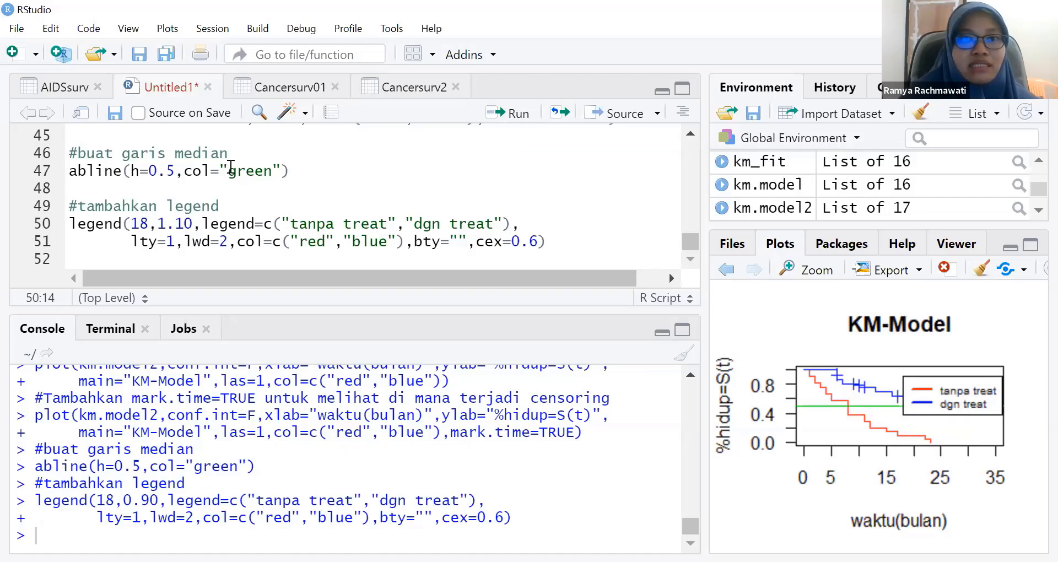
left_click(517, 117)
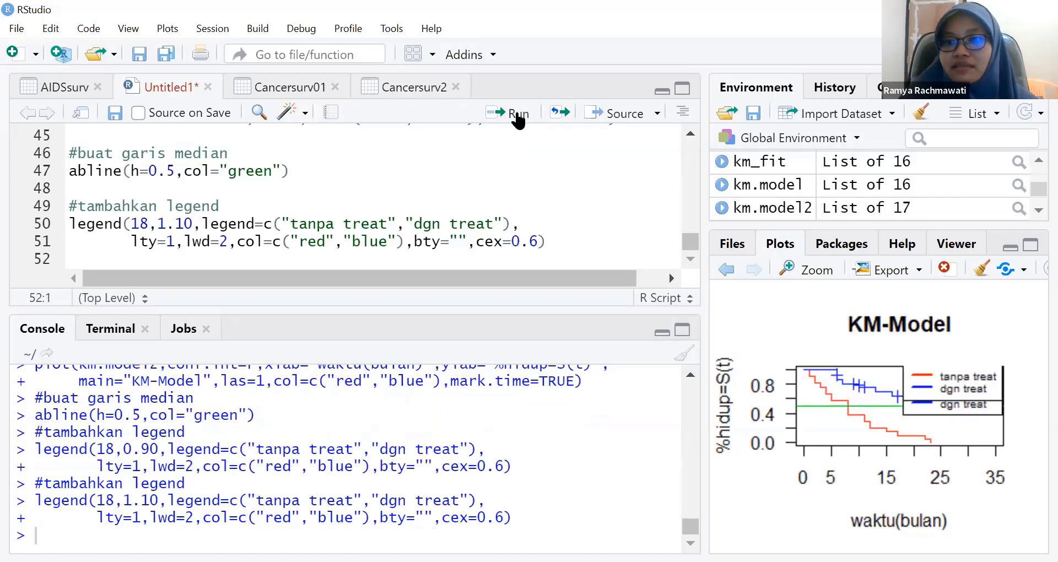
Remove the current plot with the overlapping legends and rerun the legend call on the previous KM-Model plot
left_click(944, 269)
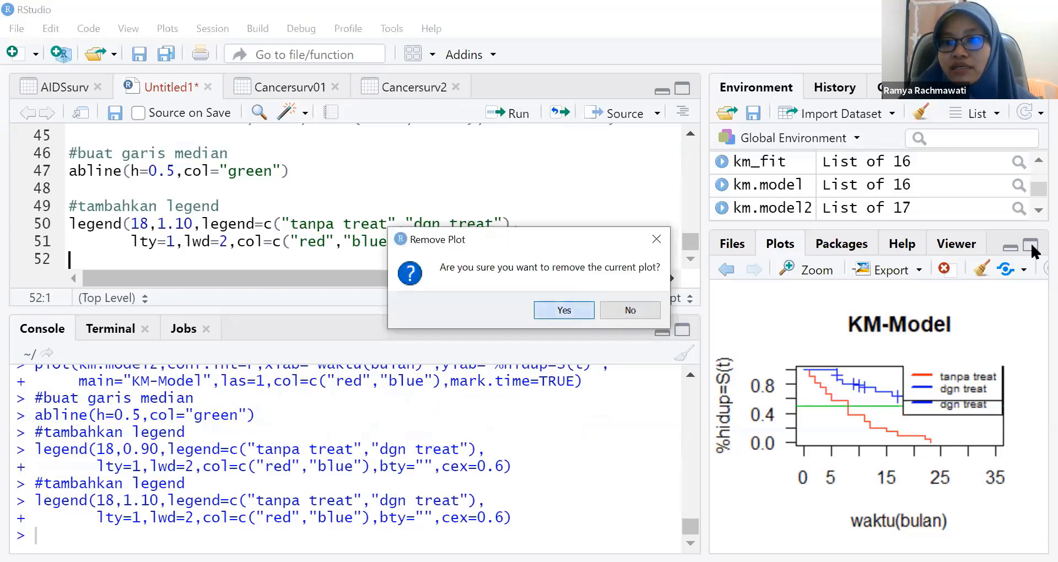
key("Return")
left_click(239, 242)
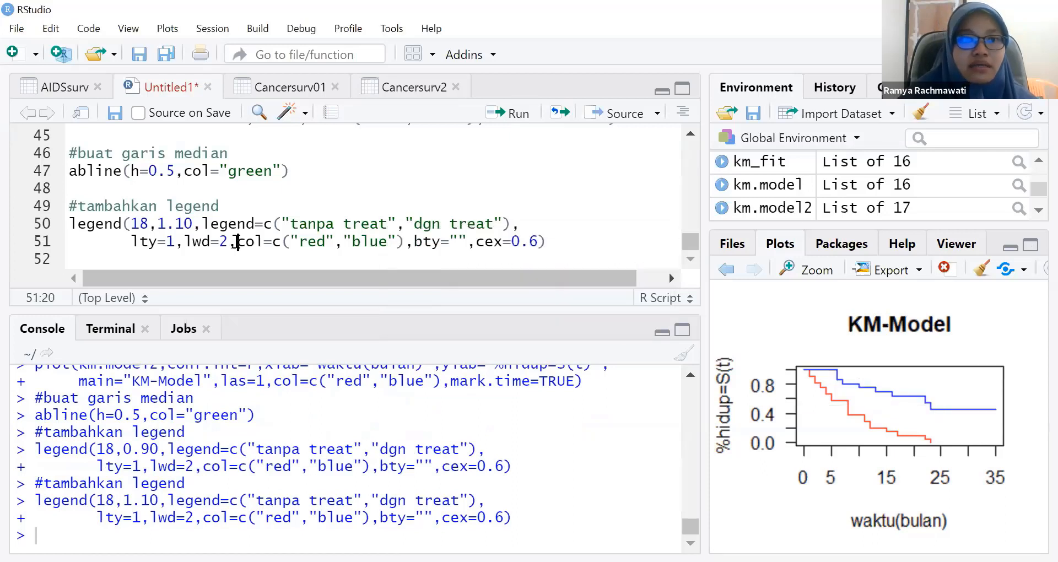
left_click(517, 113)
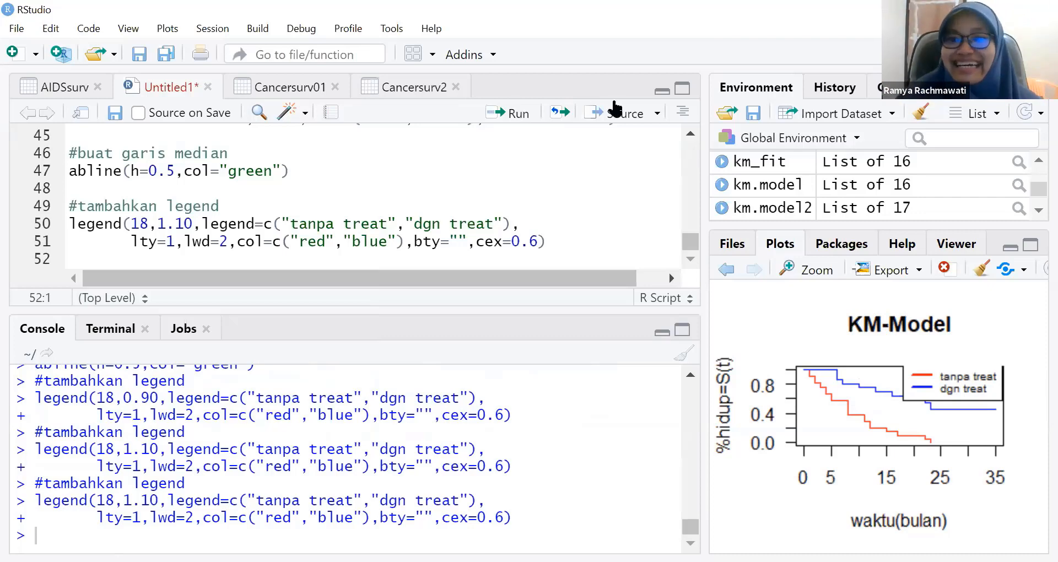
Remove the current plot, change the legend position to 20, 1.20 in the legend call, and run it
left_click(944, 268)
left_click(558, 311)
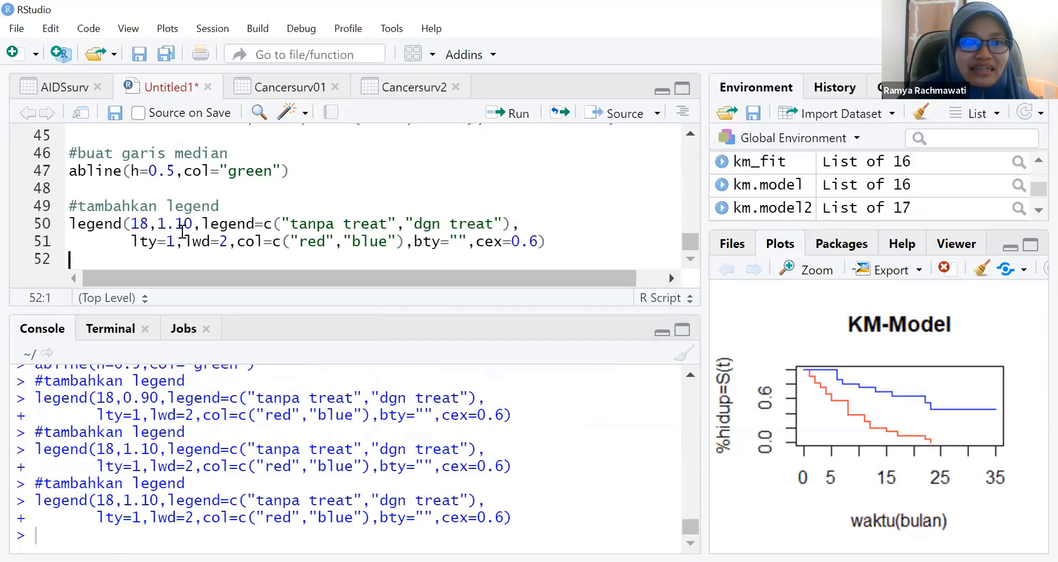
left_click(183, 228)
key("BackSpace")
type("2")
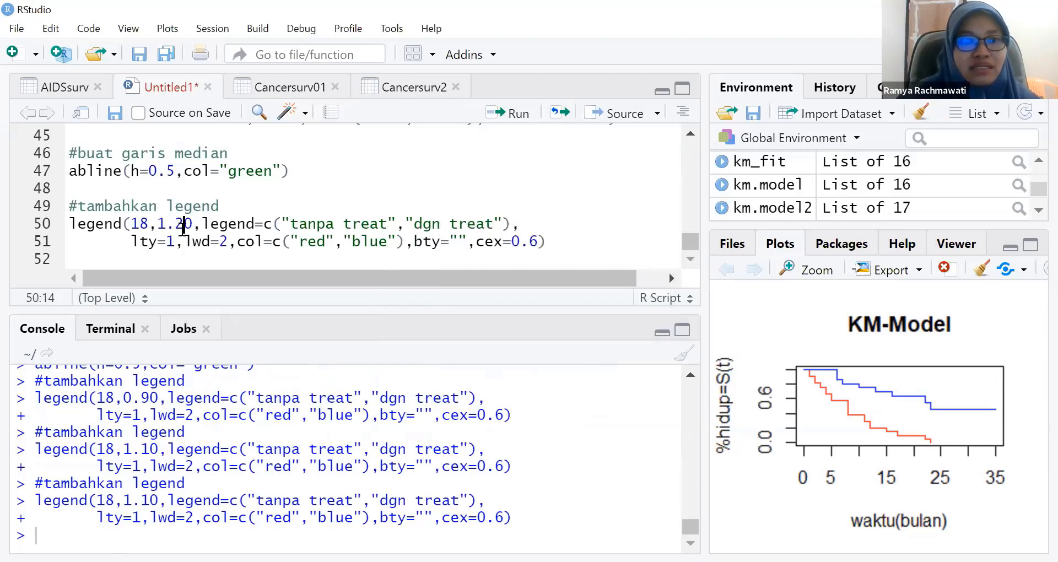
left_click(148, 227)
key("BackSpace")
key("BackSpace")
type("20")
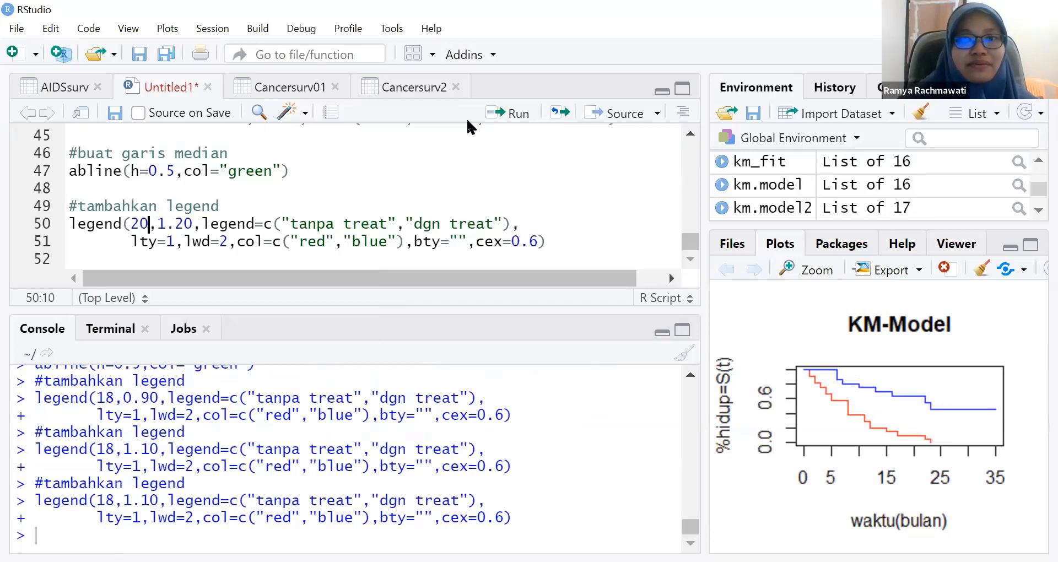
left_click(518, 114)
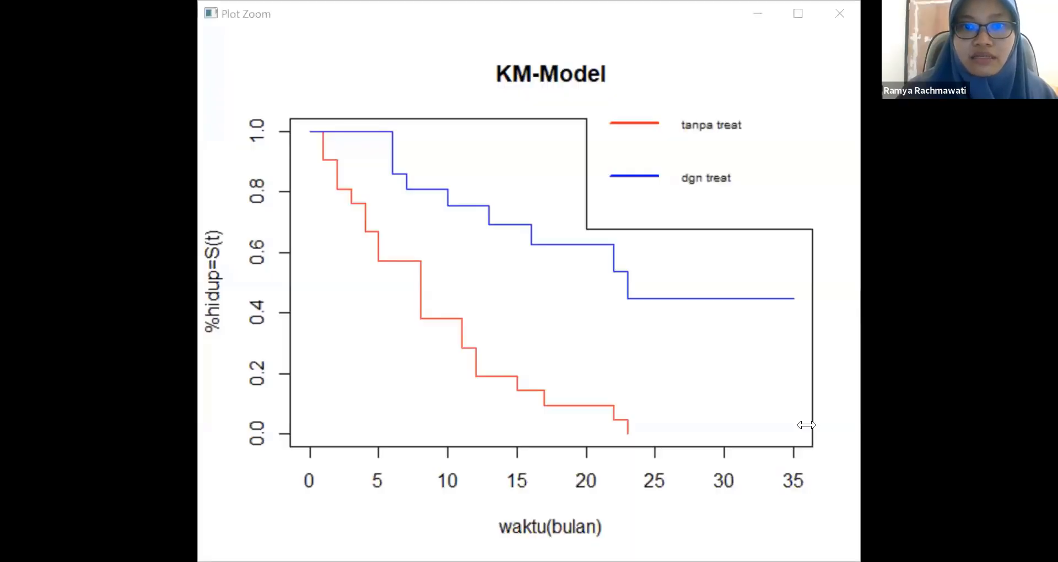
Narrow the zoomed KM-Model plot window to check the legend's placement, and close the window
left_click_drag(806, 425, 742, 425)
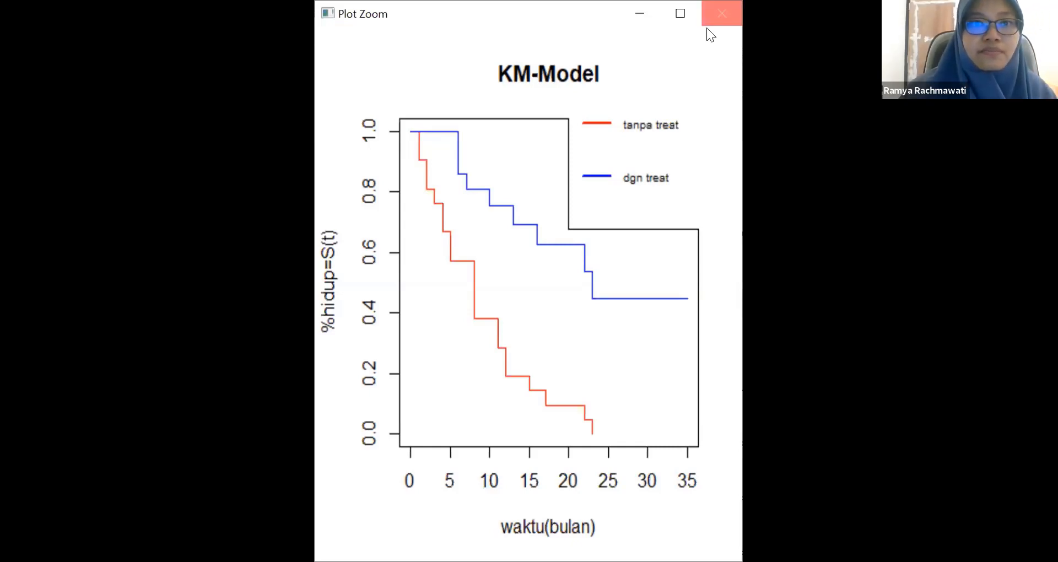
left_click(714, 15)
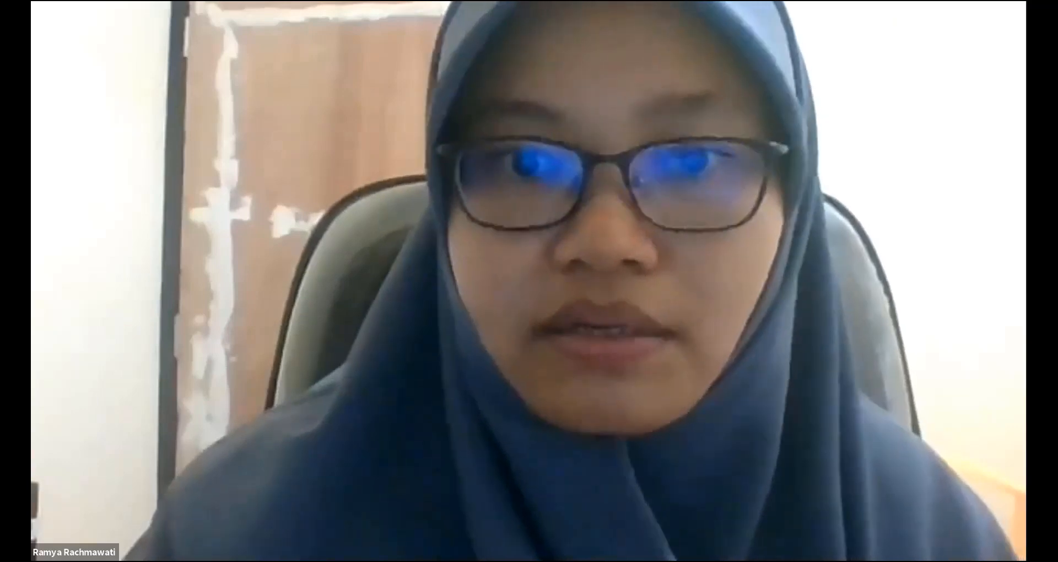